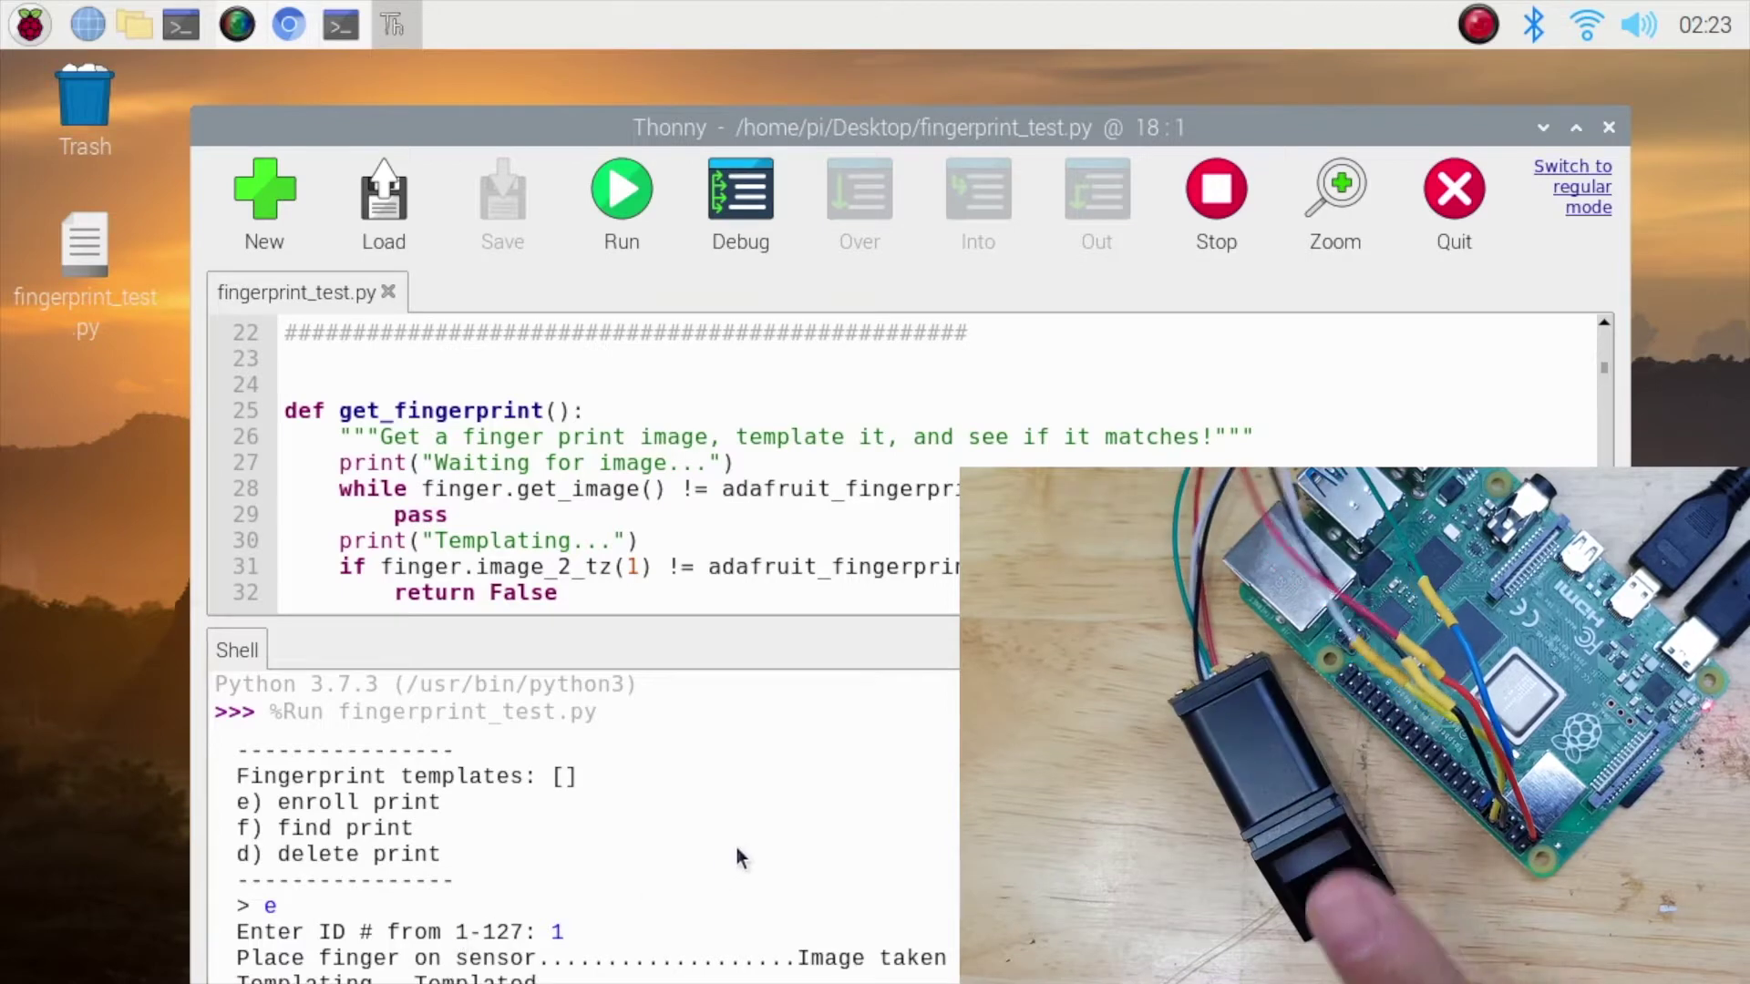
Move the Thonny window up to the screen edge and enlarge the shell area to show more program output.
{"action": "left_click_drag", "start_coordinate": [768, 130], "coordinate": [763, 66]}
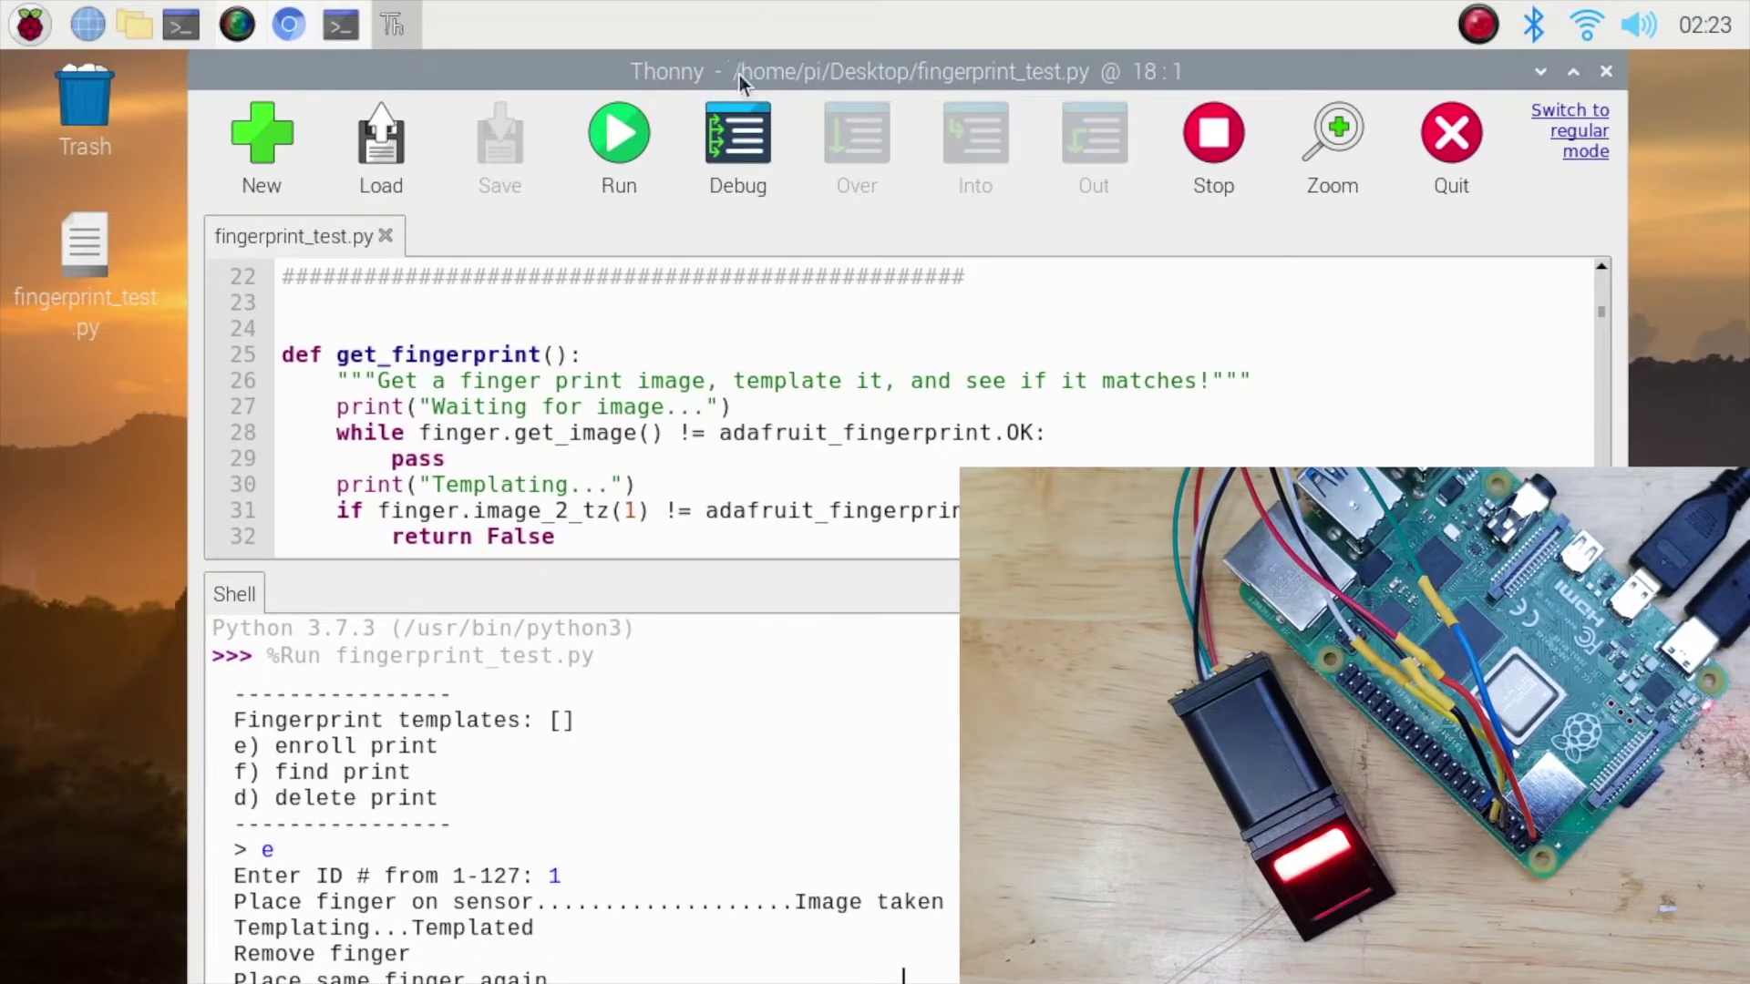
{"action": "left_click_drag", "start_coordinate": [740, 80], "coordinate": [743, 31]}
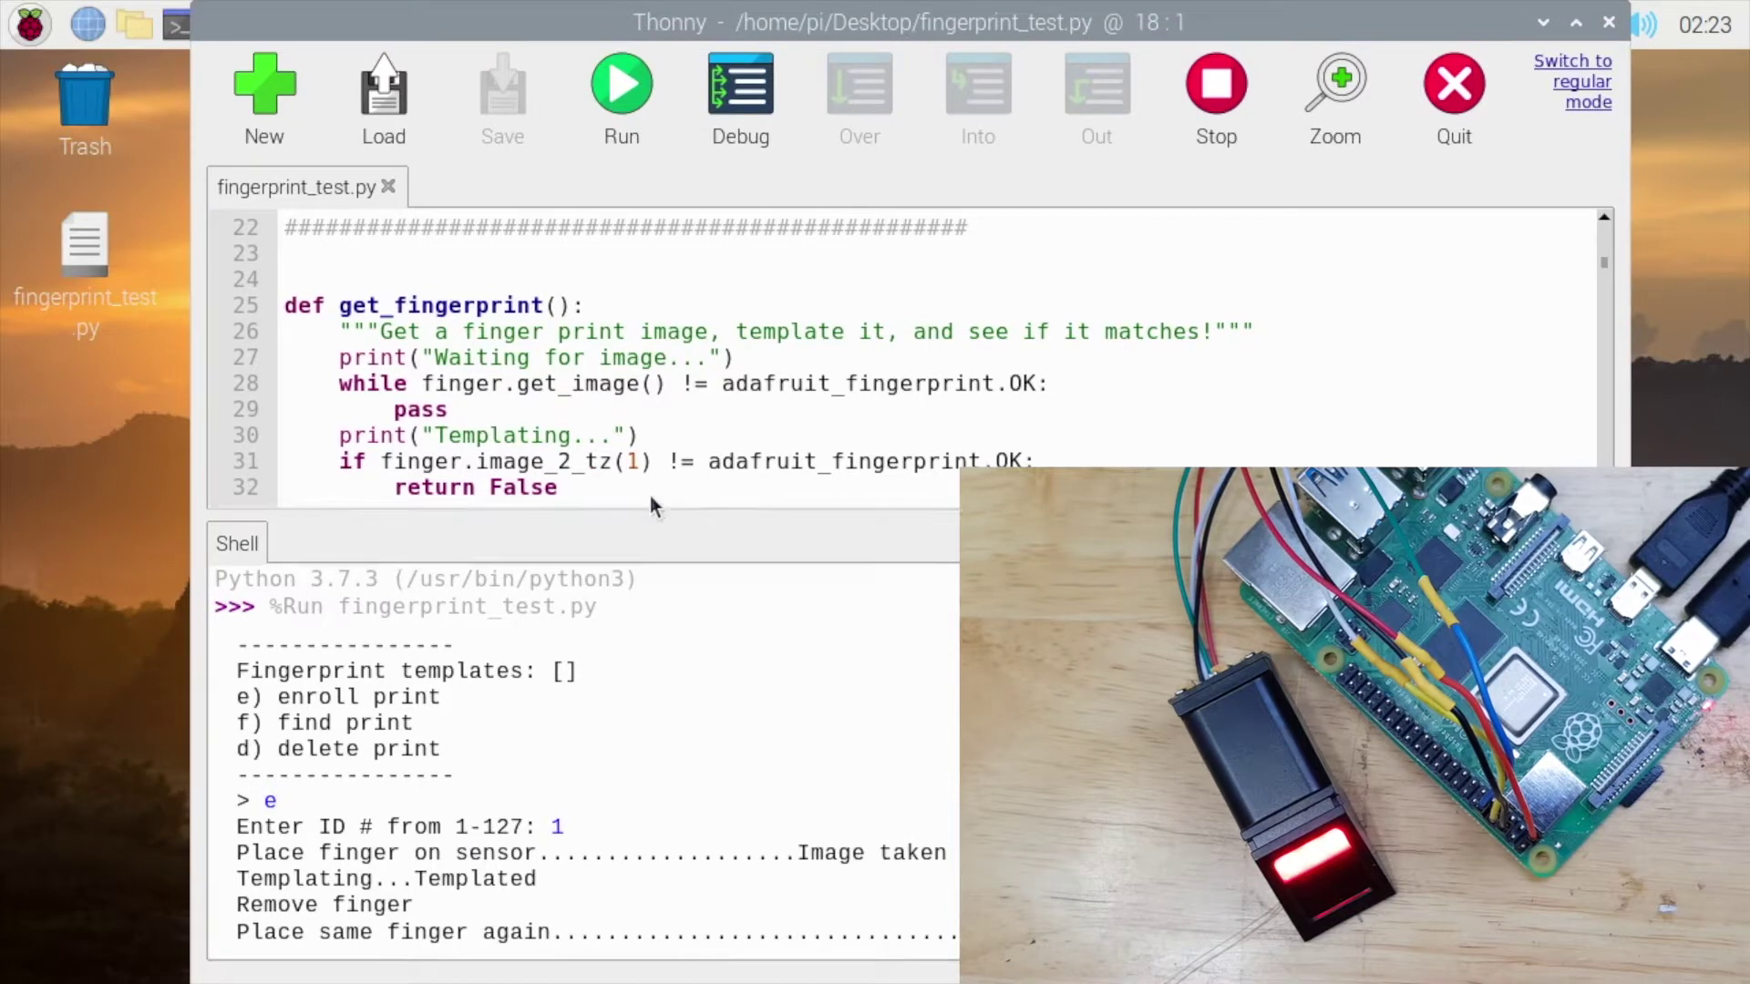
{"action": "left_click_drag", "start_coordinate": [653, 506], "coordinate": [654, 421]}
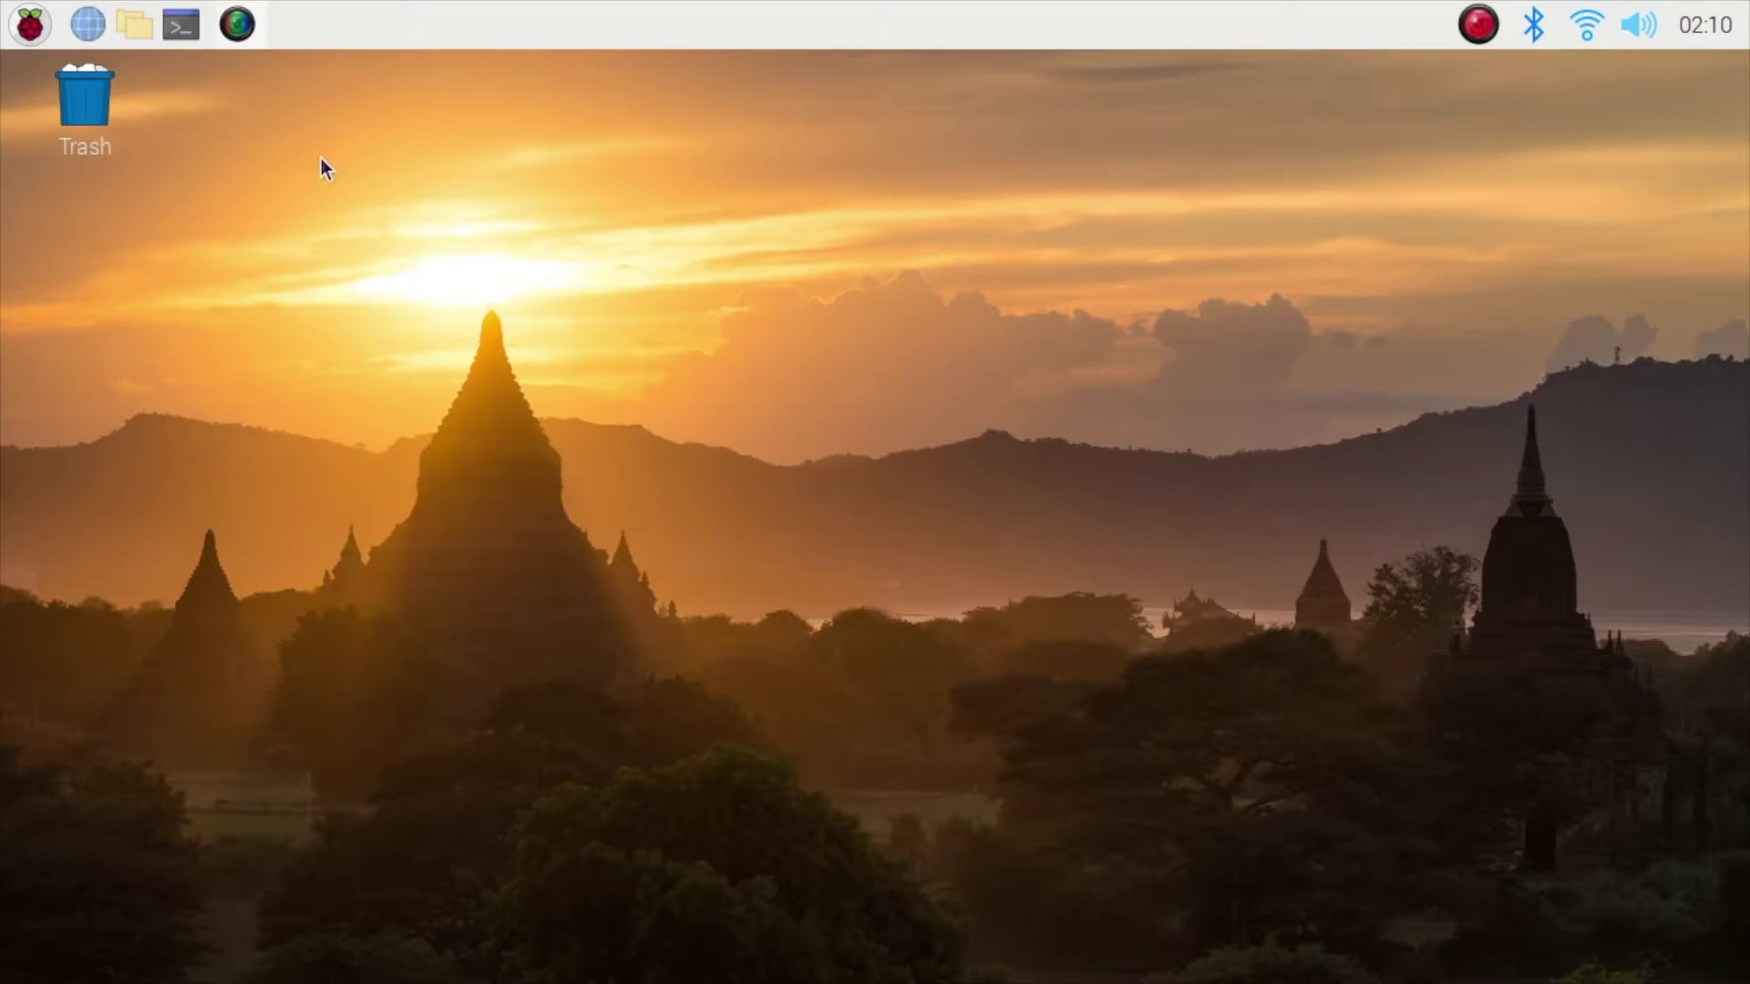
Enable the Serial Port interface in Raspberry Pi Configuration, leaving the Serial Console disabled, and apply the settings.
{"action": "left_click", "coordinate": [31, 25]}
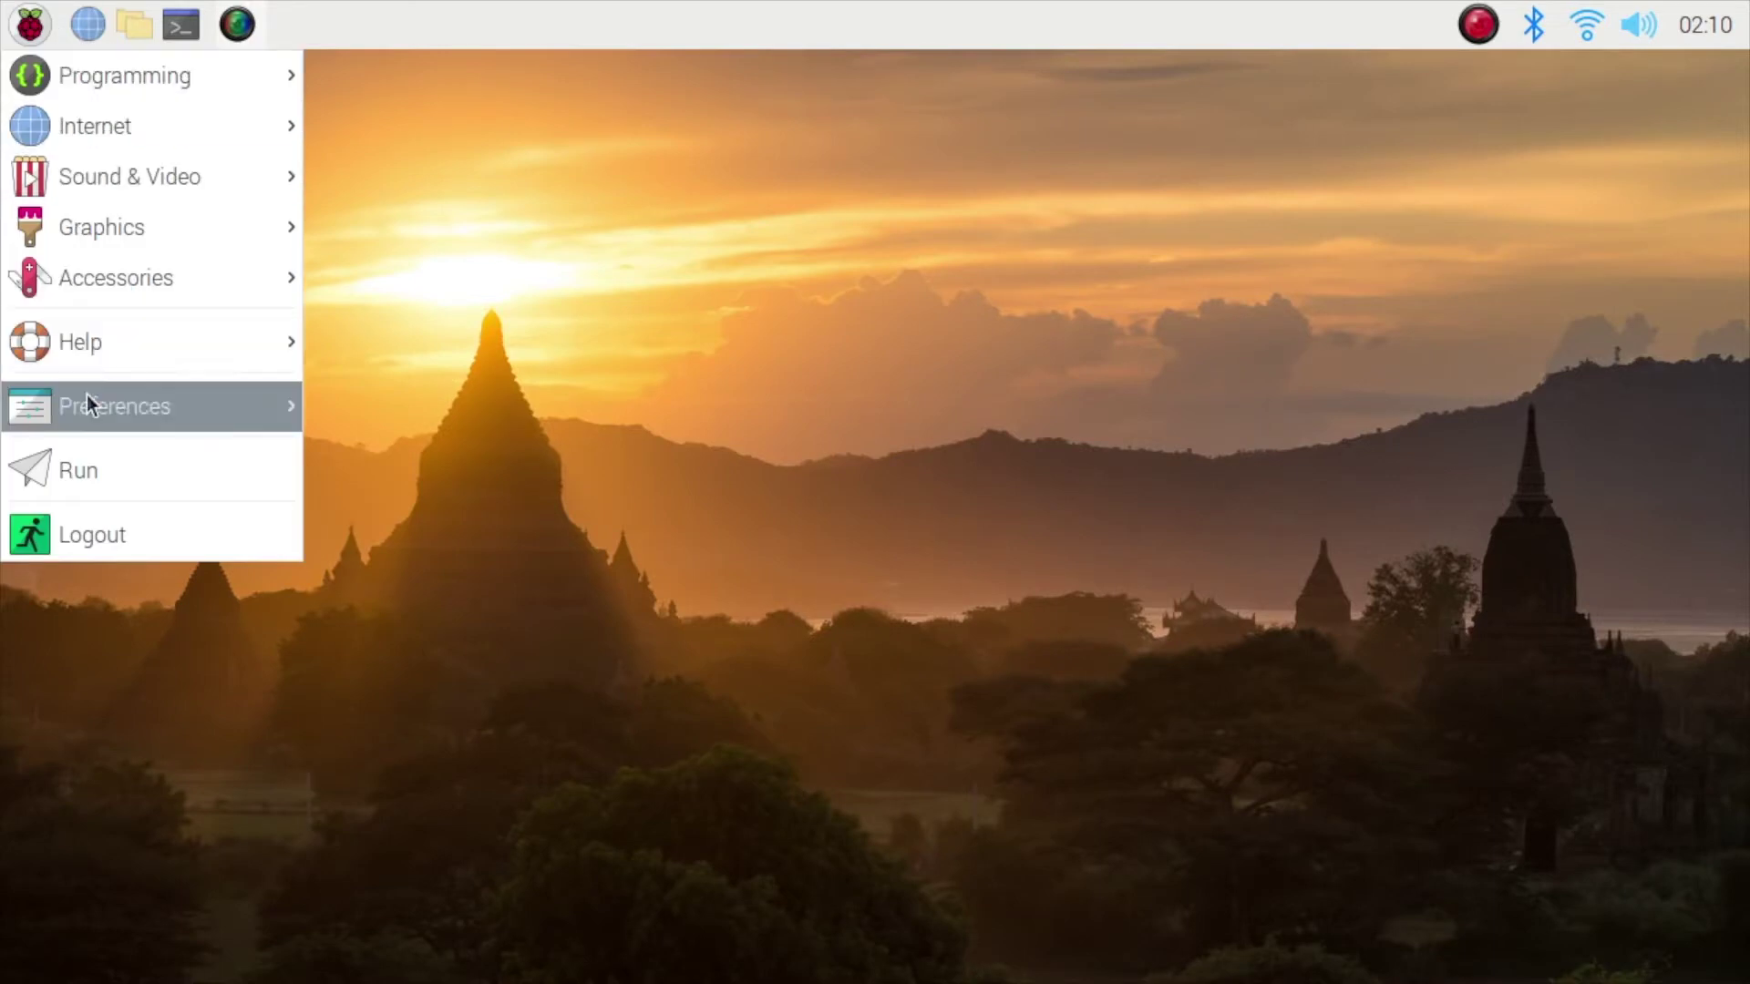
{"action": "mouse_move", "coordinate": [86, 401]}
{"action": "left_click", "coordinate": [490, 656]}
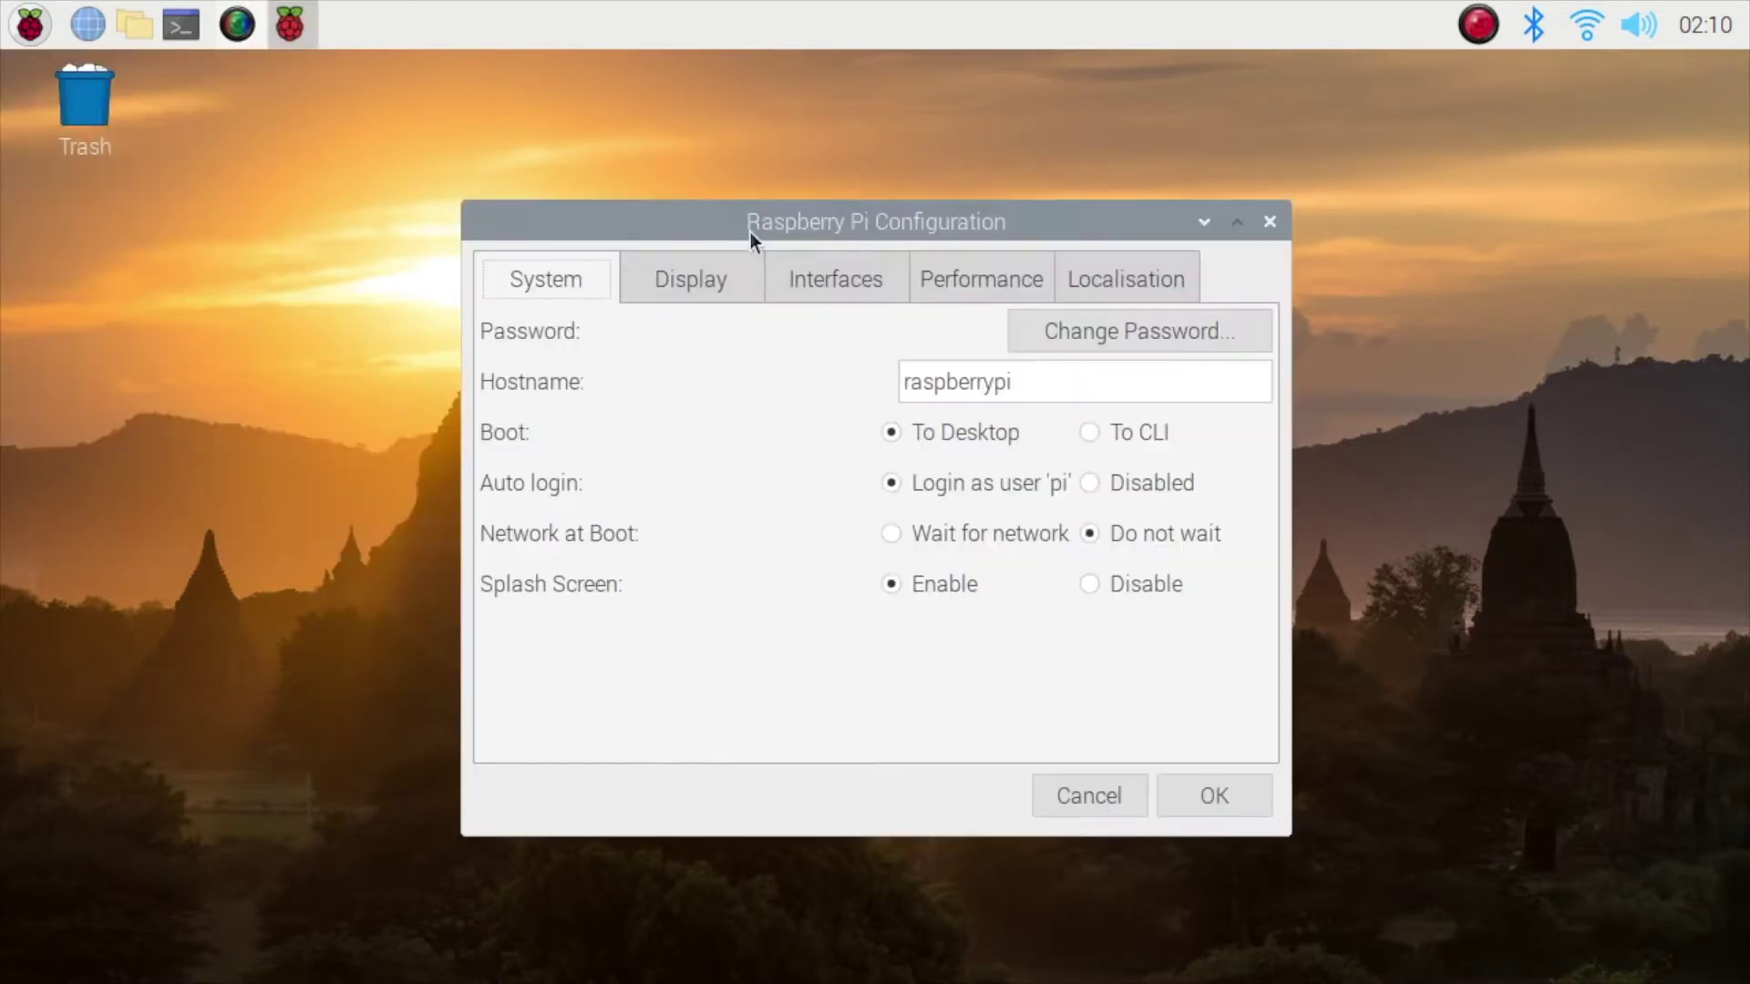
{"action": "left_click", "coordinate": [813, 276]}
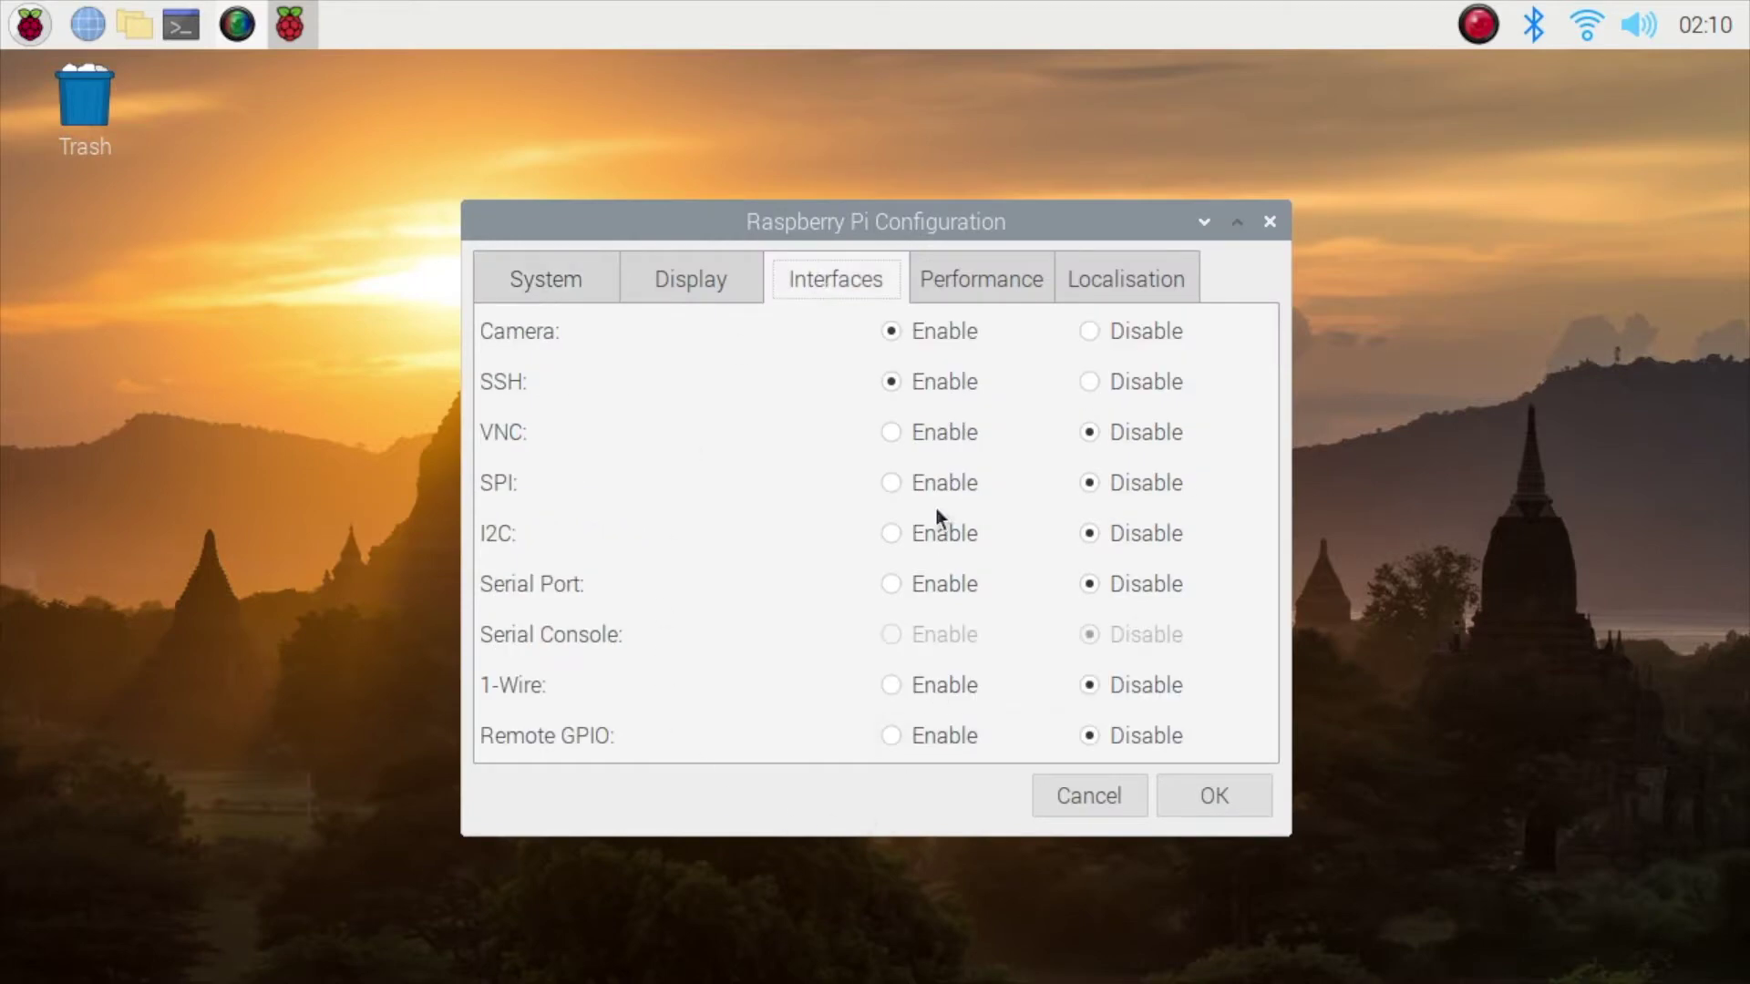
{"action": "left_click", "coordinate": [927, 581]}
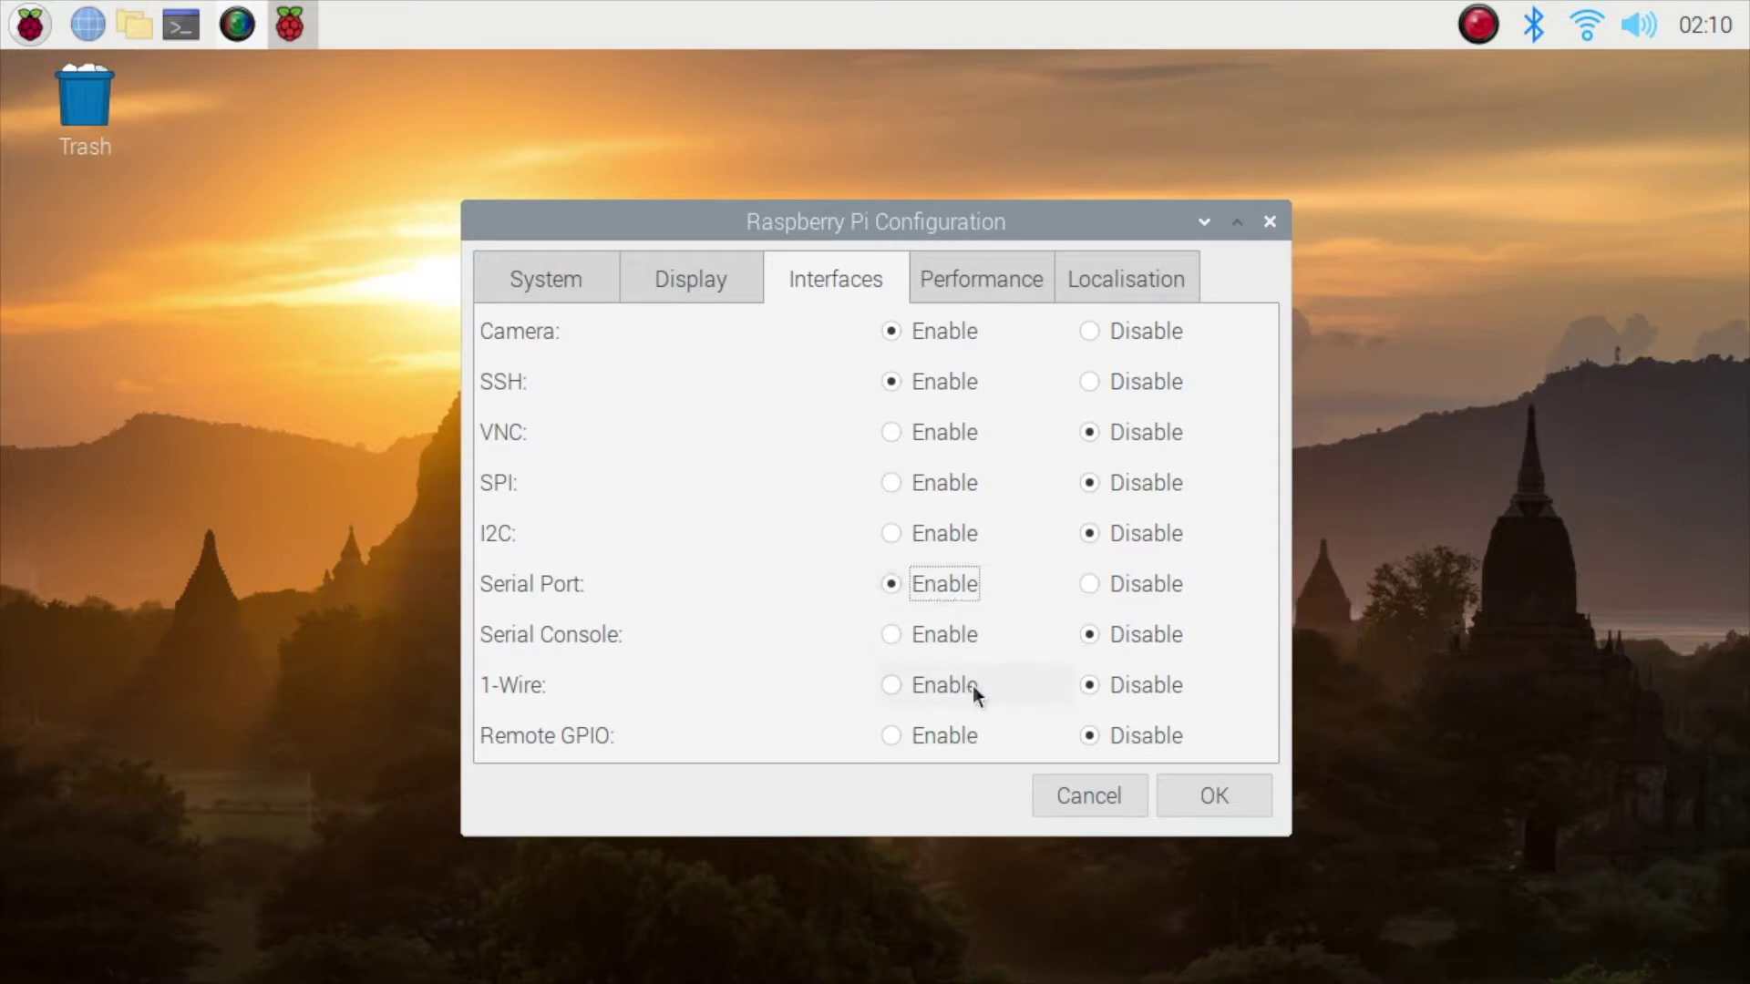
{"action": "left_click", "coordinate": [1177, 795]}
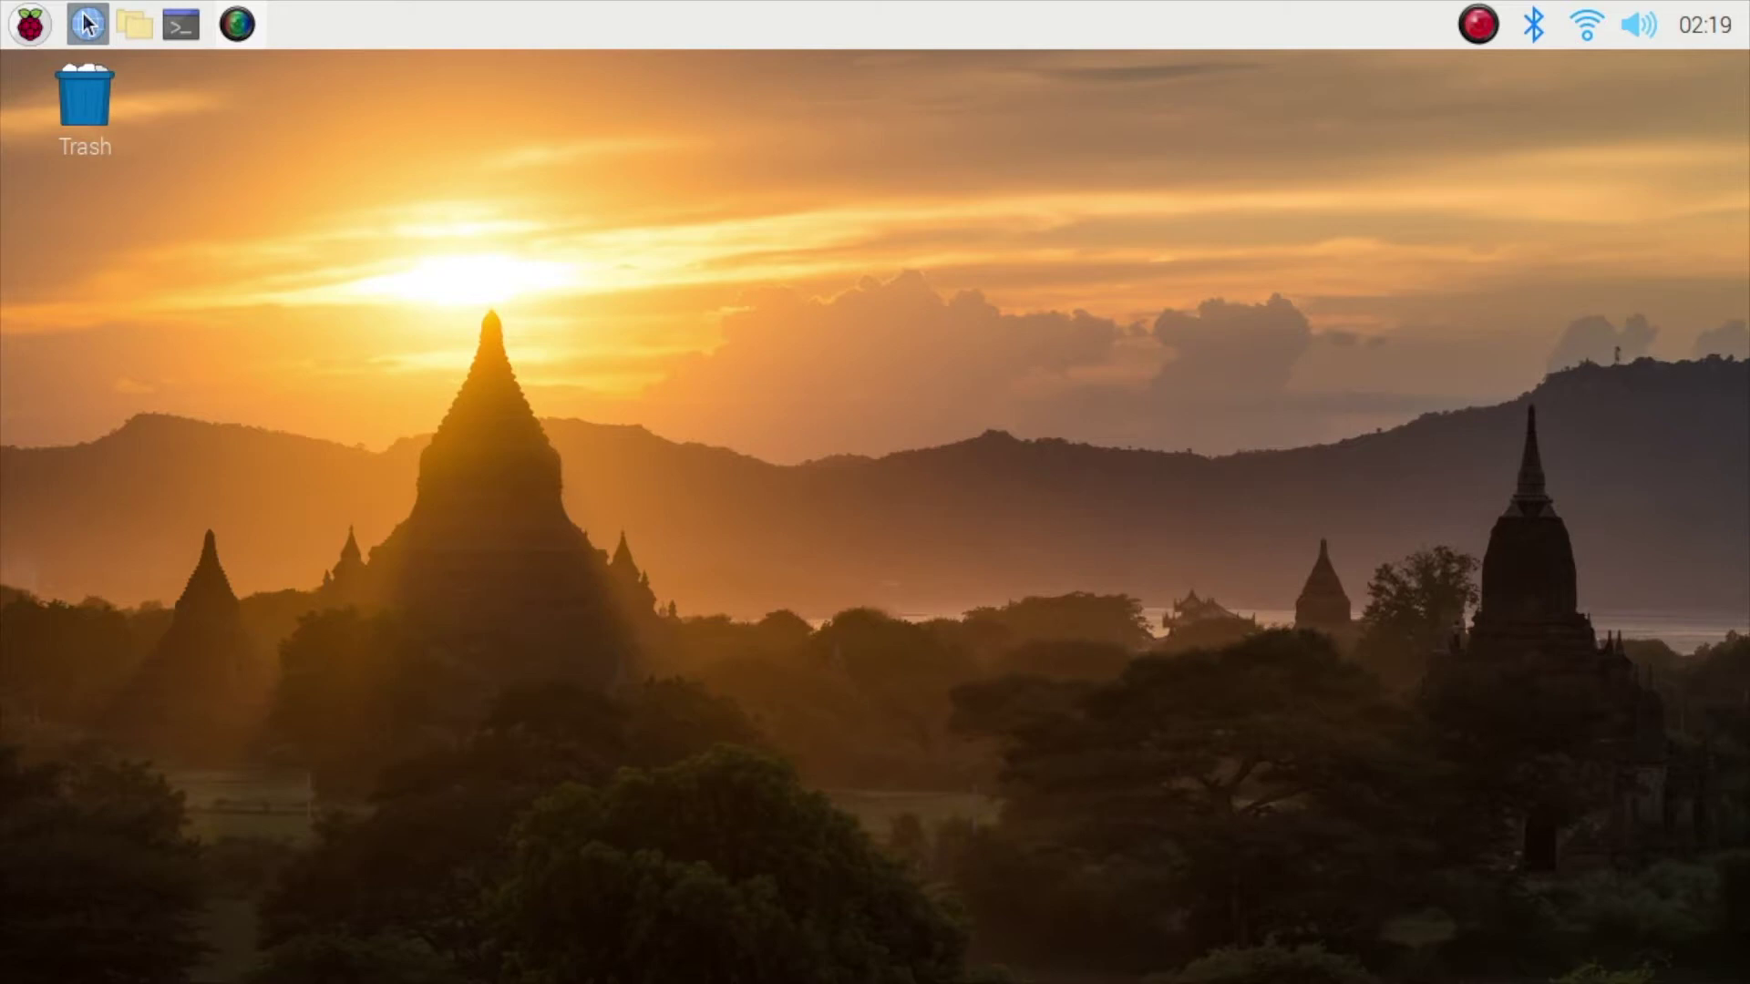
Launch the Chromium browser, close the two extra tabs and search Google for "adafruit fingerprint sensor python".
{"action": "left_click", "coordinate": [87, 23]}
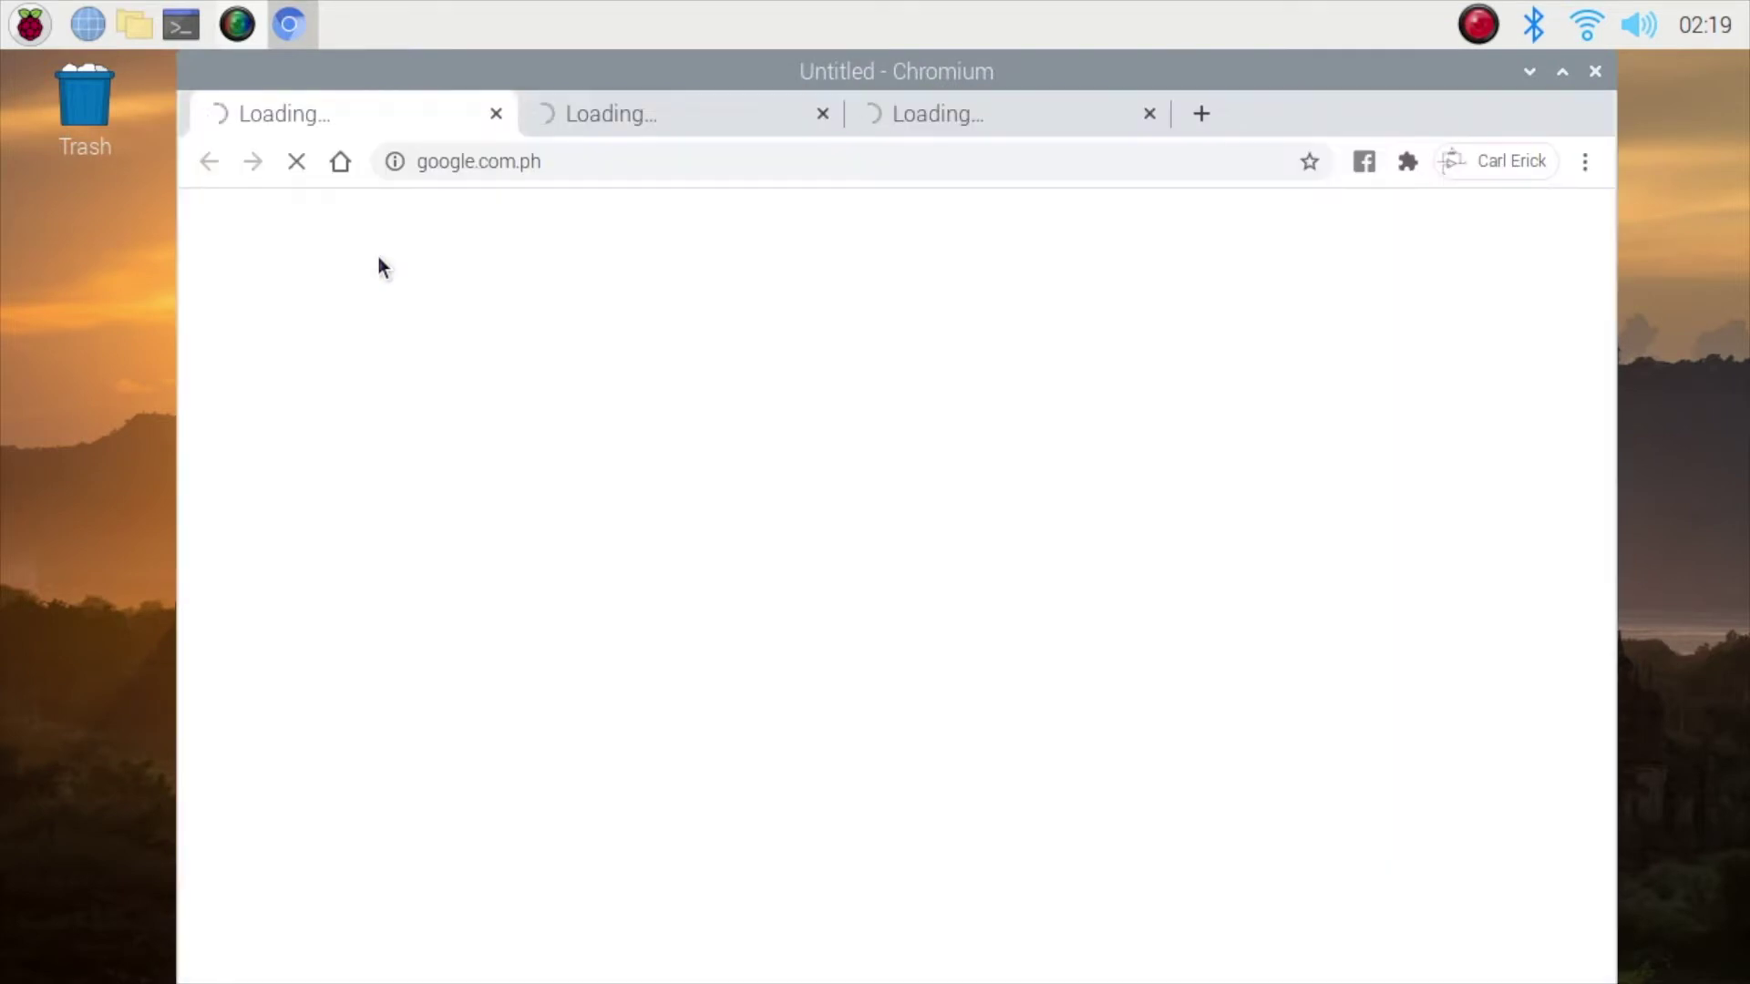
{"action": "left_click", "coordinate": [822, 115]}
{"action": "left_click", "coordinate": [821, 114]}
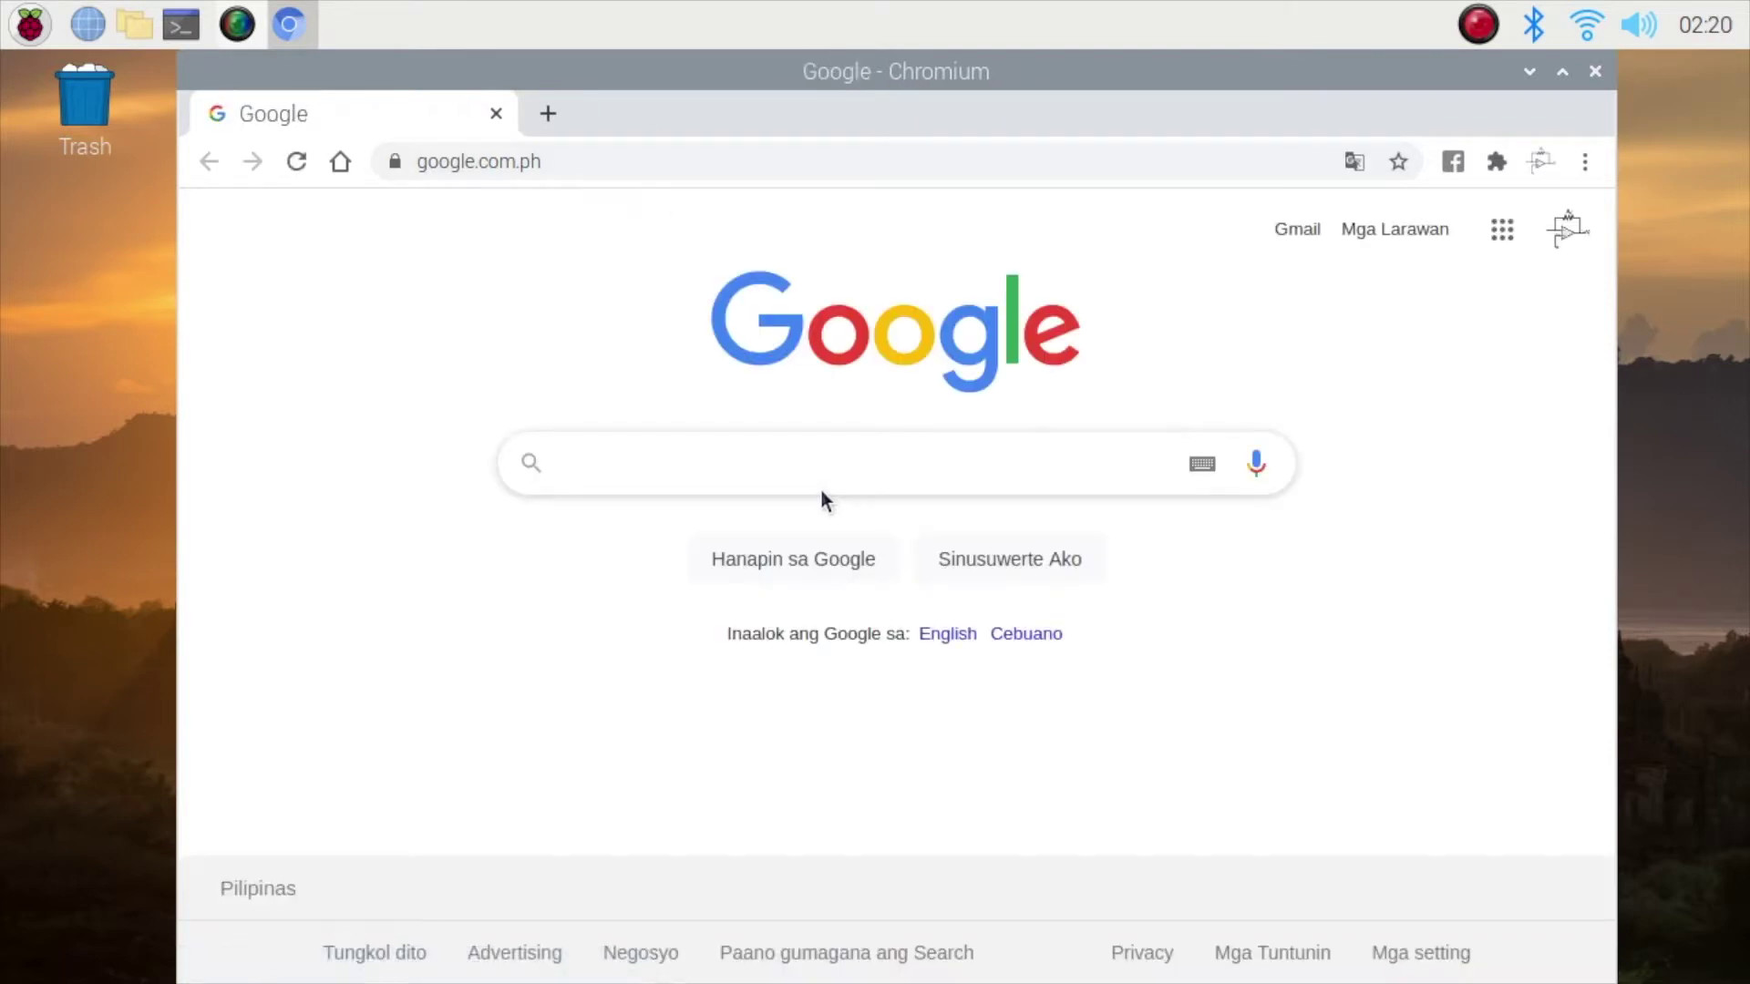
{"action": "type", "text": "adafruit fing"}
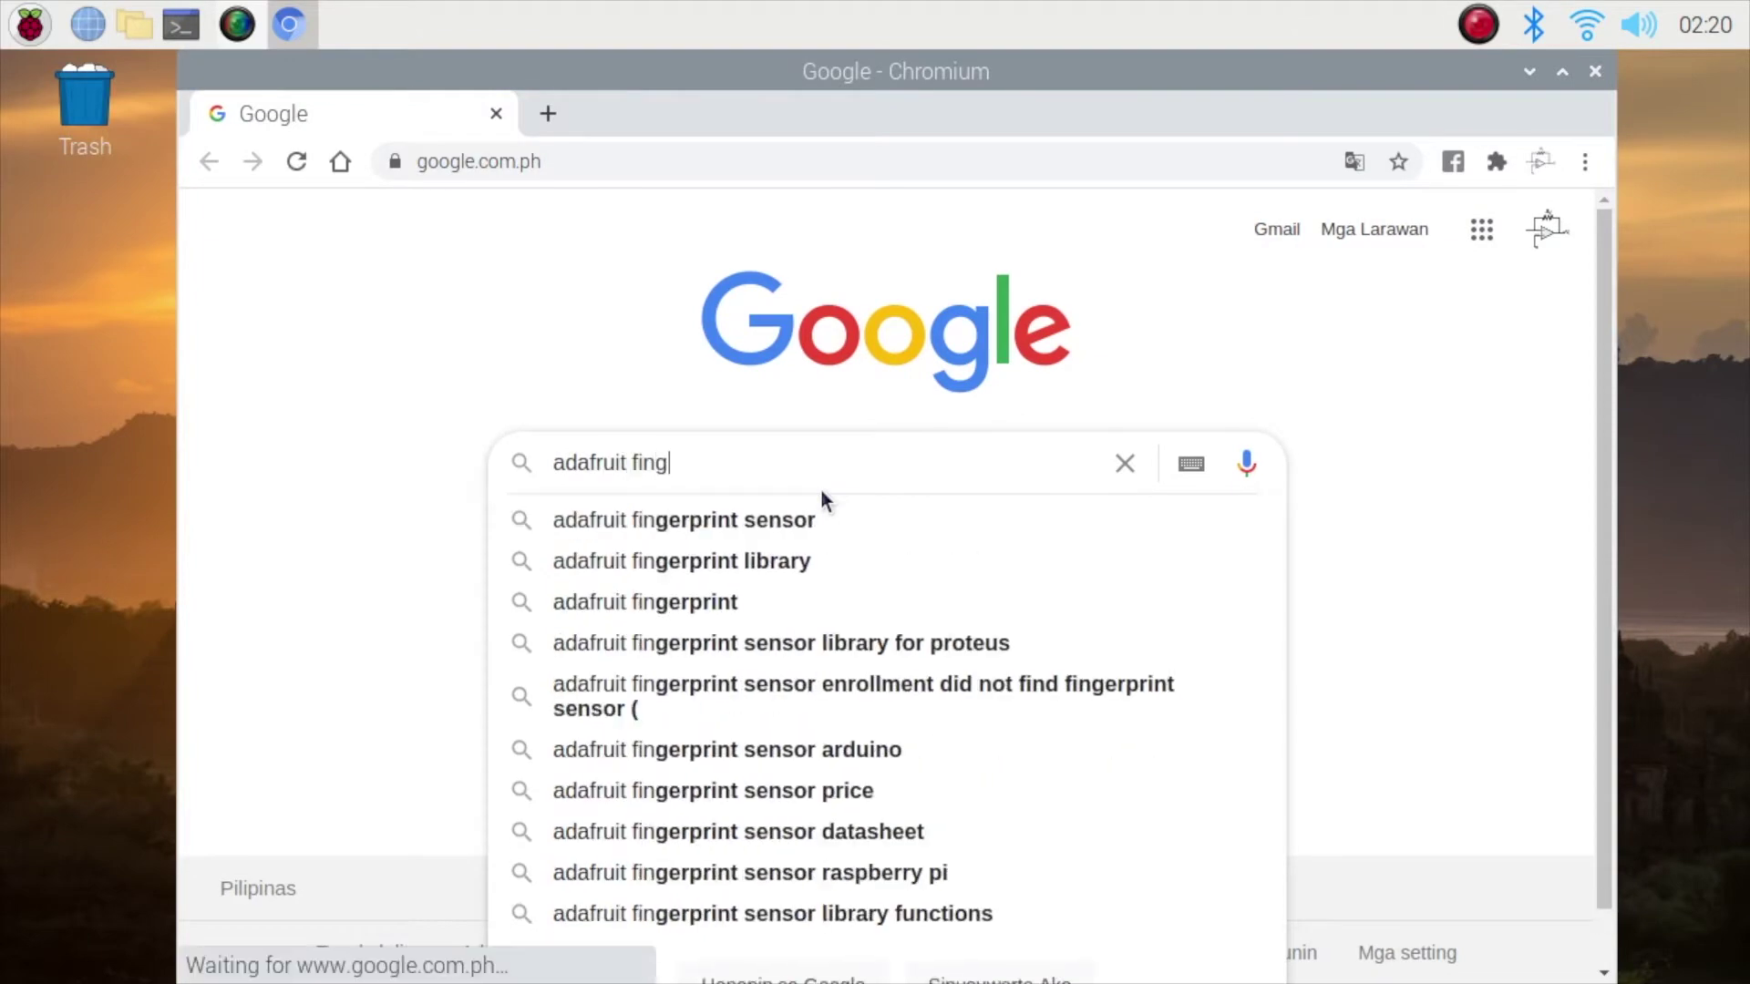
{"action": "type", "text": "erprint sensor python"}
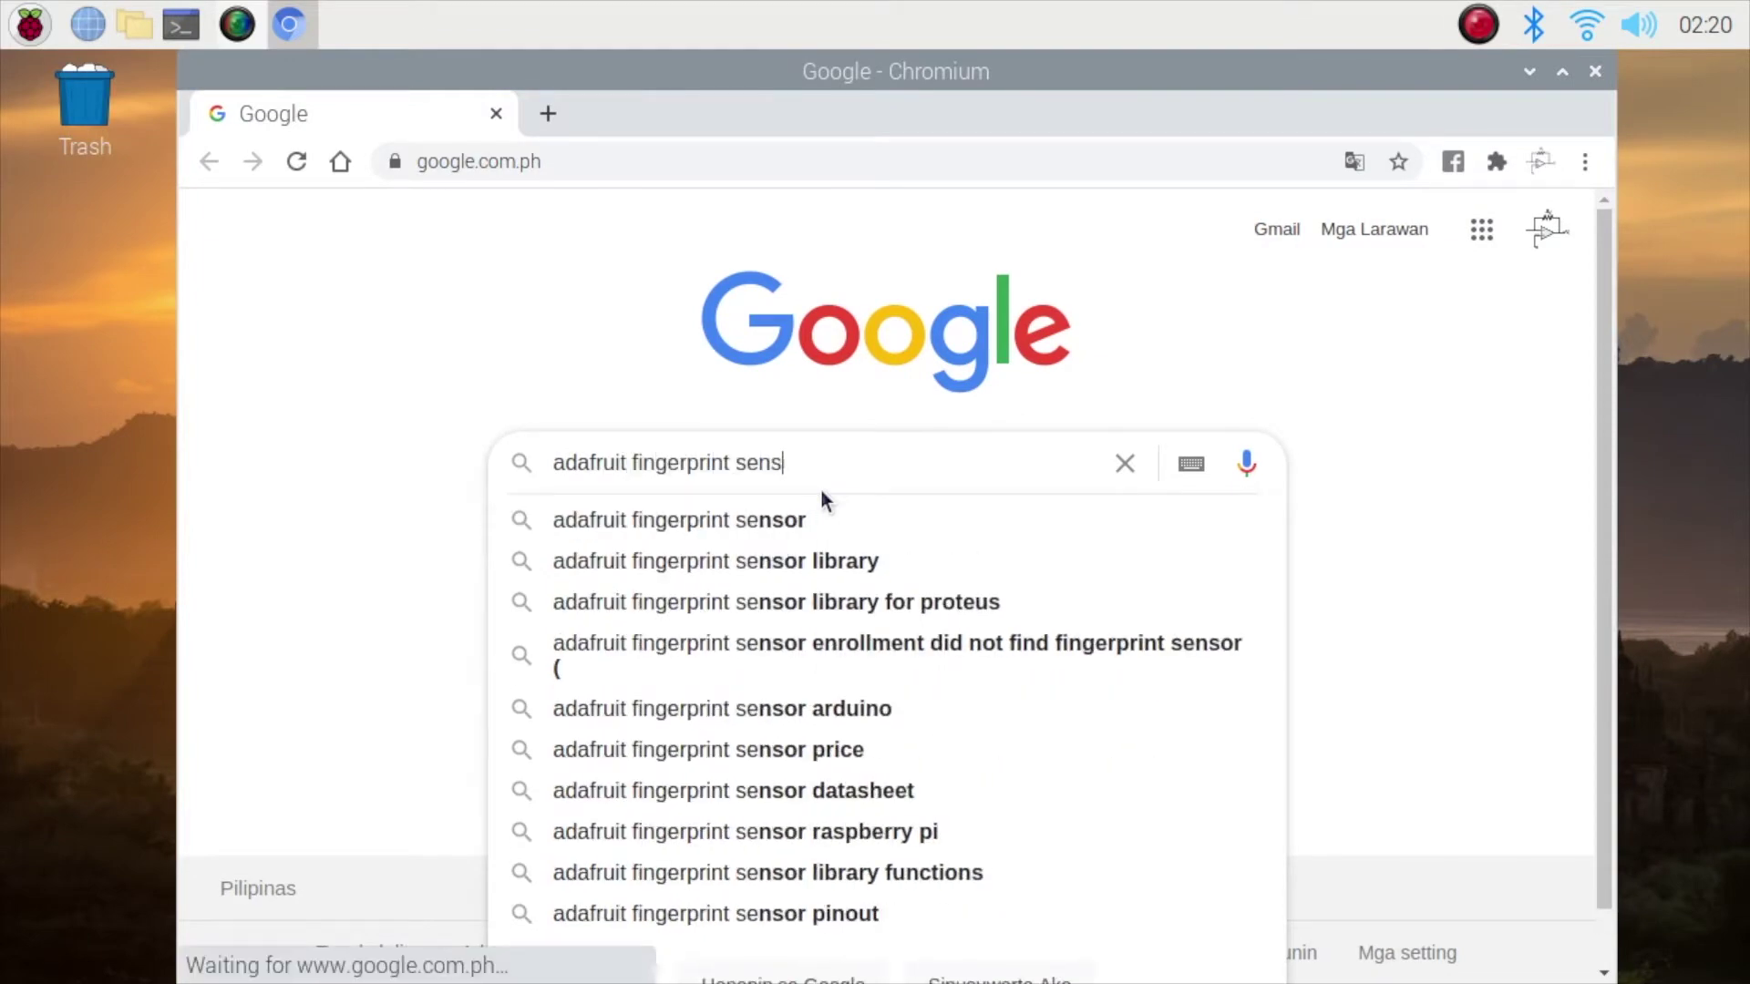
{"action": "key", "text": "Return"}
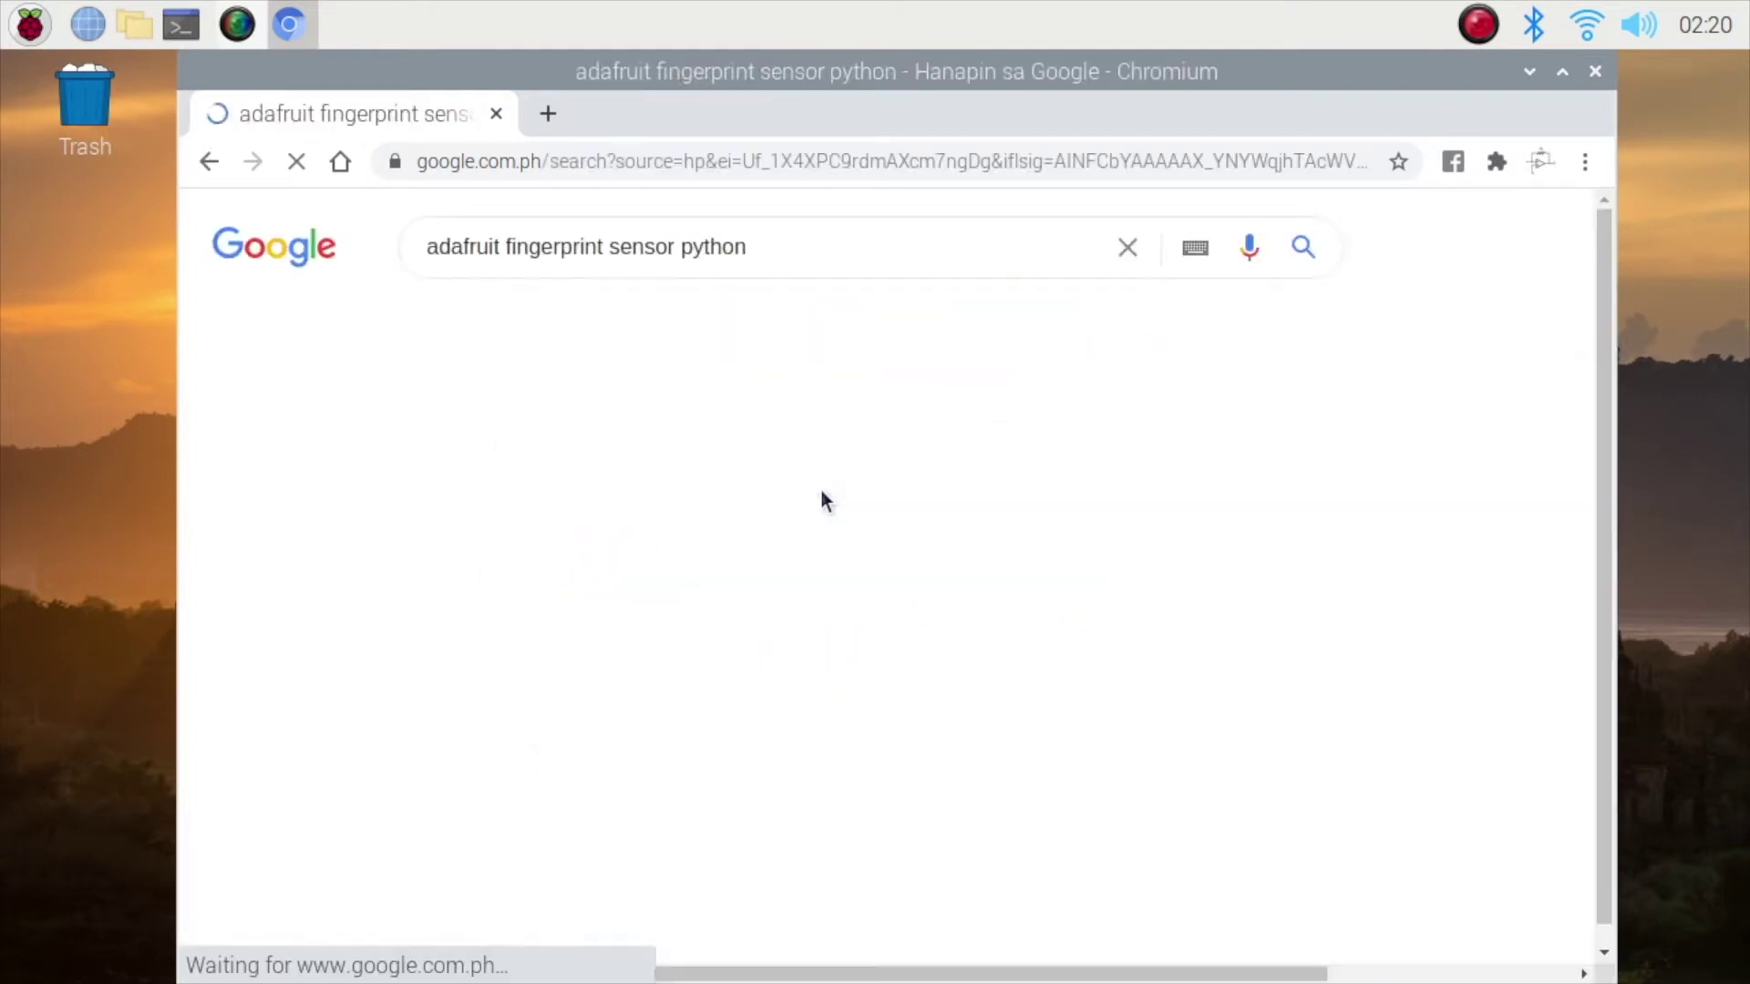
Open the Adafruit Optical Fingerprint Sensor guide and go to its Python & CircuitPython section.
{"action": "left_click", "coordinate": [808, 483]}
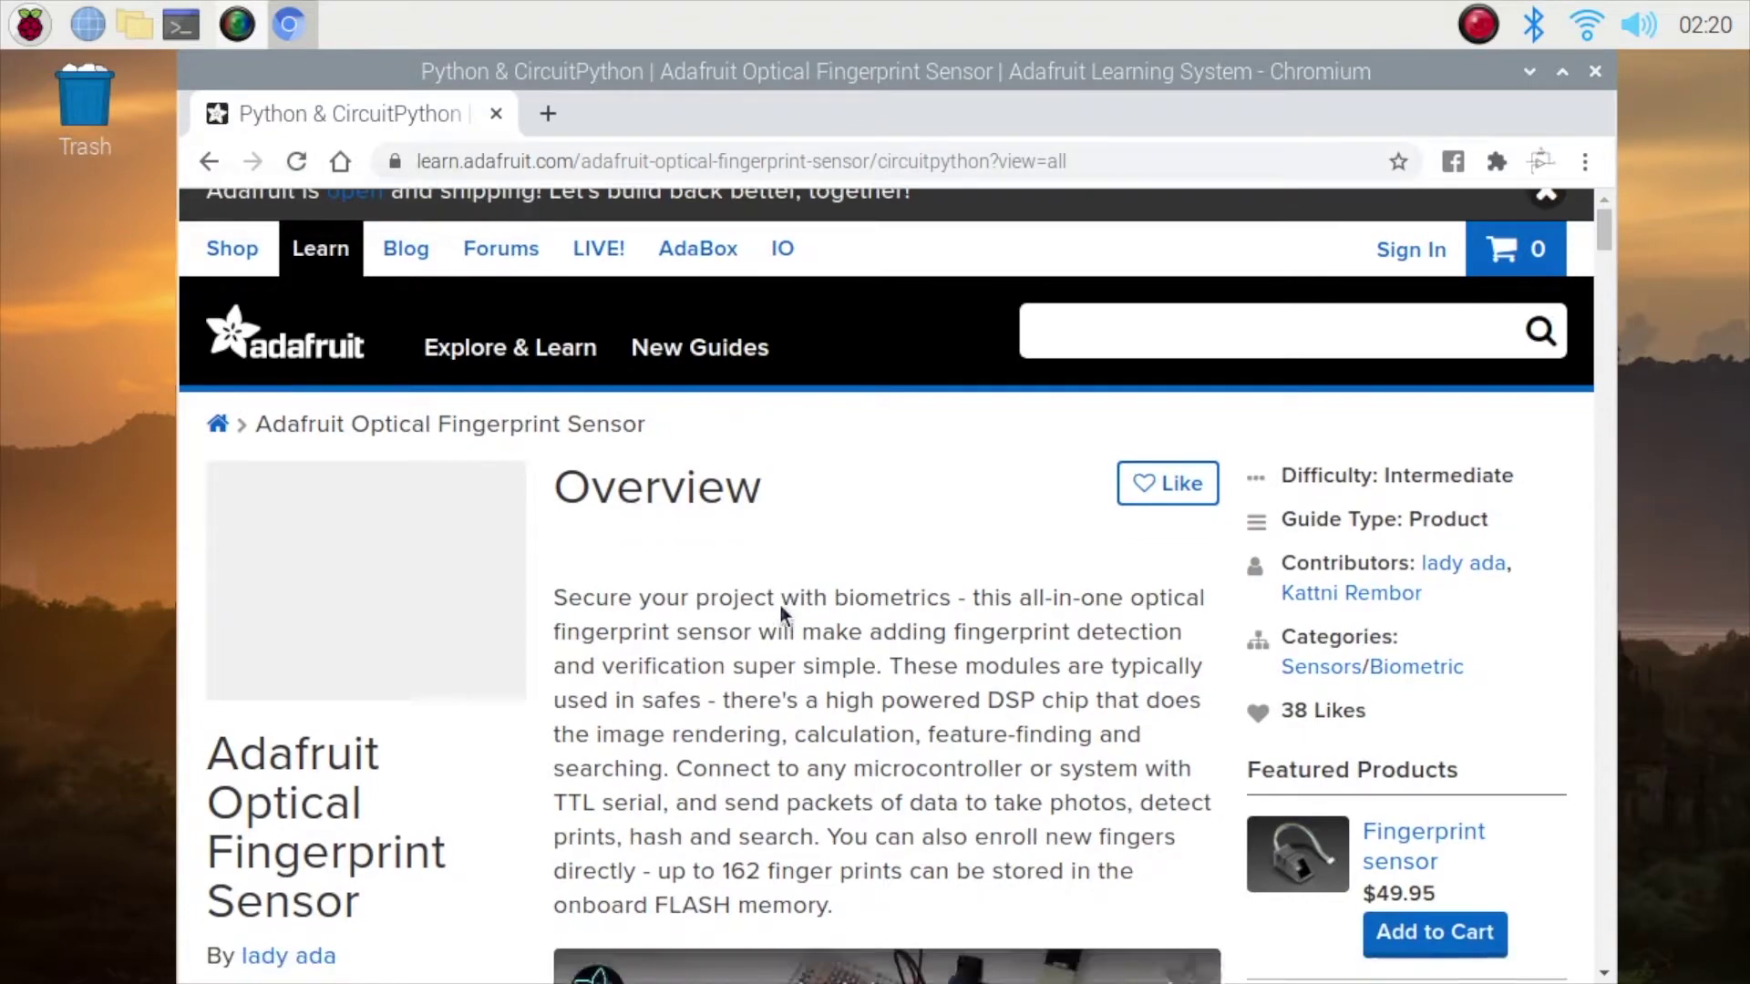
{"action": "scroll", "coordinate": [780, 605], "scroll_direction": "down", "scroll_amount": 2}
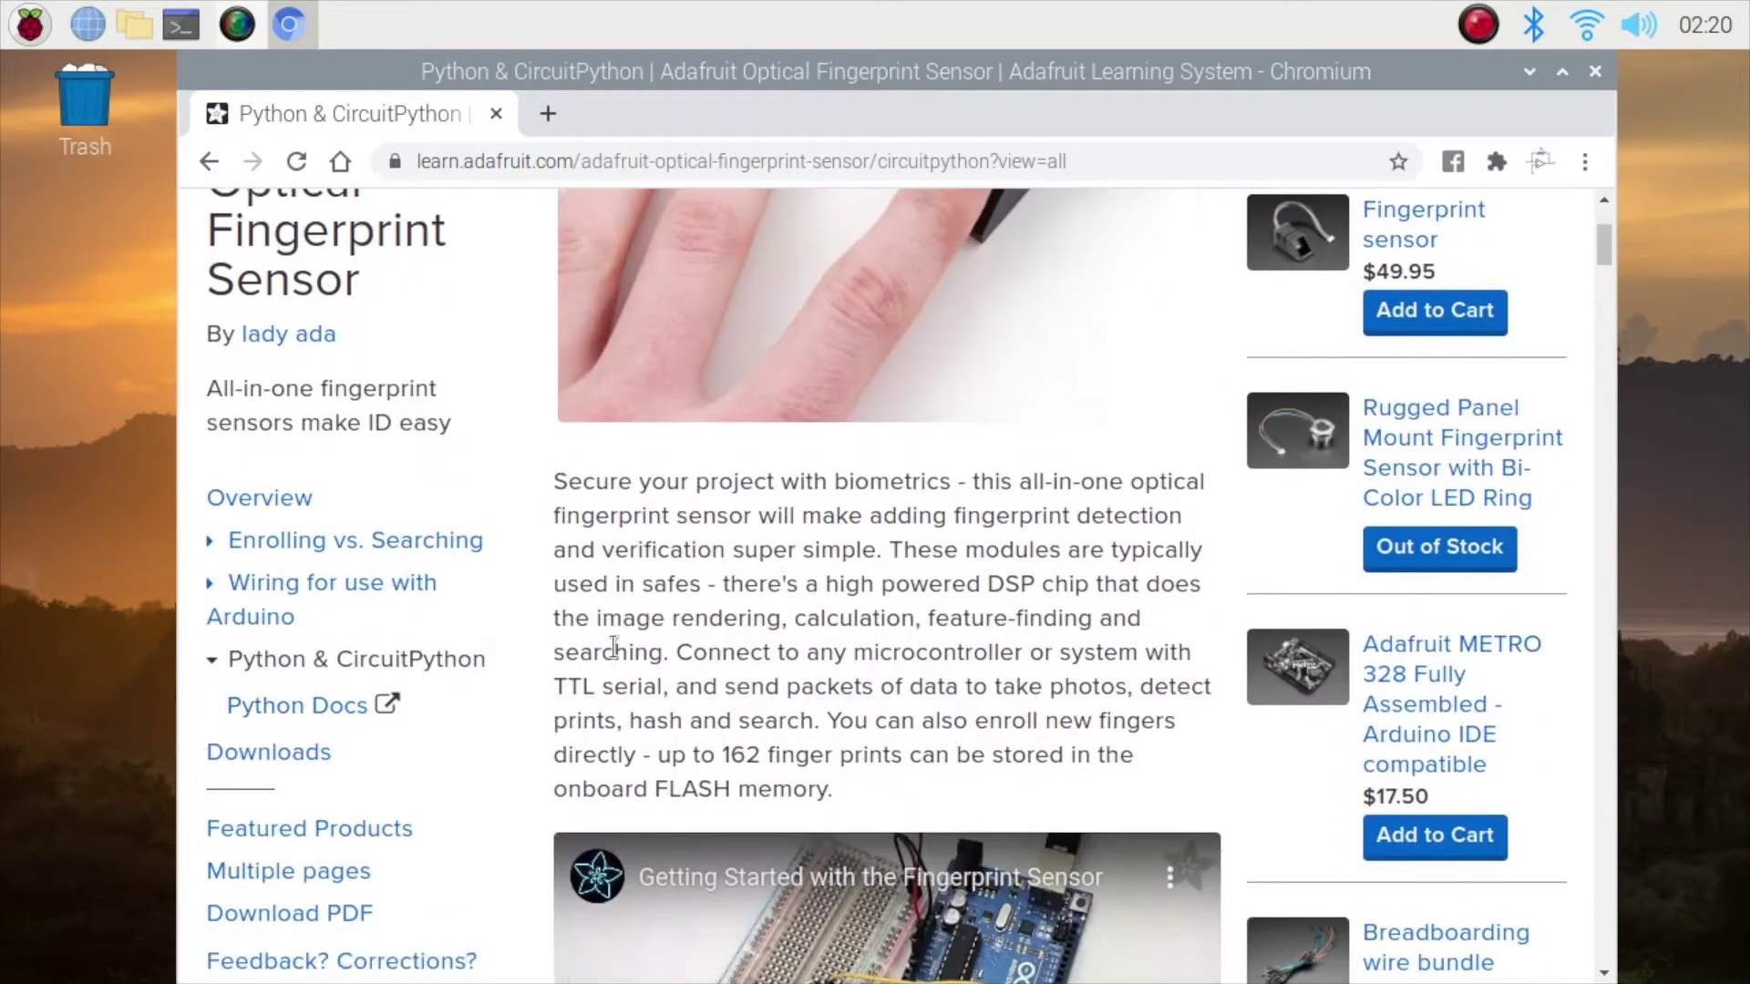
{"action": "left_click", "coordinate": [456, 658]}
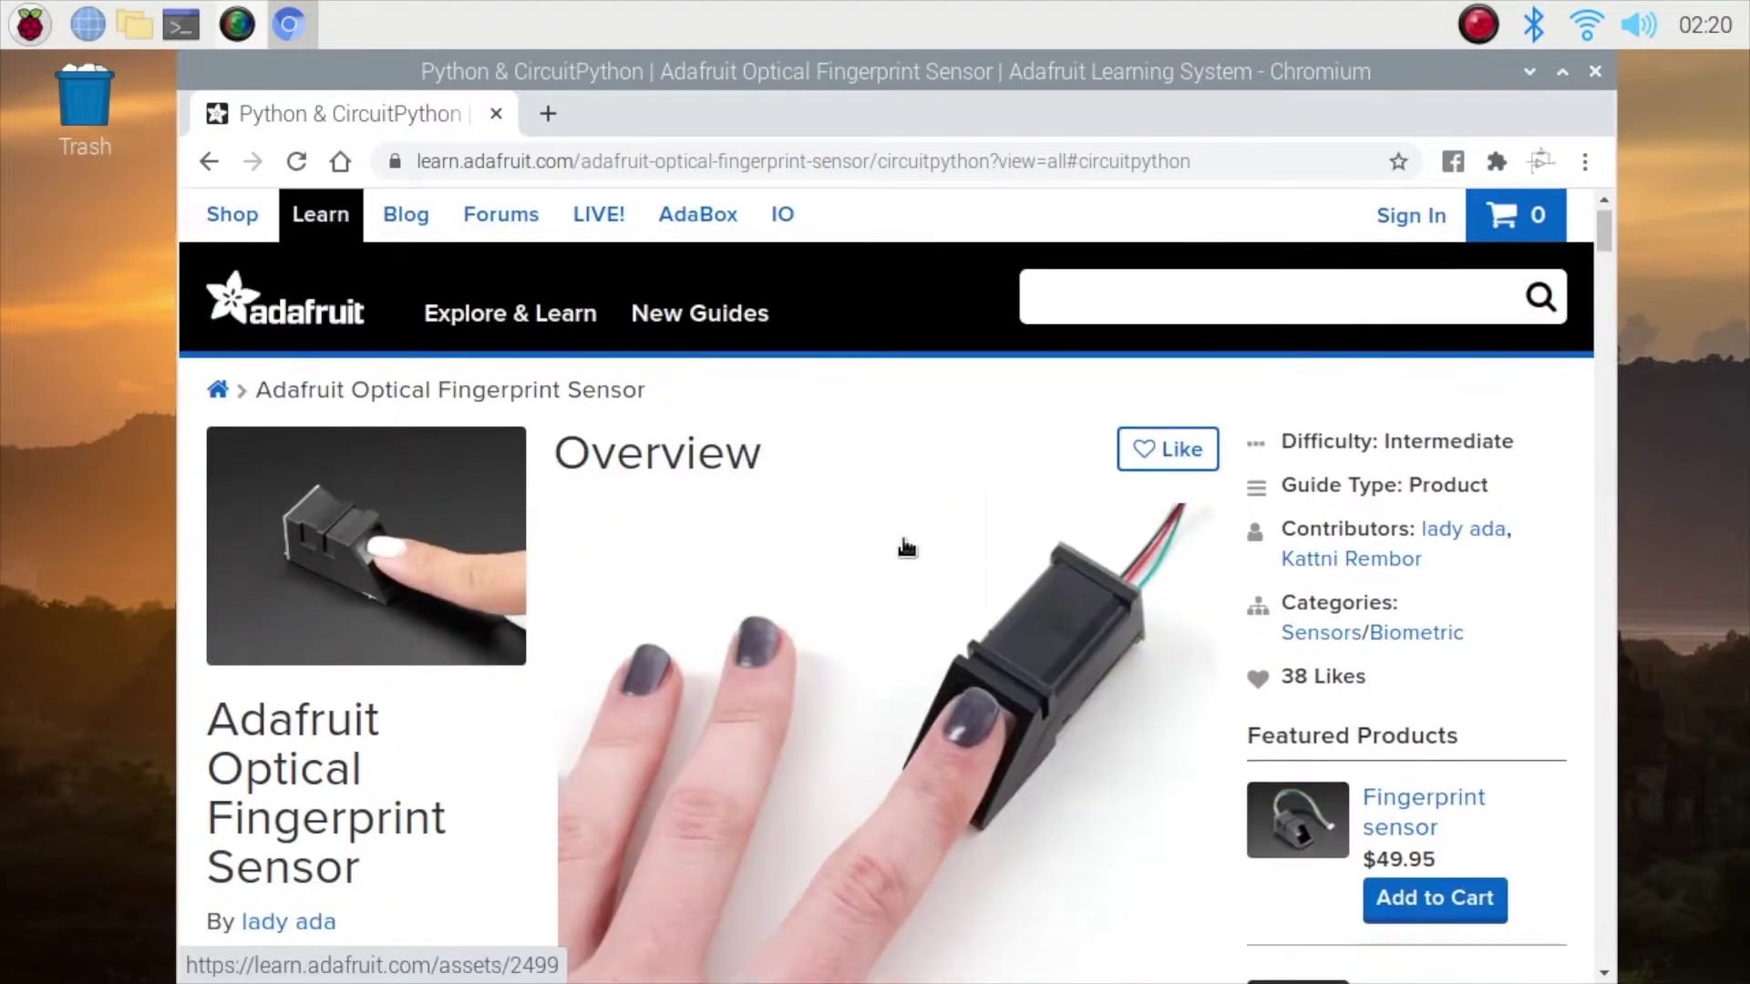
Copy the command "sudo pip3 install adafruit-circuitpython-fingerprint" from the guide's Python installation instructions.
{"action": "left_click_drag", "start_coordinate": [1600, 237], "coordinate": [1699, 713]}
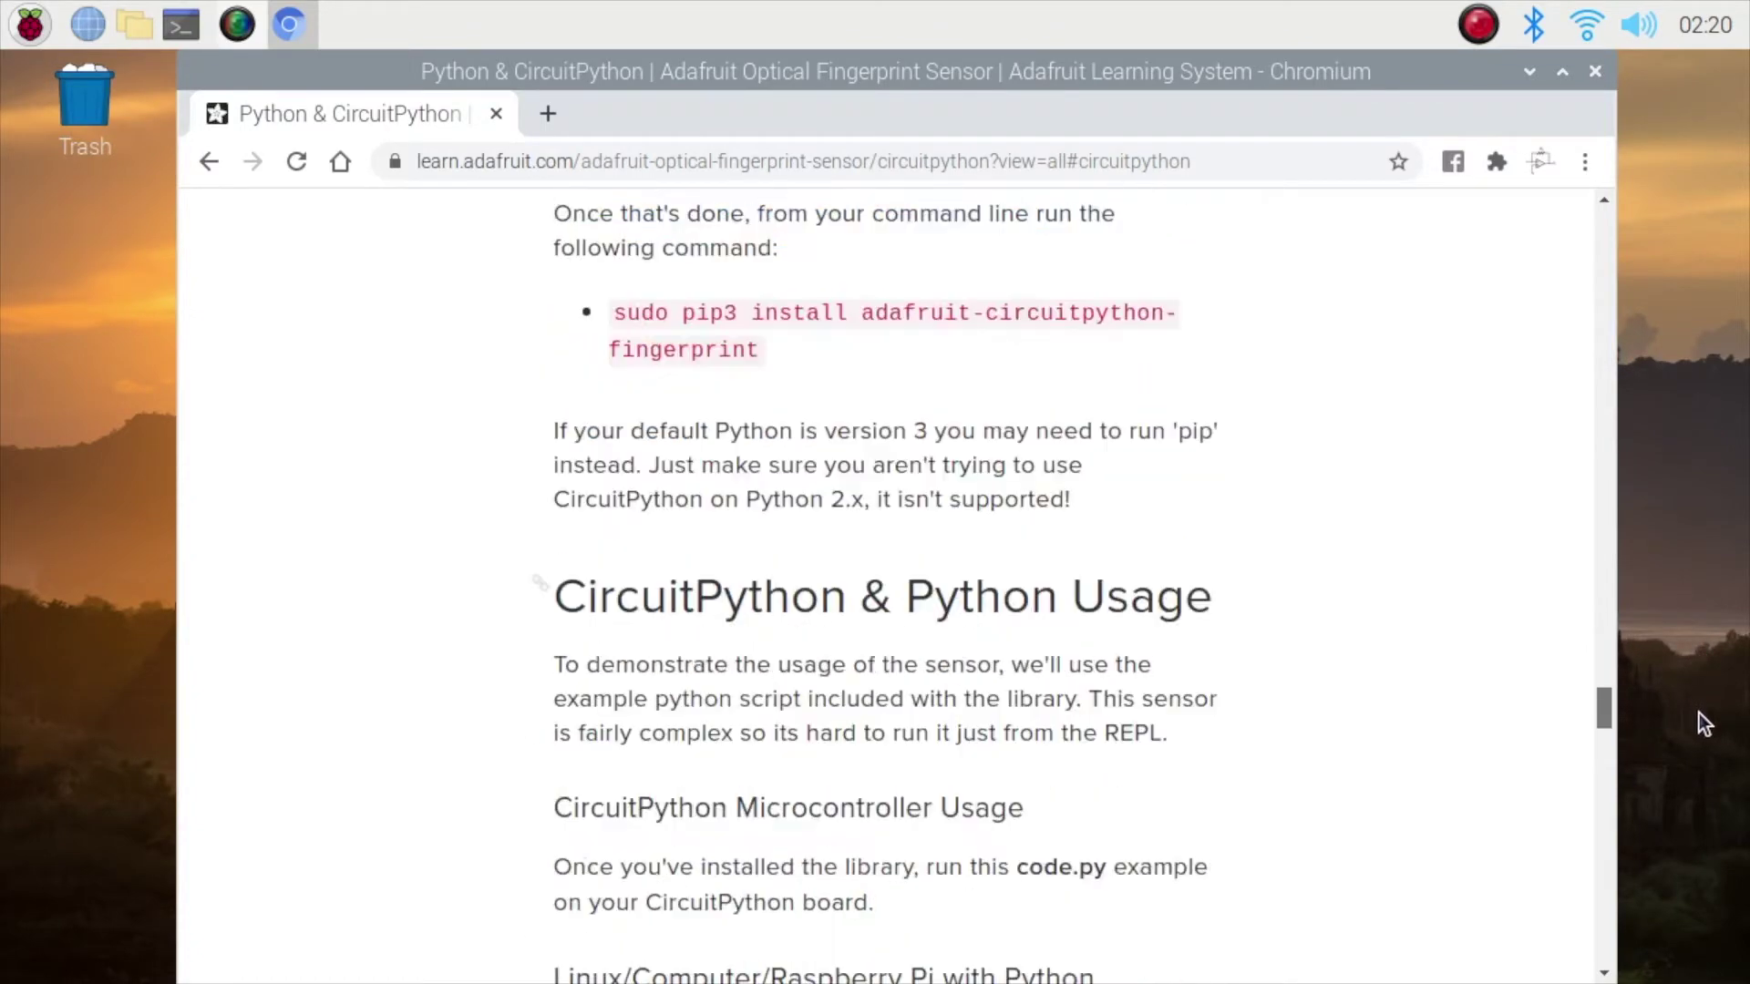
{"action": "scroll", "coordinate": [574, 437], "scroll_direction": "up", "scroll_amount": 1}
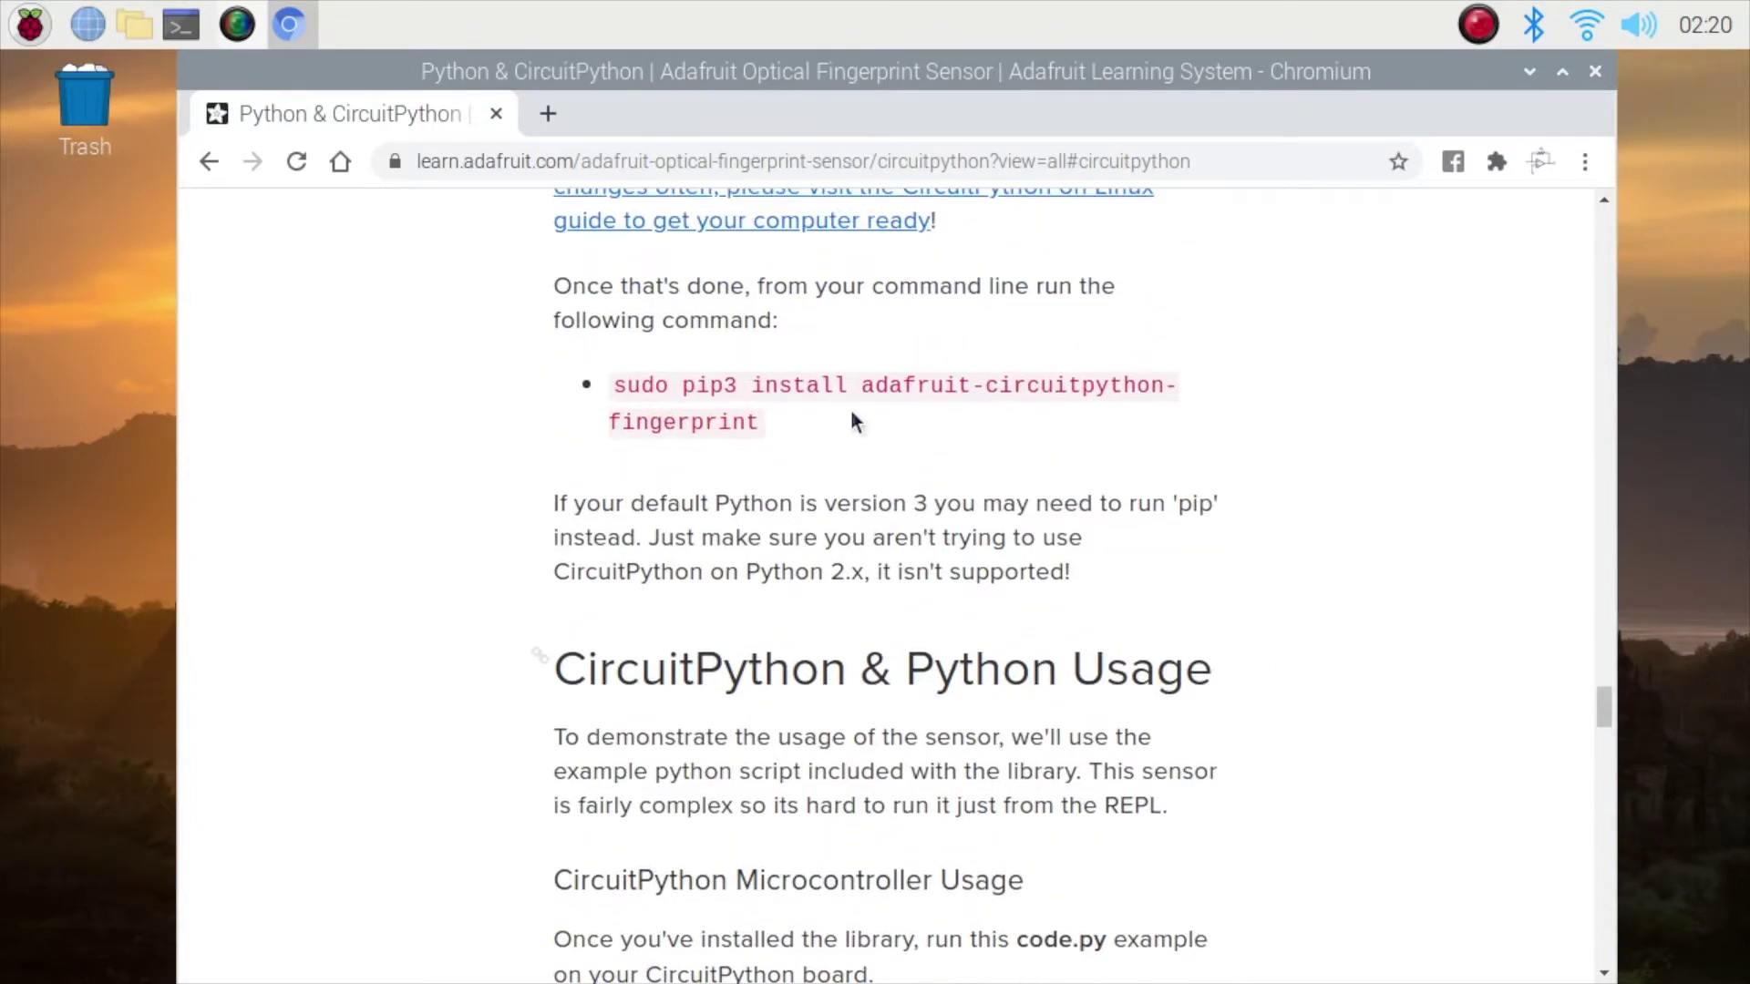
{"action": "left_click_drag", "start_coordinate": [784, 426], "coordinate": [618, 394]}
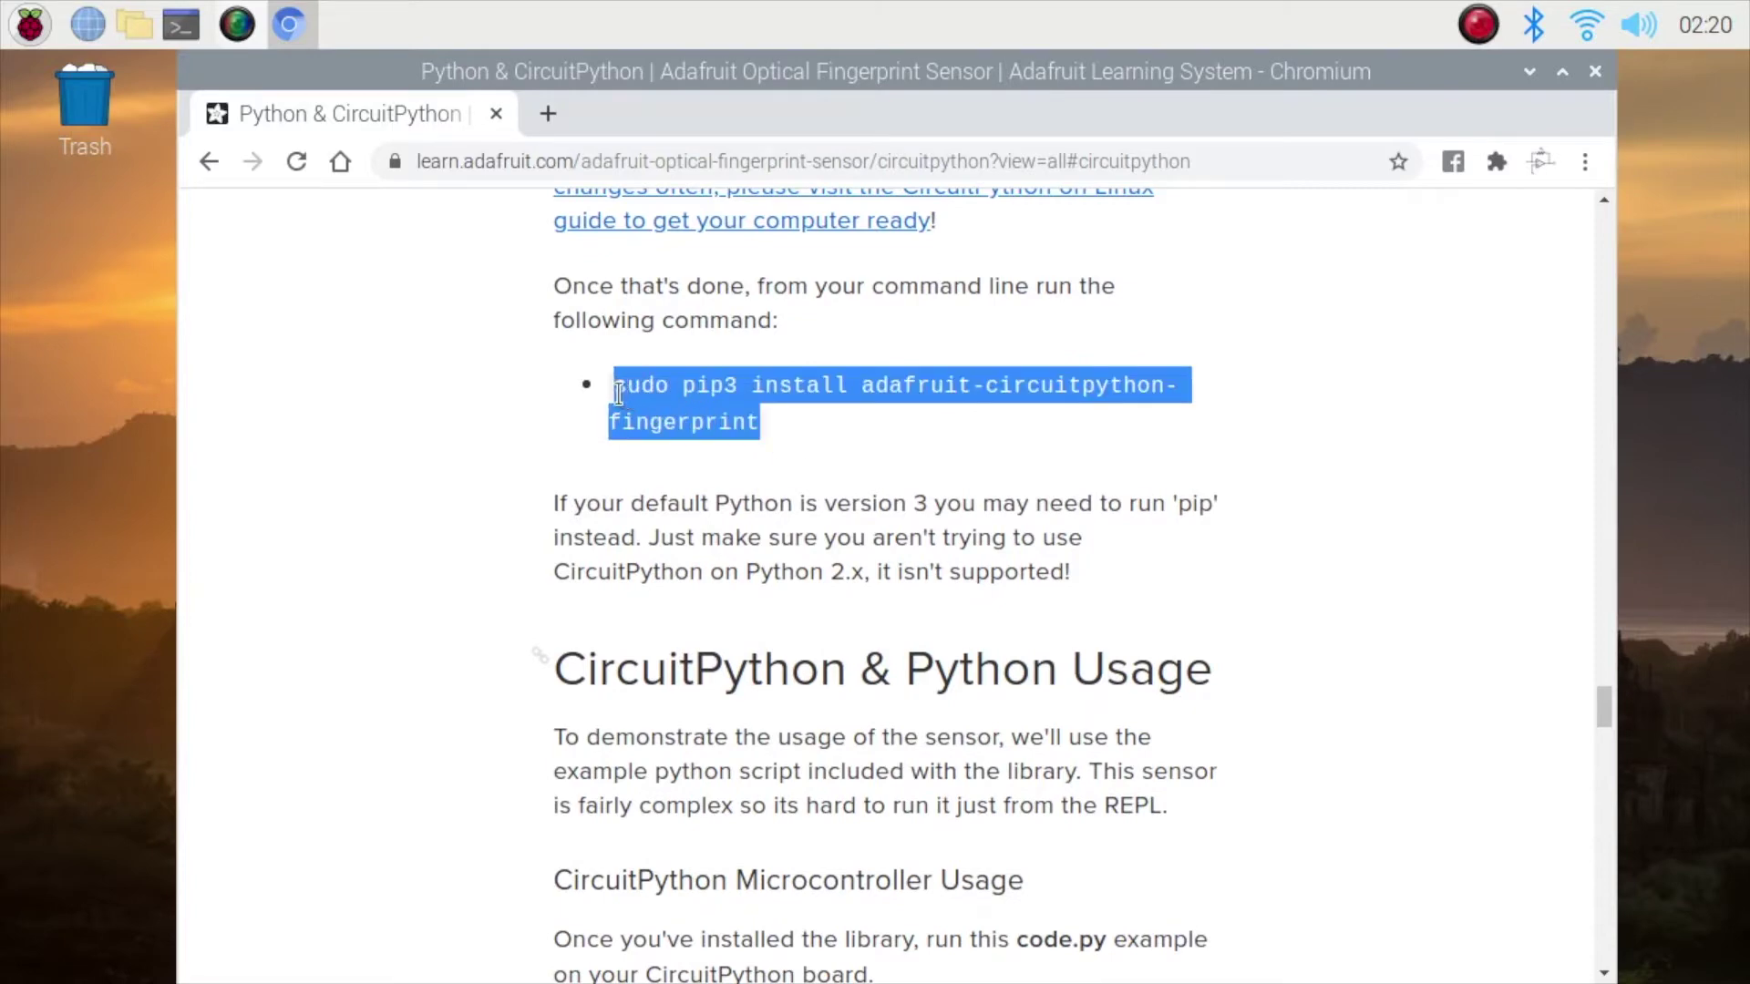
{"action": "right_click", "coordinate": [642, 390]}
{"action": "left_click", "coordinate": [643, 414]}
Switch to a new terminal and run the copied command to install the adafruit-circuitpython-fingerprint library.
{"action": "left_click", "coordinate": [180, 25]}
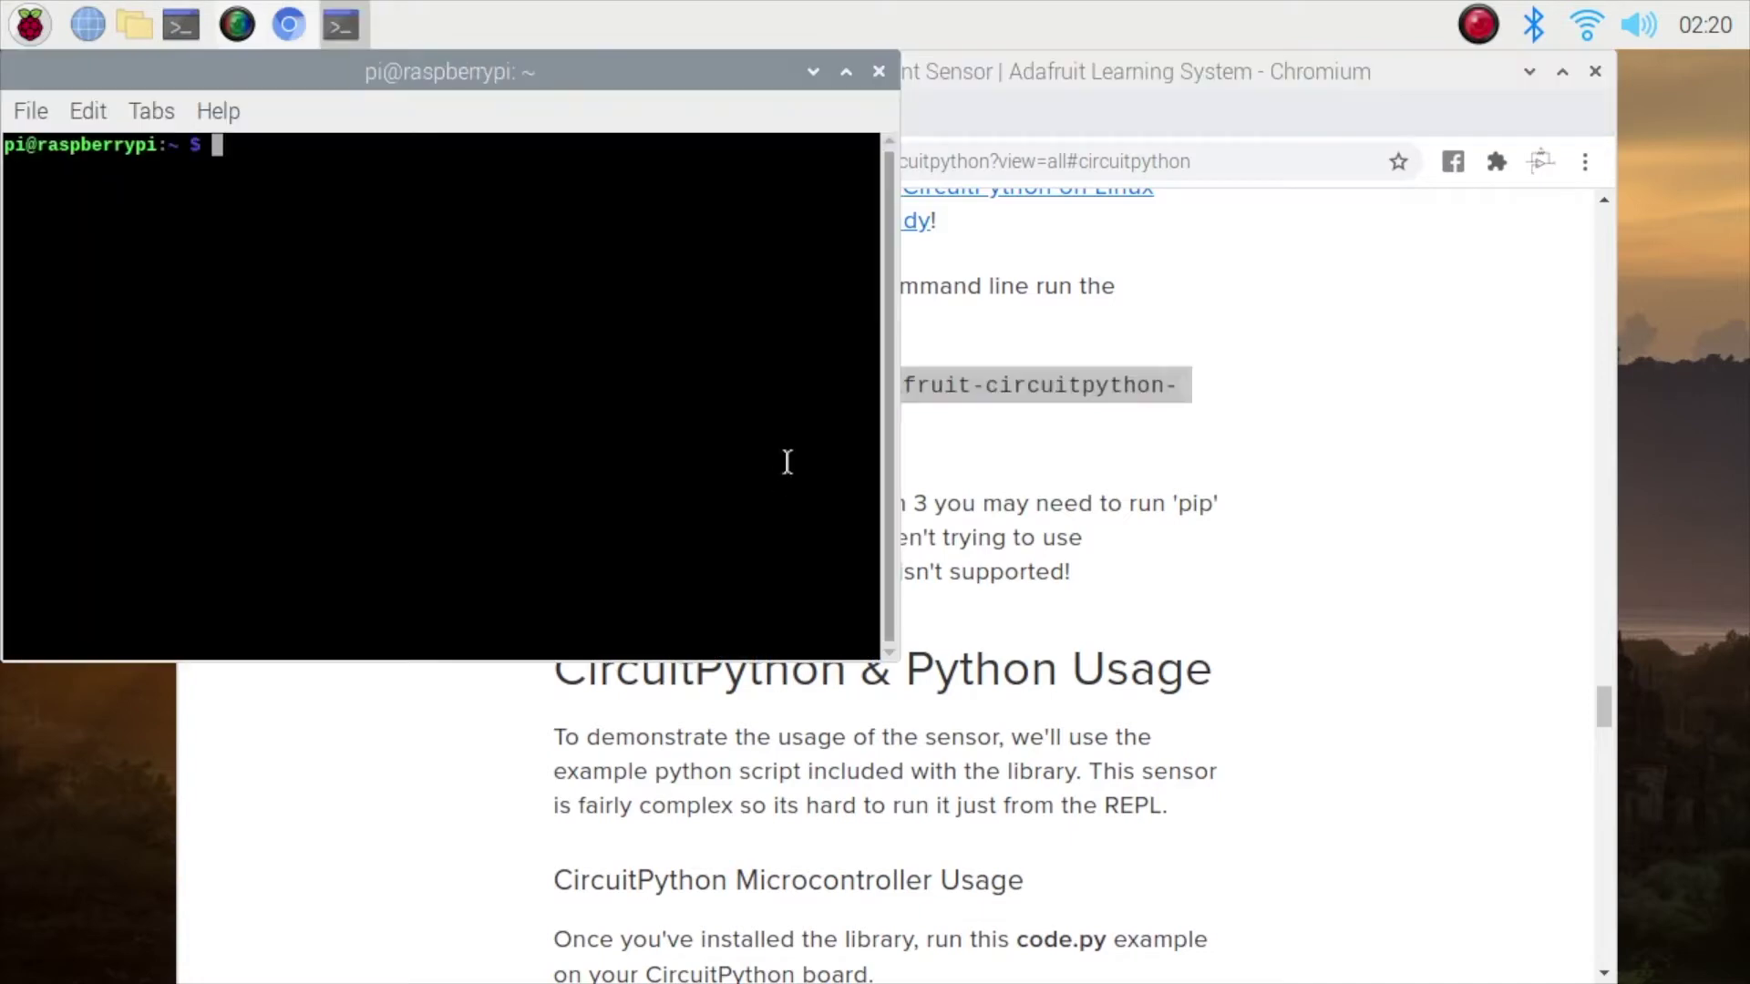
{"action": "right_click", "coordinate": [600, 307]}
{"action": "left_click", "coordinate": [649, 467]}
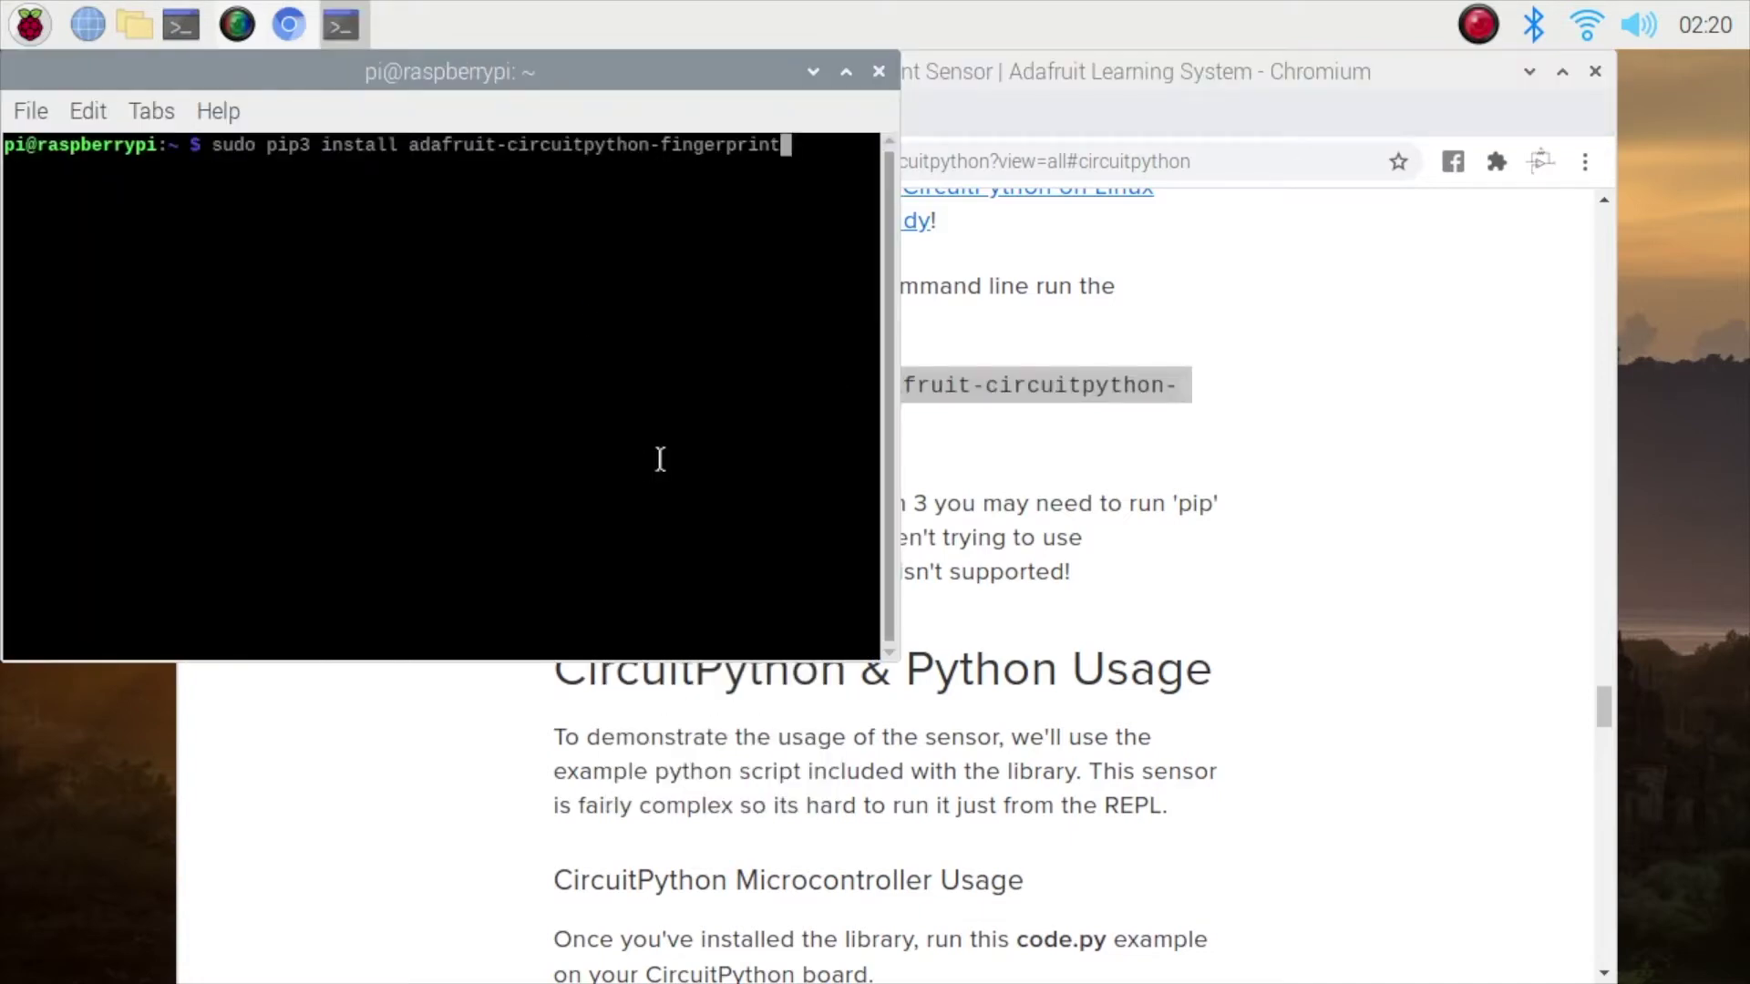
{"action": "key", "text": "Return"}
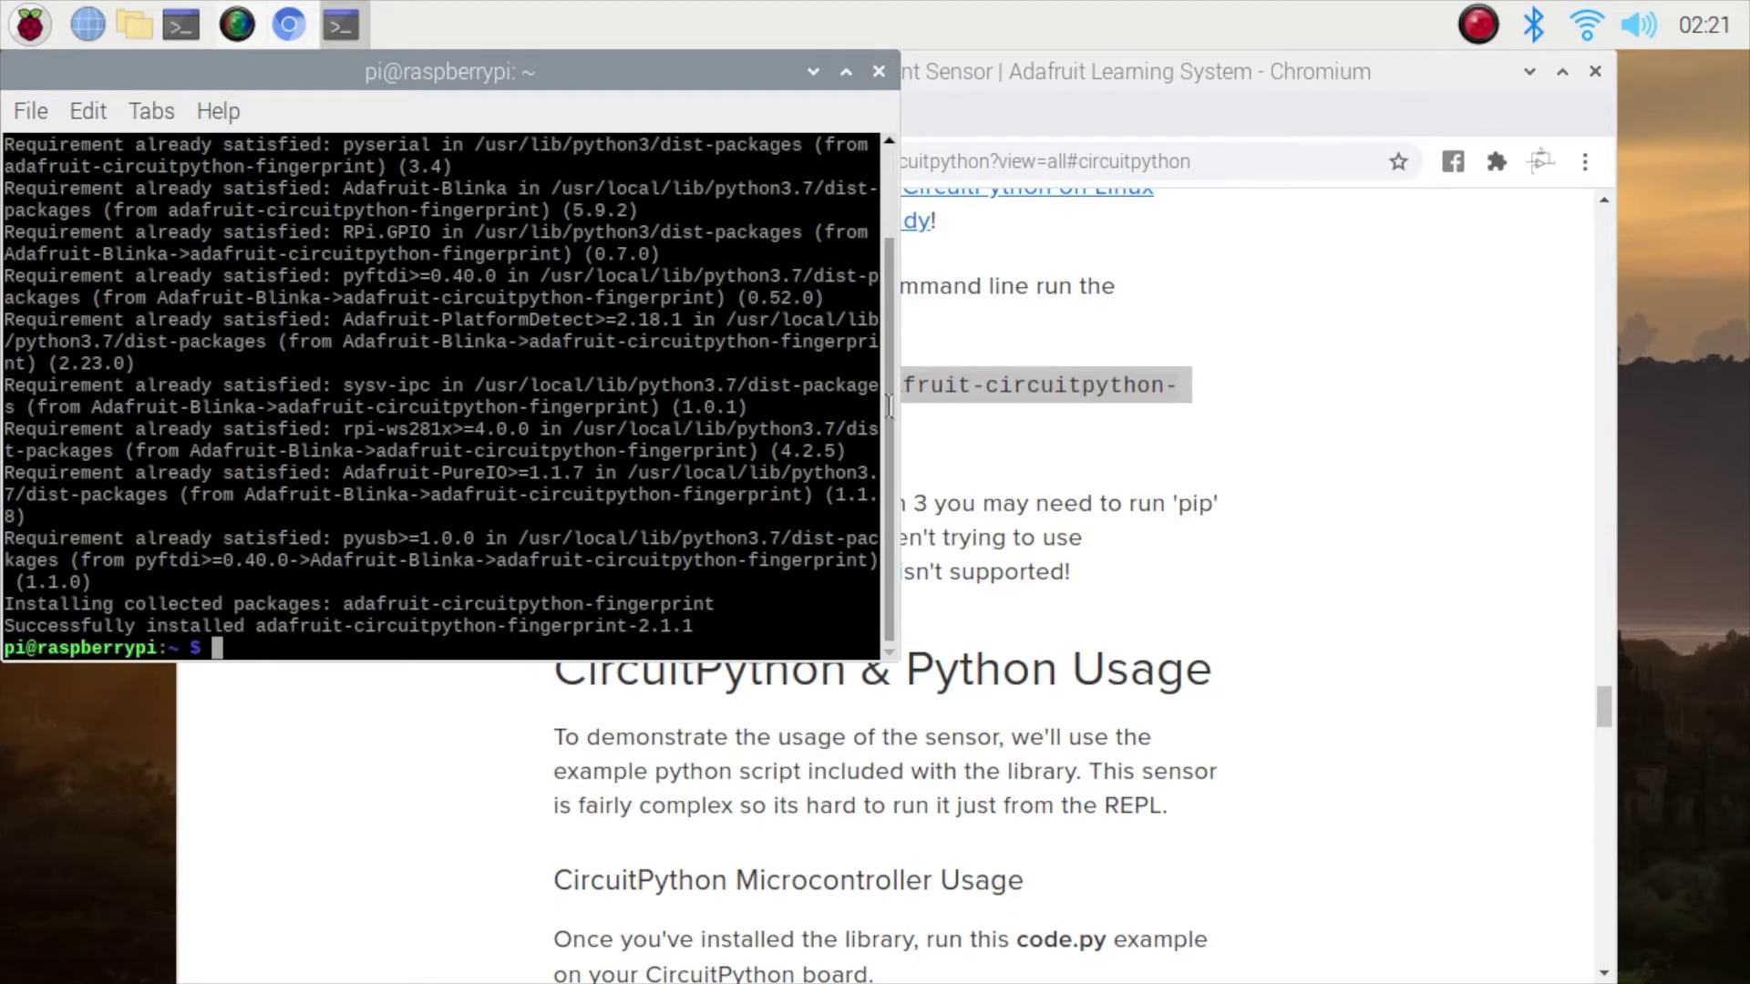
Return to the browser guide and copy the full fingerprint_simpletest.py example code.
{"action": "left_click", "coordinate": [1319, 507]}
{"action": "scroll", "coordinate": [1113, 558], "scroll_direction": "down", "scroll_amount": 13}
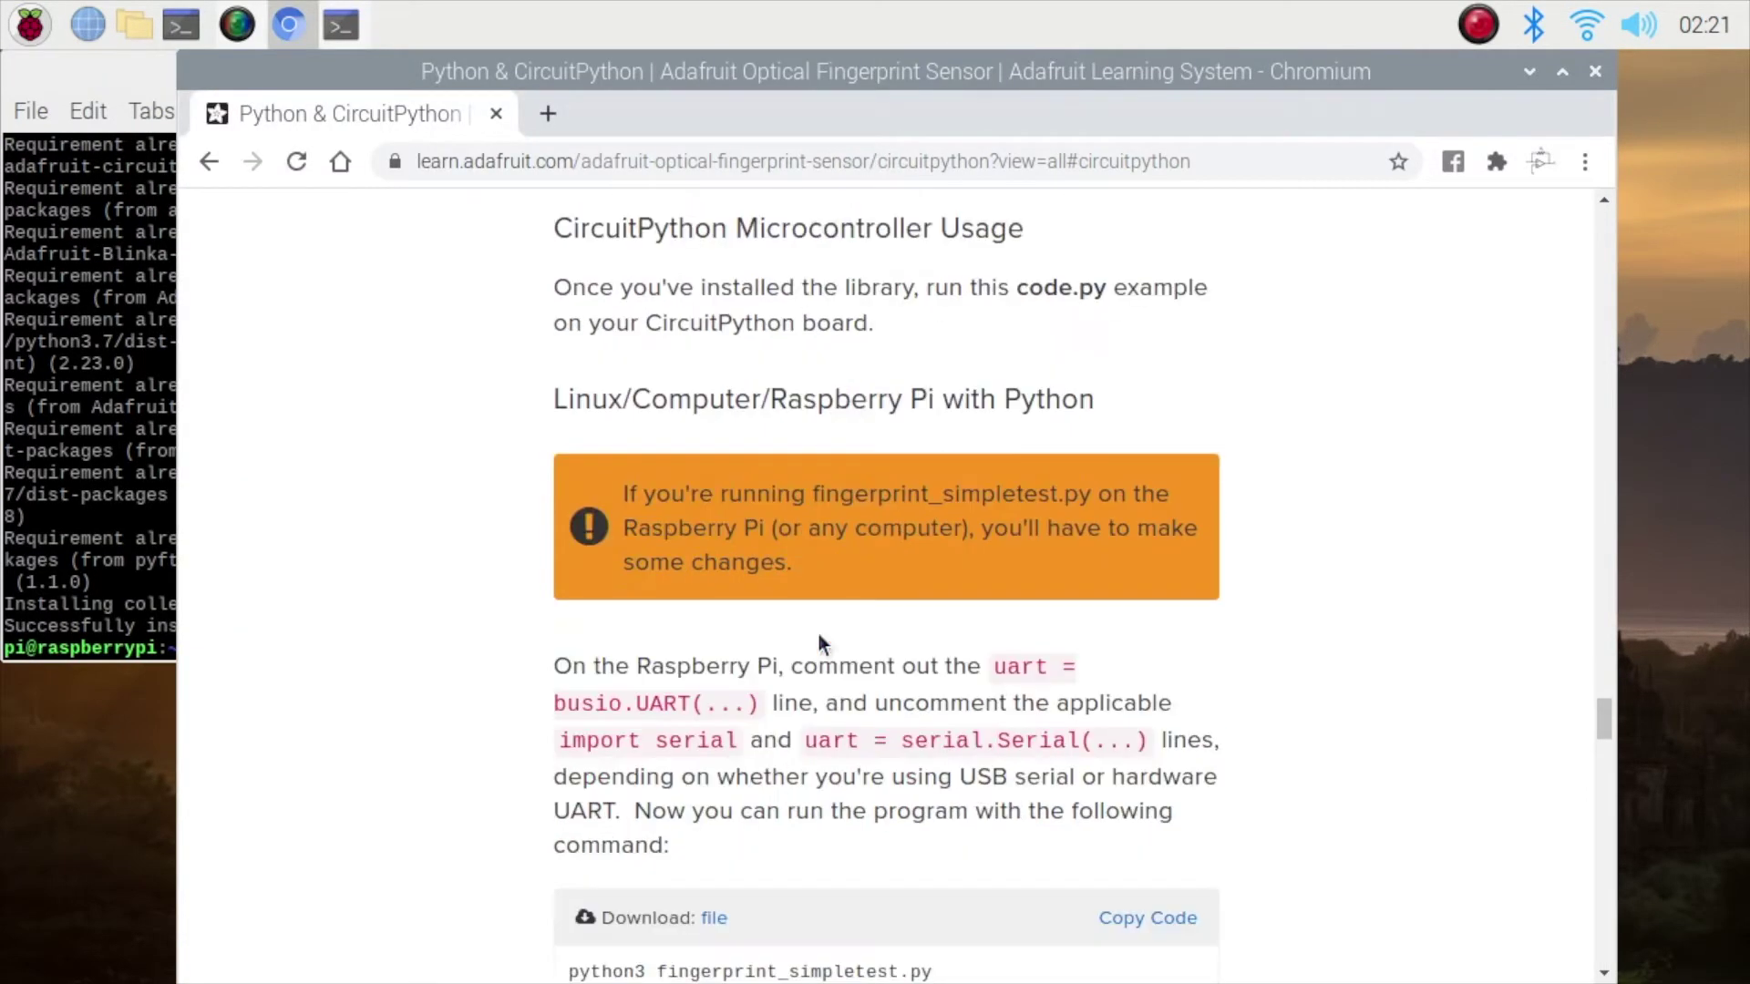
{"action": "scroll", "coordinate": [823, 623], "scroll_direction": "down", "scroll_amount": 3}
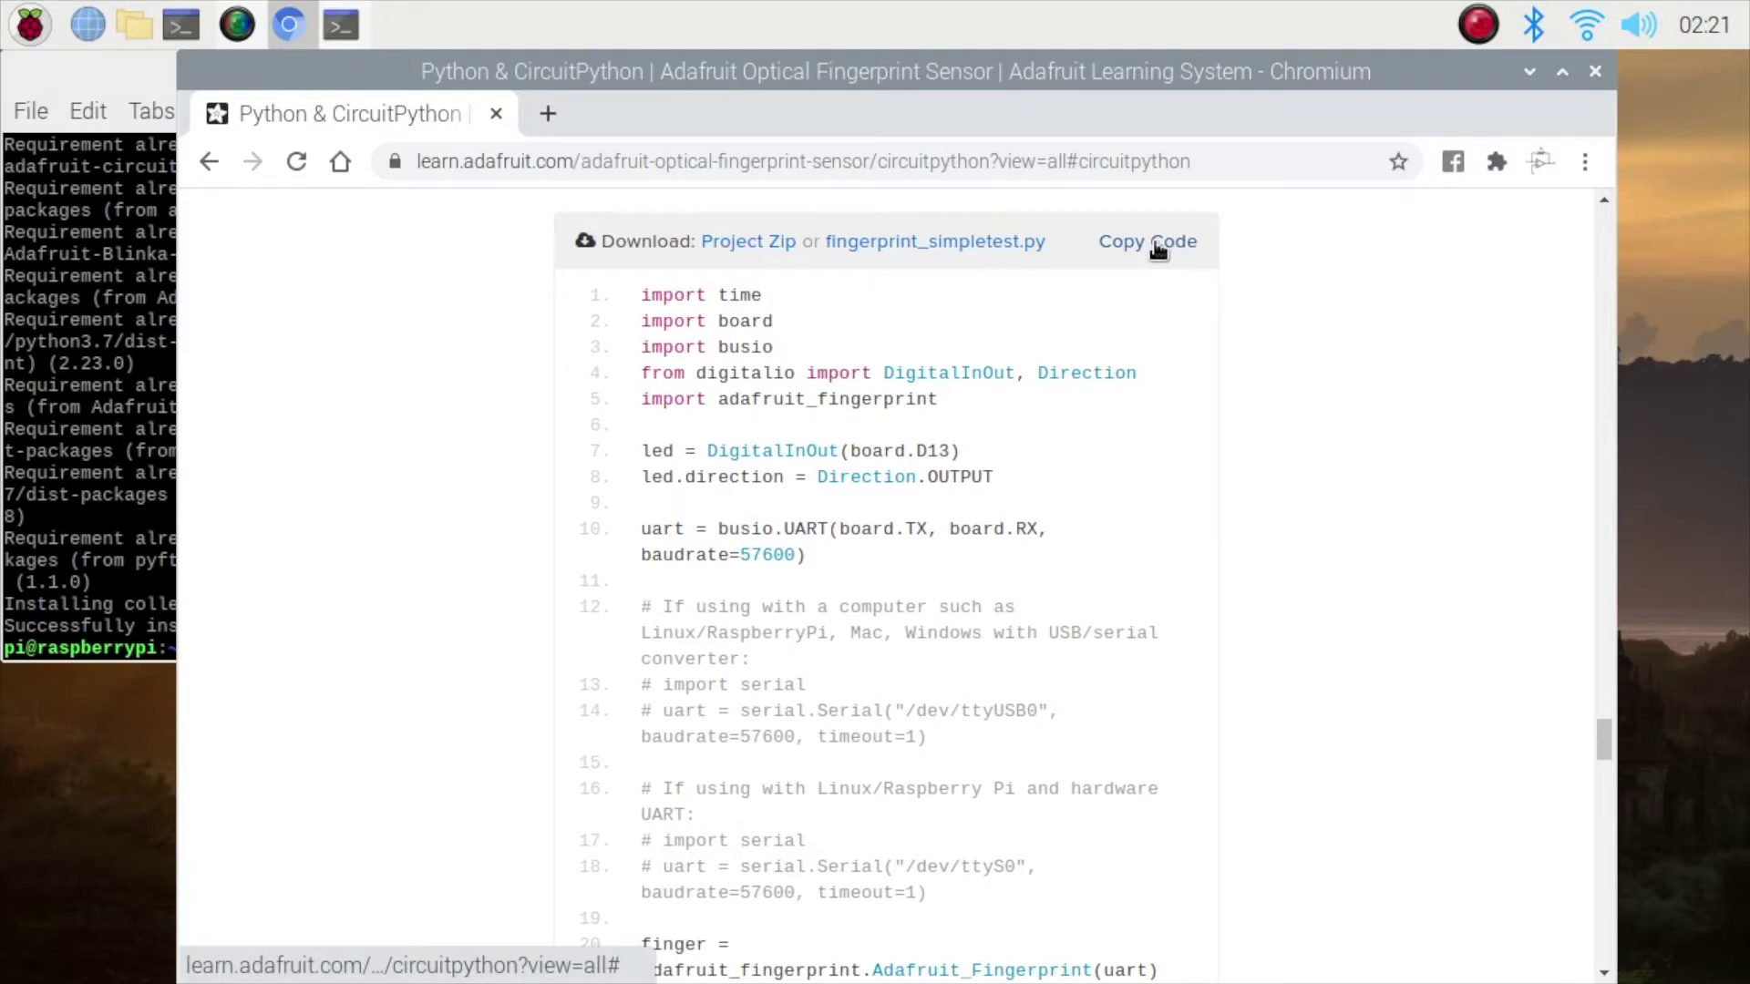
{"action": "left_click", "coordinate": [1158, 249]}
Launch Thonny Python IDE and minimize the browser and terminal windows.
{"action": "left_click", "coordinate": [30, 24]}
{"action": "mouse_move", "coordinate": [36, 57]}
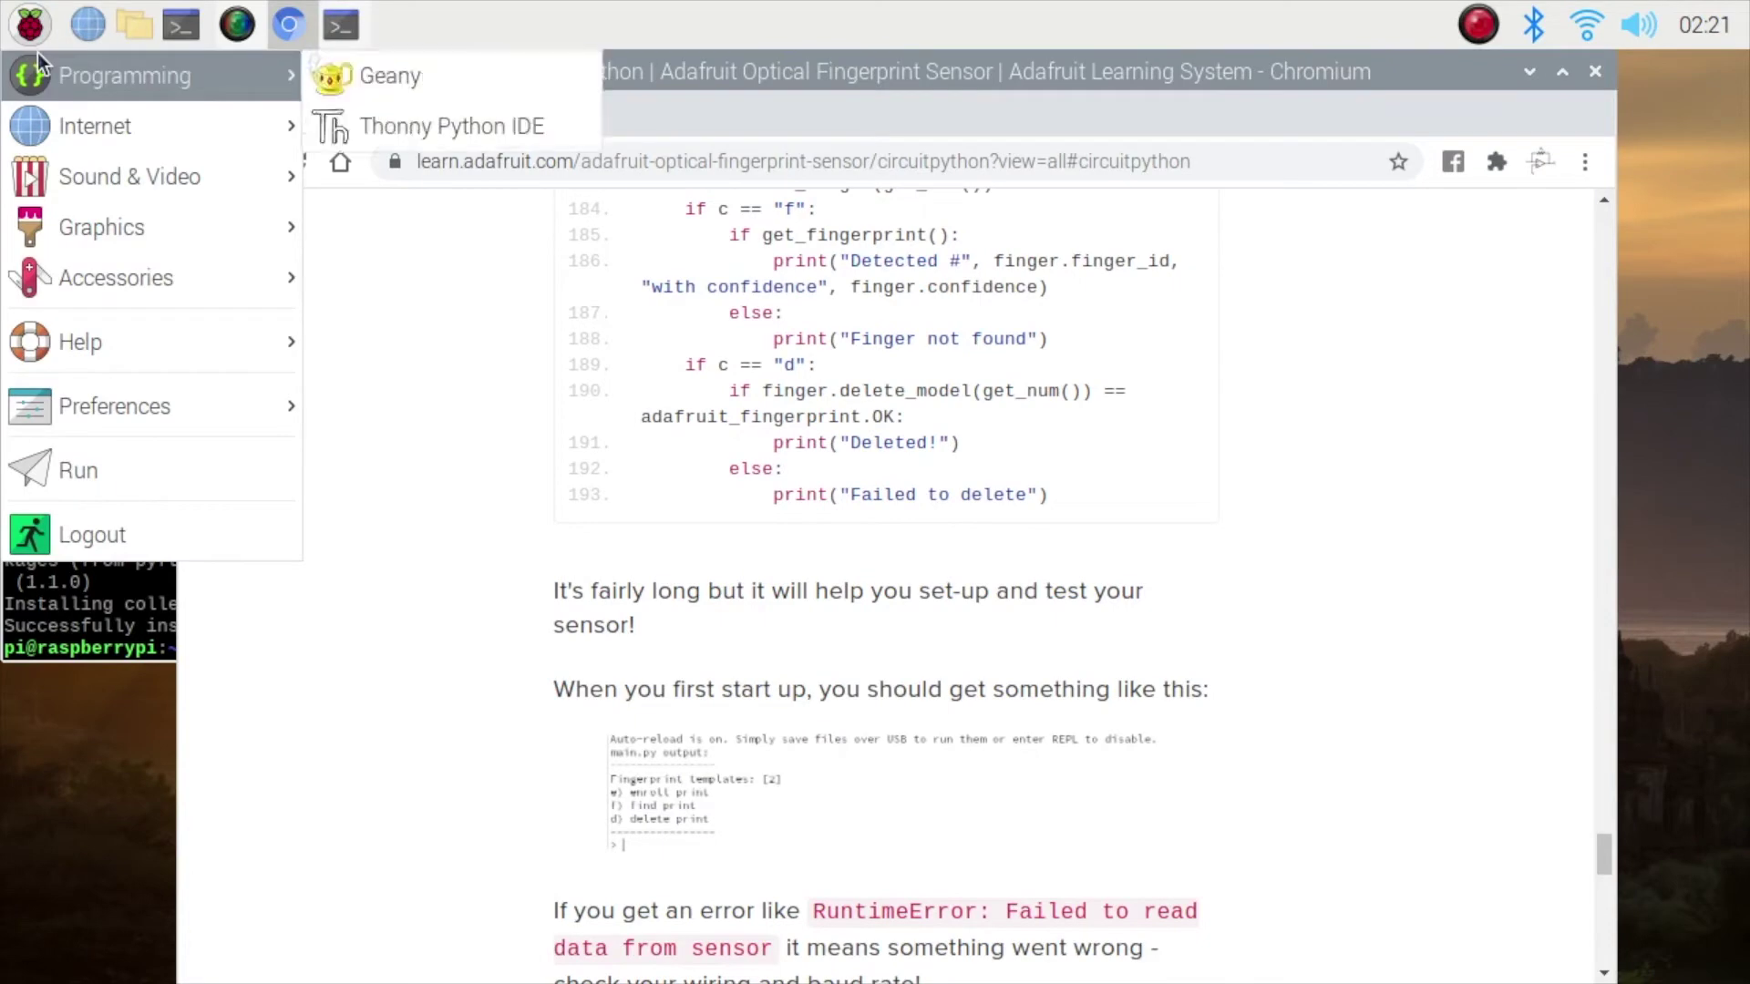
{"action": "left_click", "coordinate": [463, 118]}
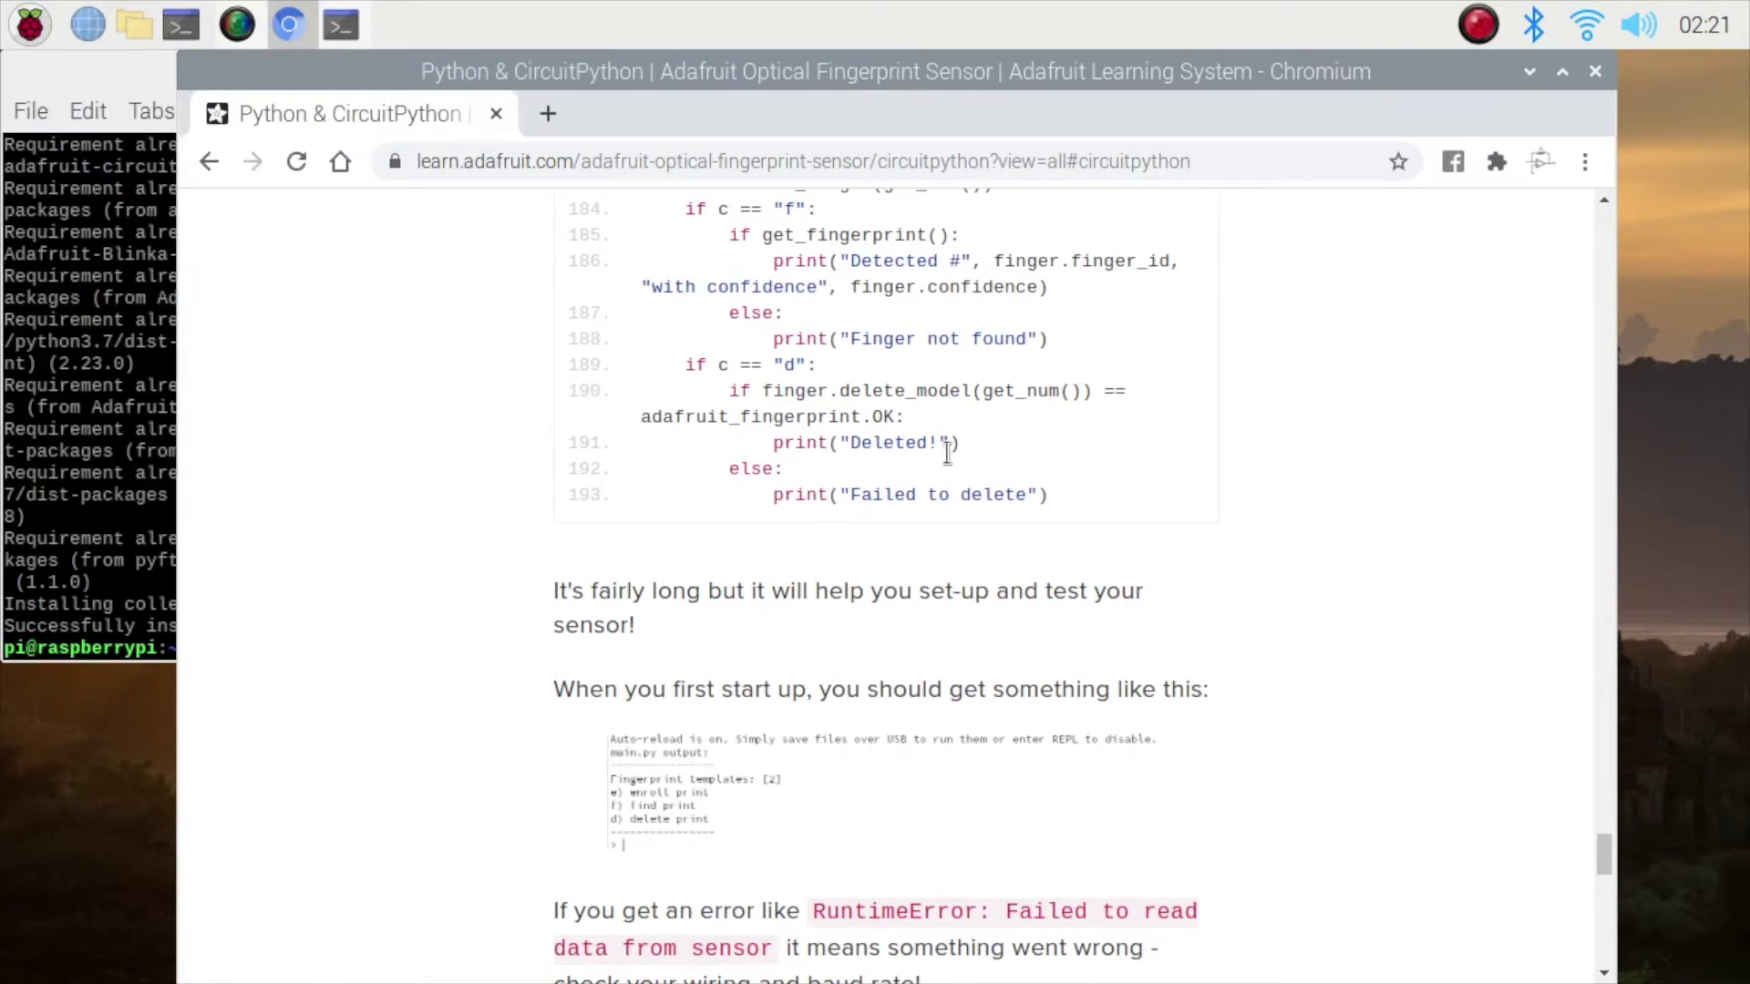
{"action": "left_click", "coordinate": [1534, 82]}
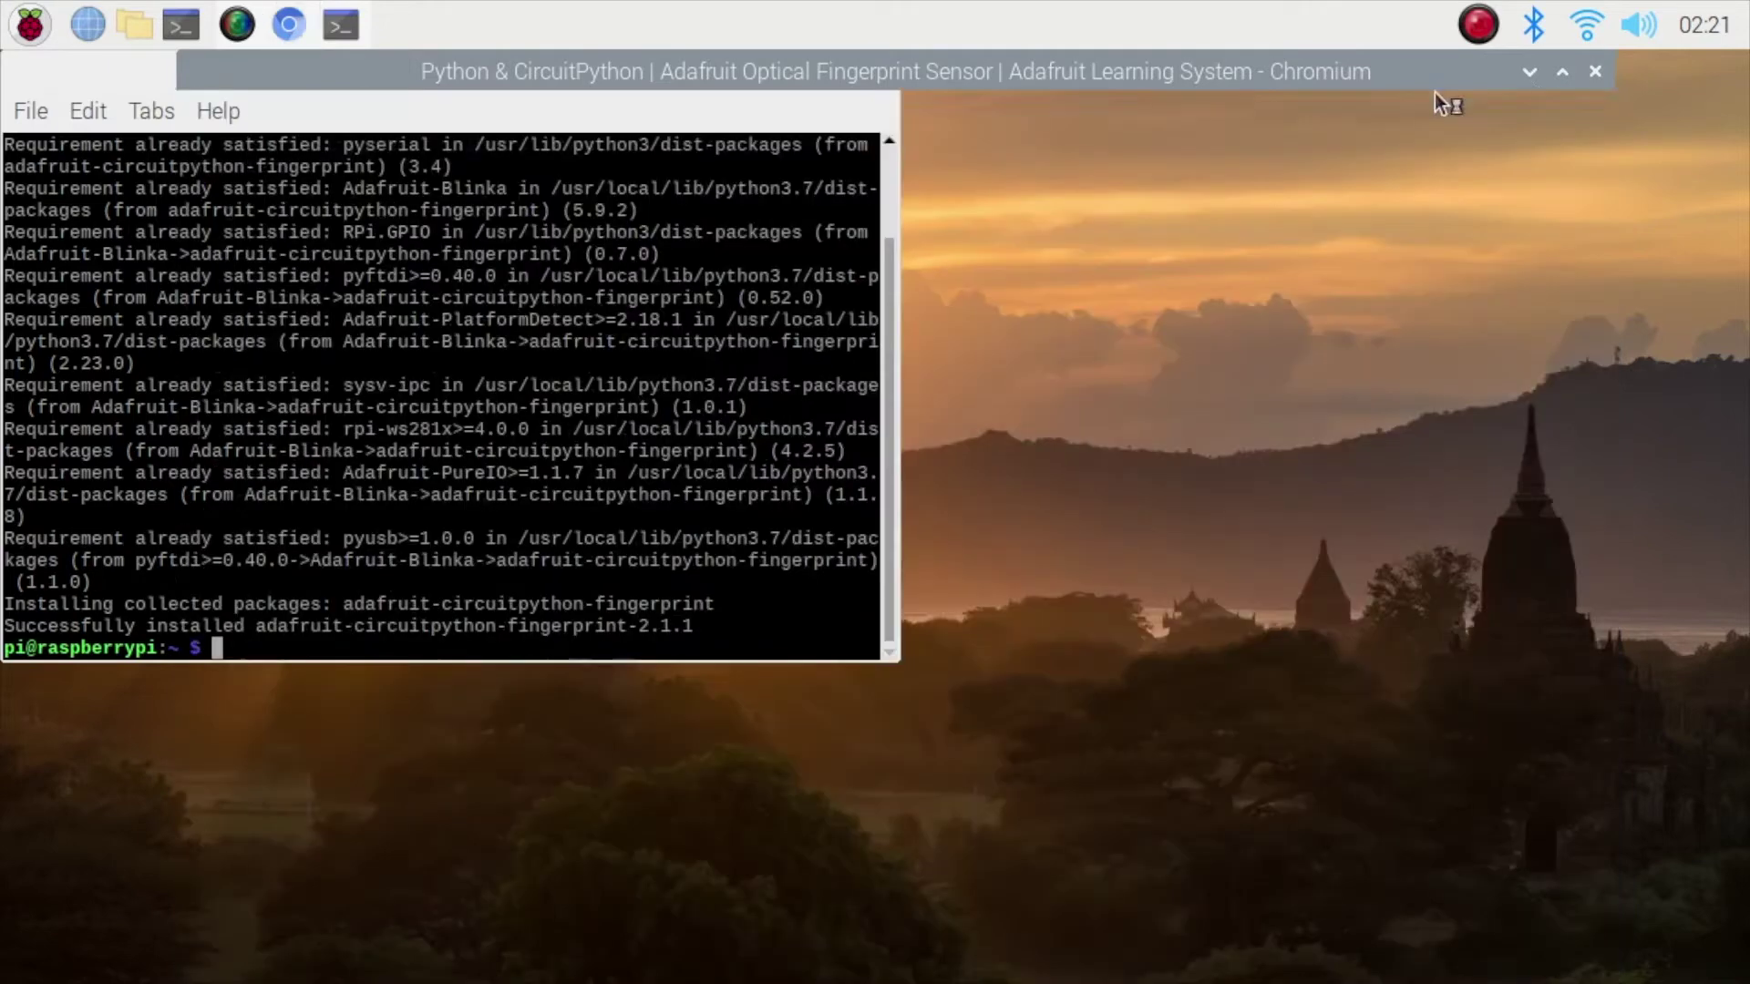
{"action": "left_click", "coordinate": [818, 79]}
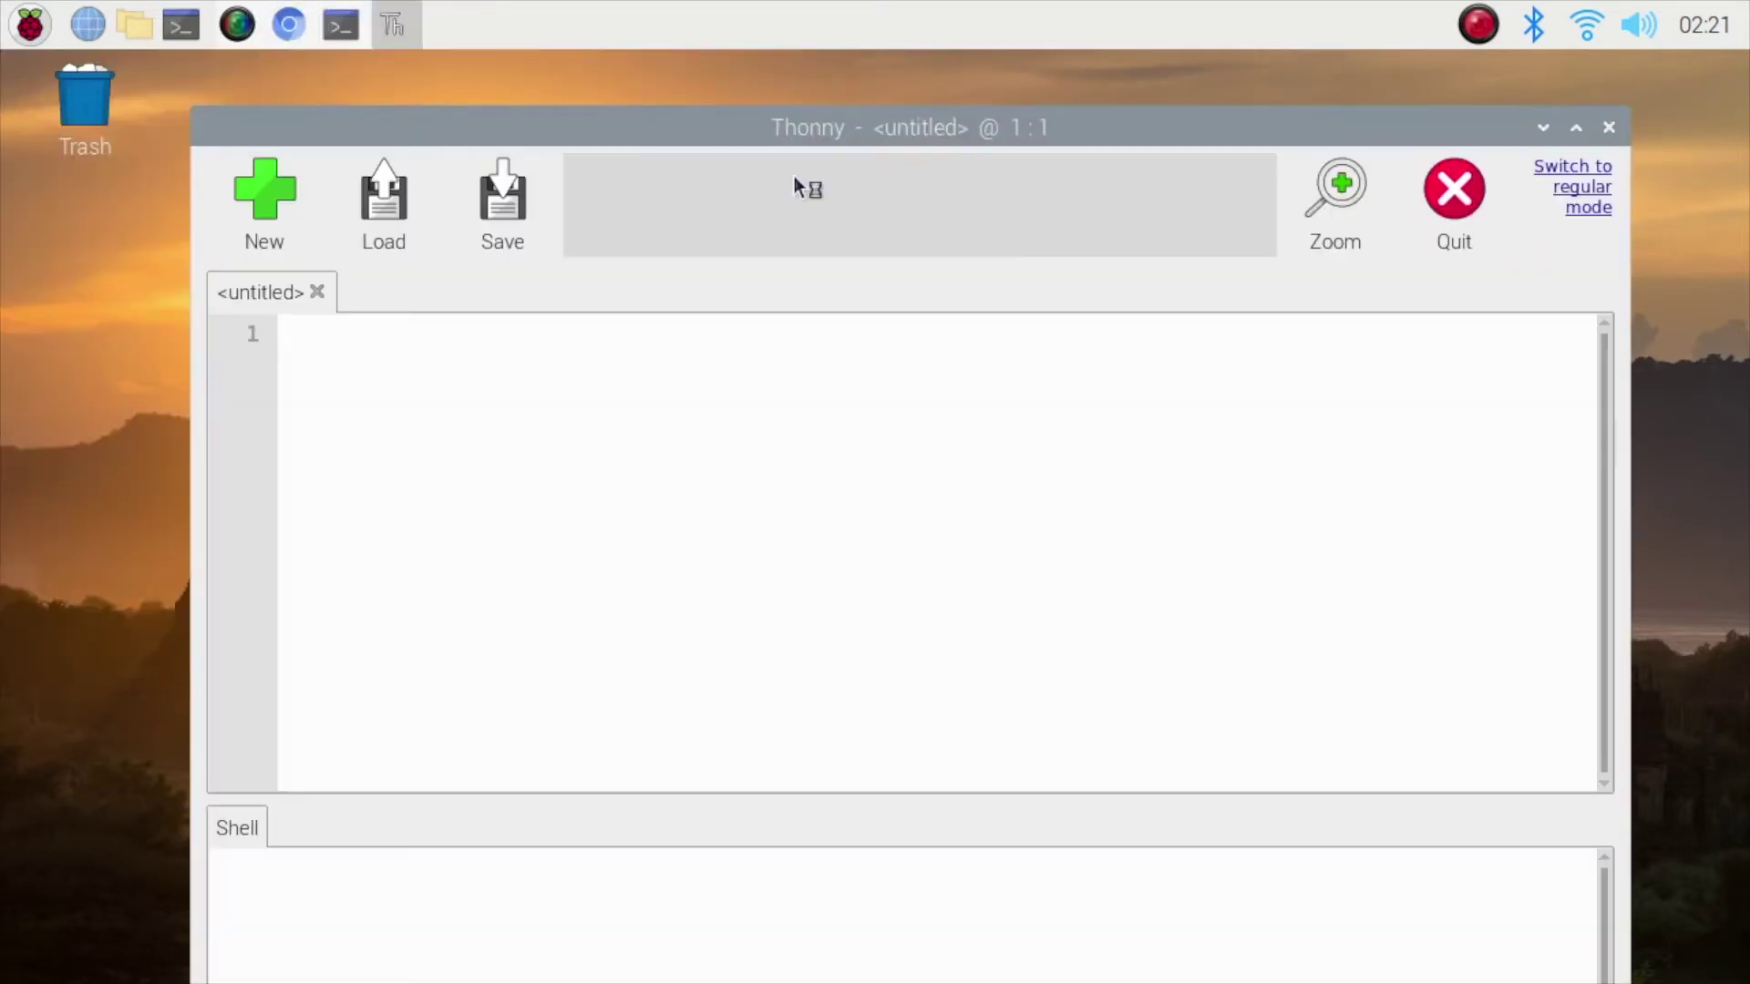
Paste the copied fingerprint example code into the untitled script.
{"action": "right_click", "coordinate": [658, 431]}
{"action": "left_click", "coordinate": [717, 500]}
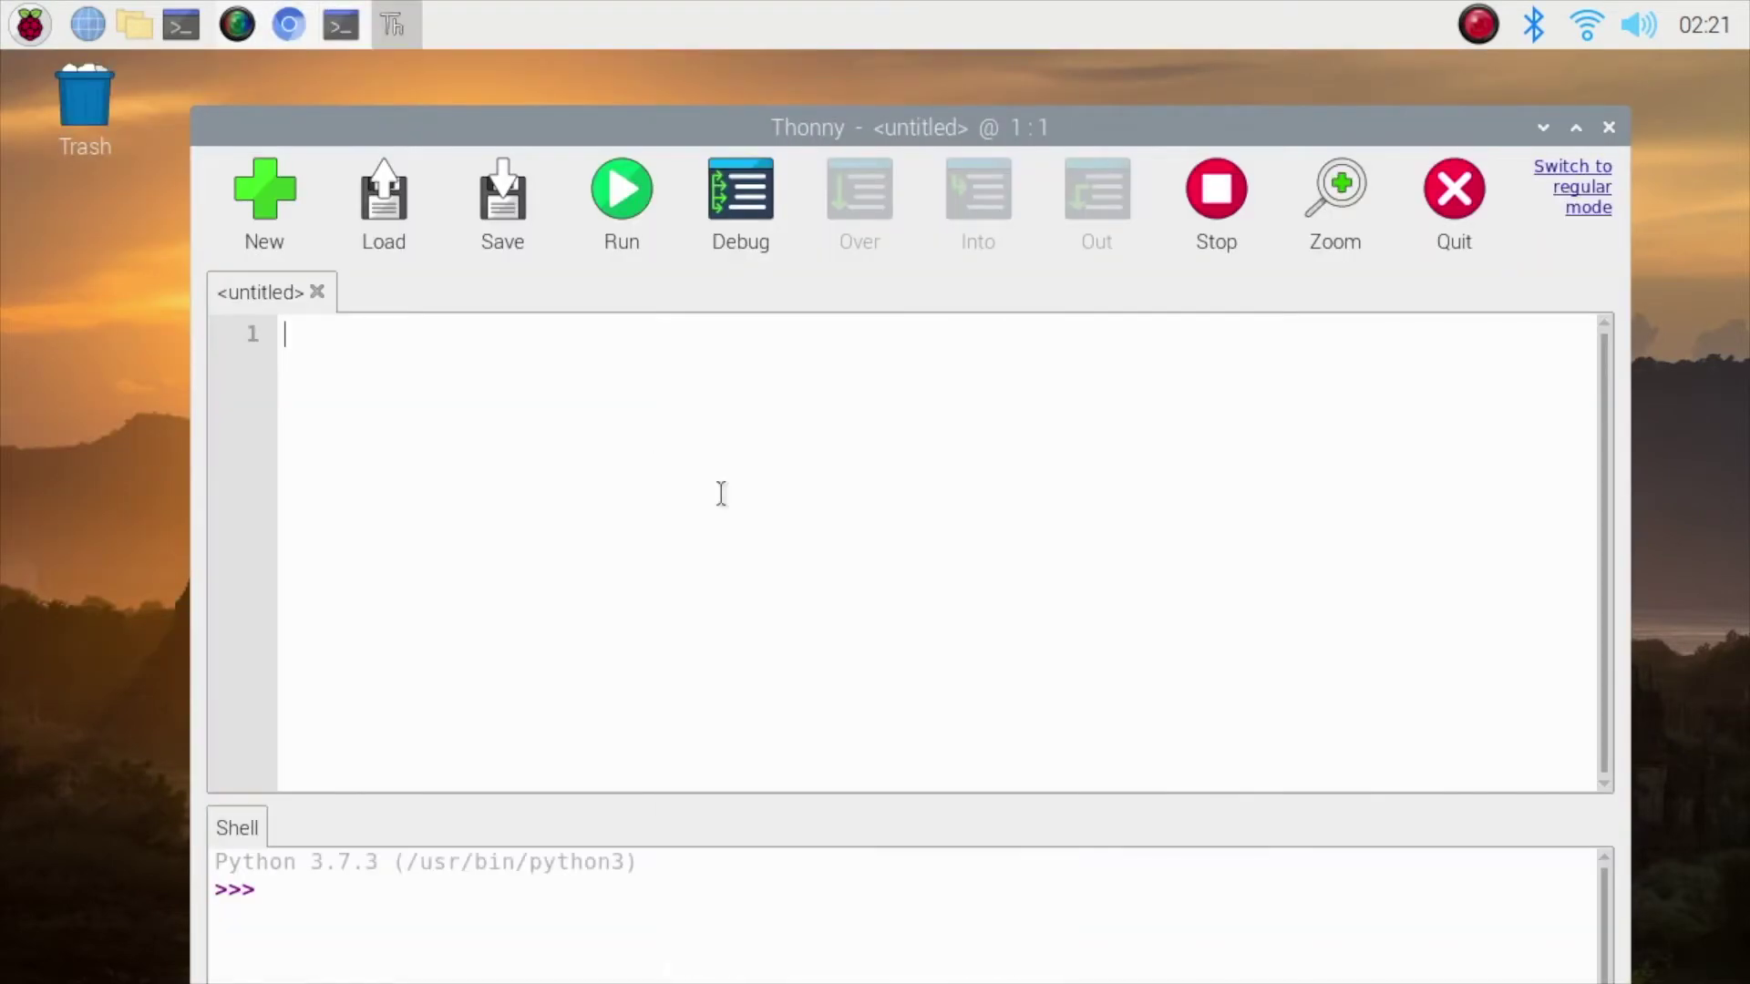
{"action": "scroll", "coordinate": [524, 519], "scroll_direction": "down", "scroll_amount": 1}
{"action": "scroll", "coordinate": [523, 507], "scroll_direction": "up", "scroll_amount": 1}
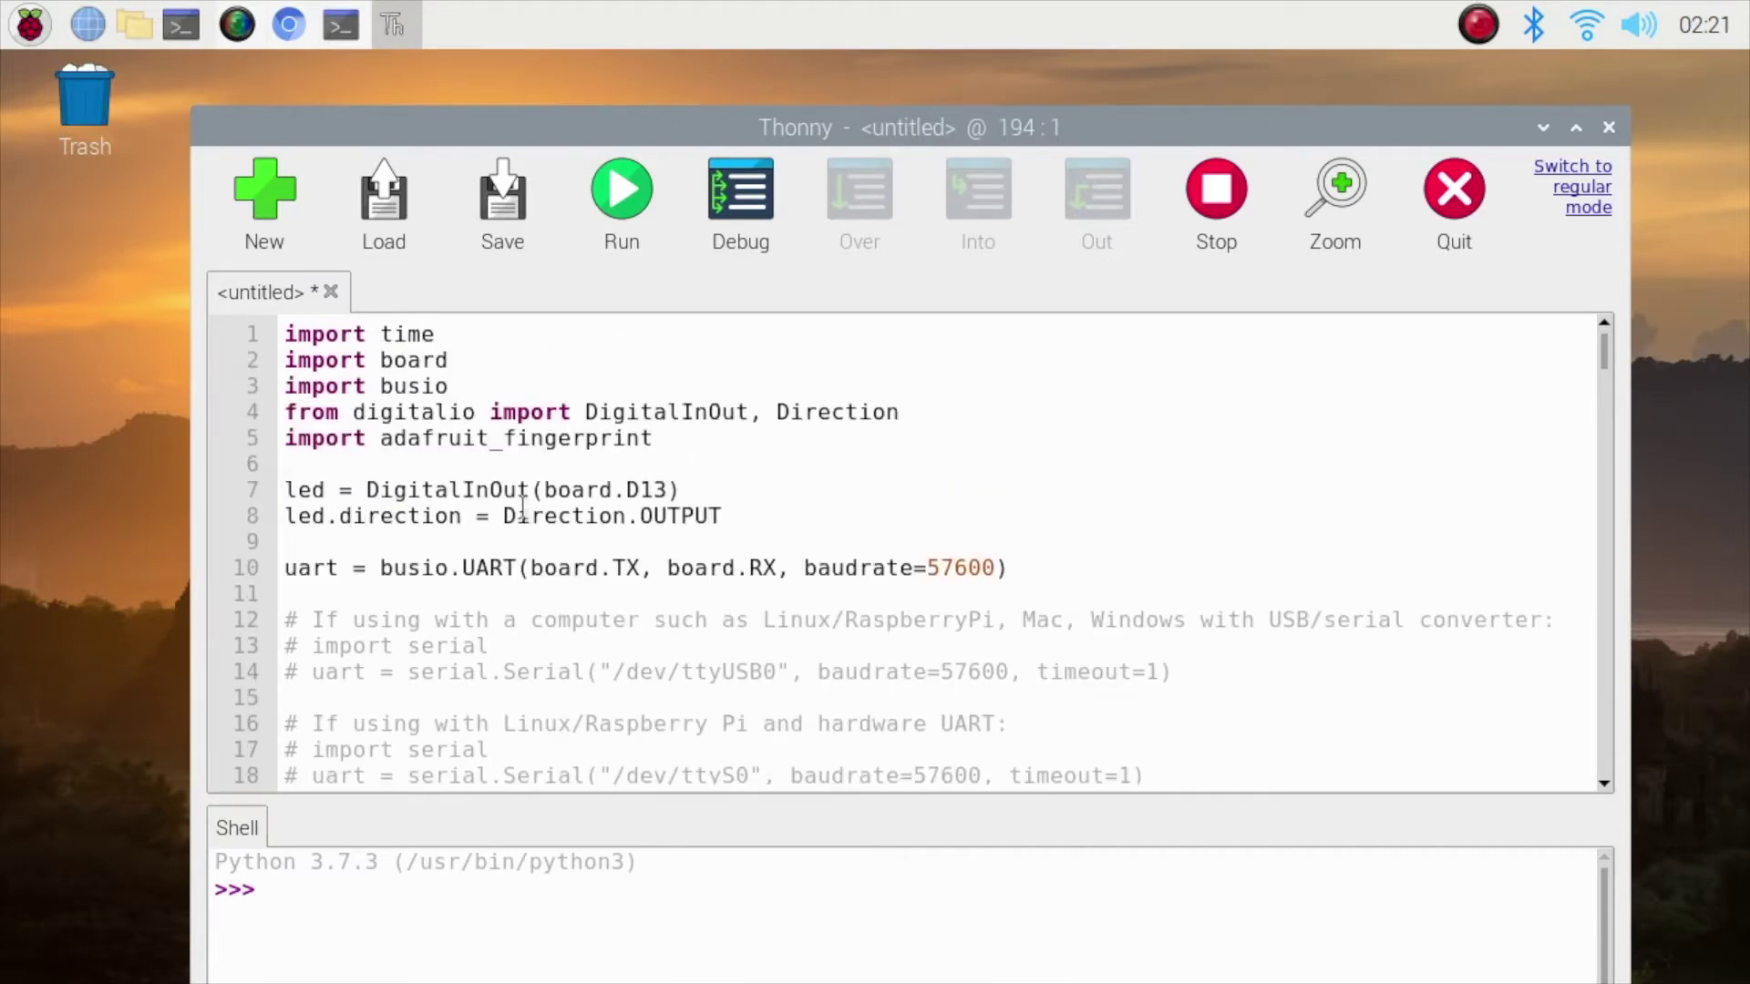
Comment out the "import busio" line and the "uart = busio.UART(...)" line with a # at the start of each.
{"action": "left_click", "coordinate": [288, 395]}
{"action": "type", "text": "#"}
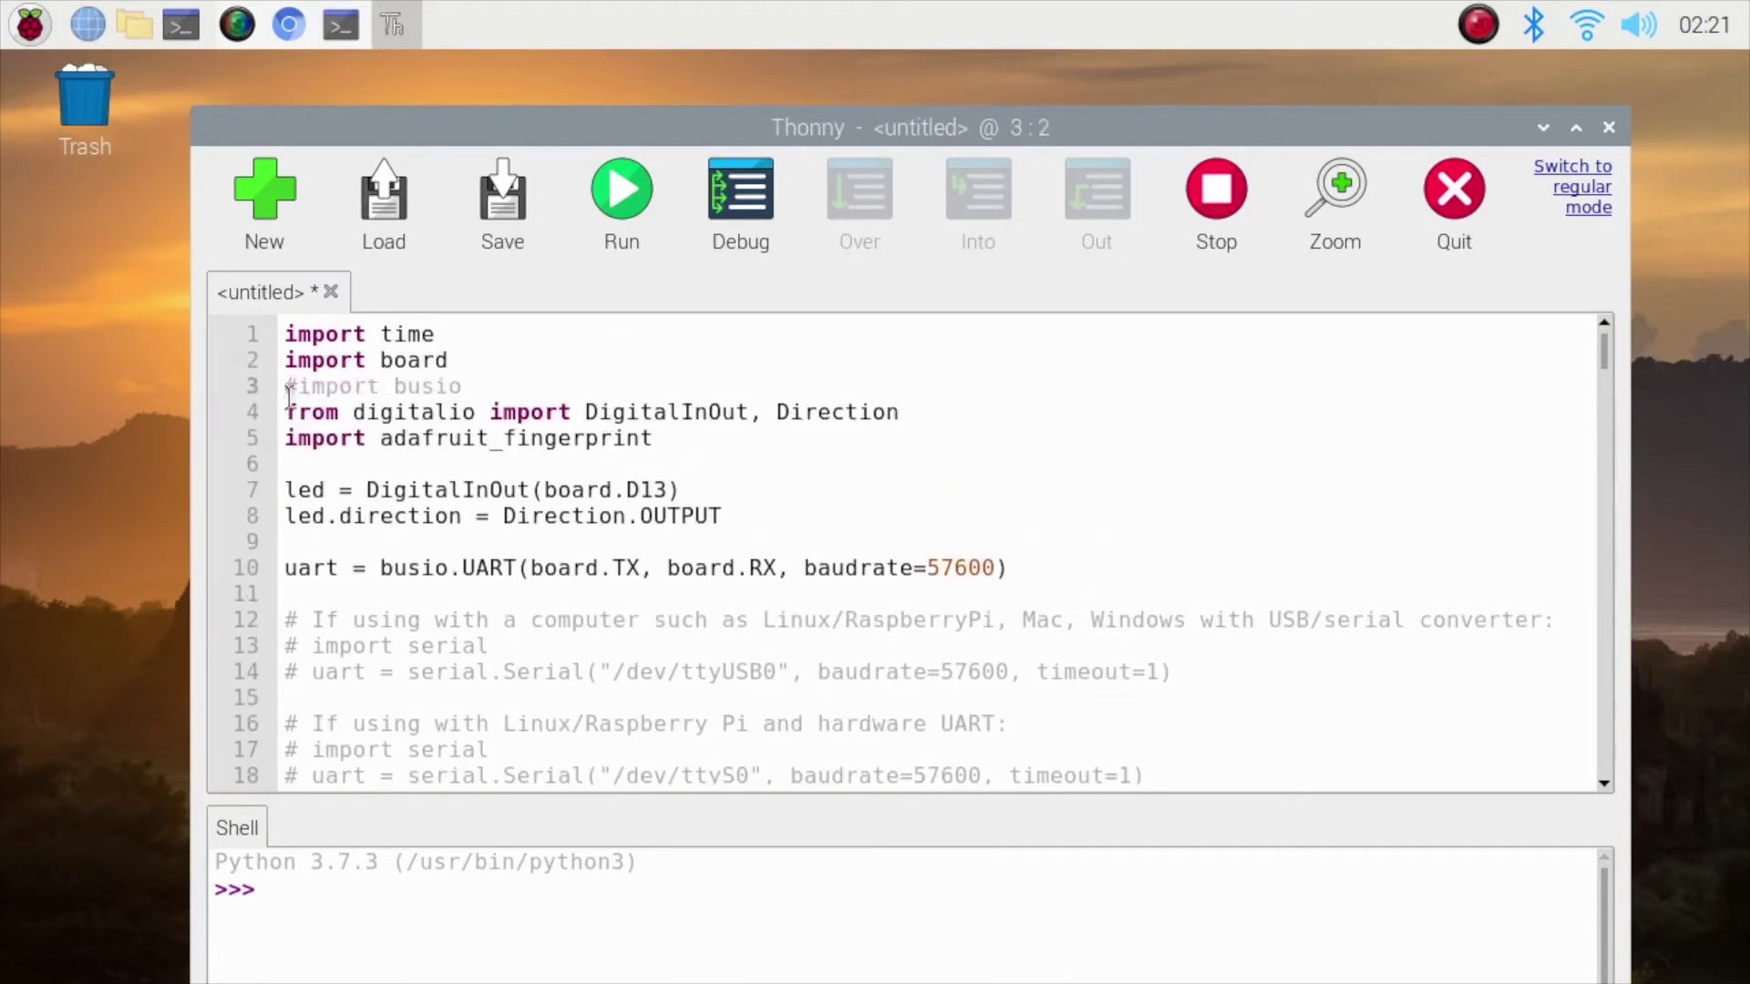
{"action": "scroll", "coordinate": [449, 453], "scroll_direction": "down", "scroll_amount": 2}
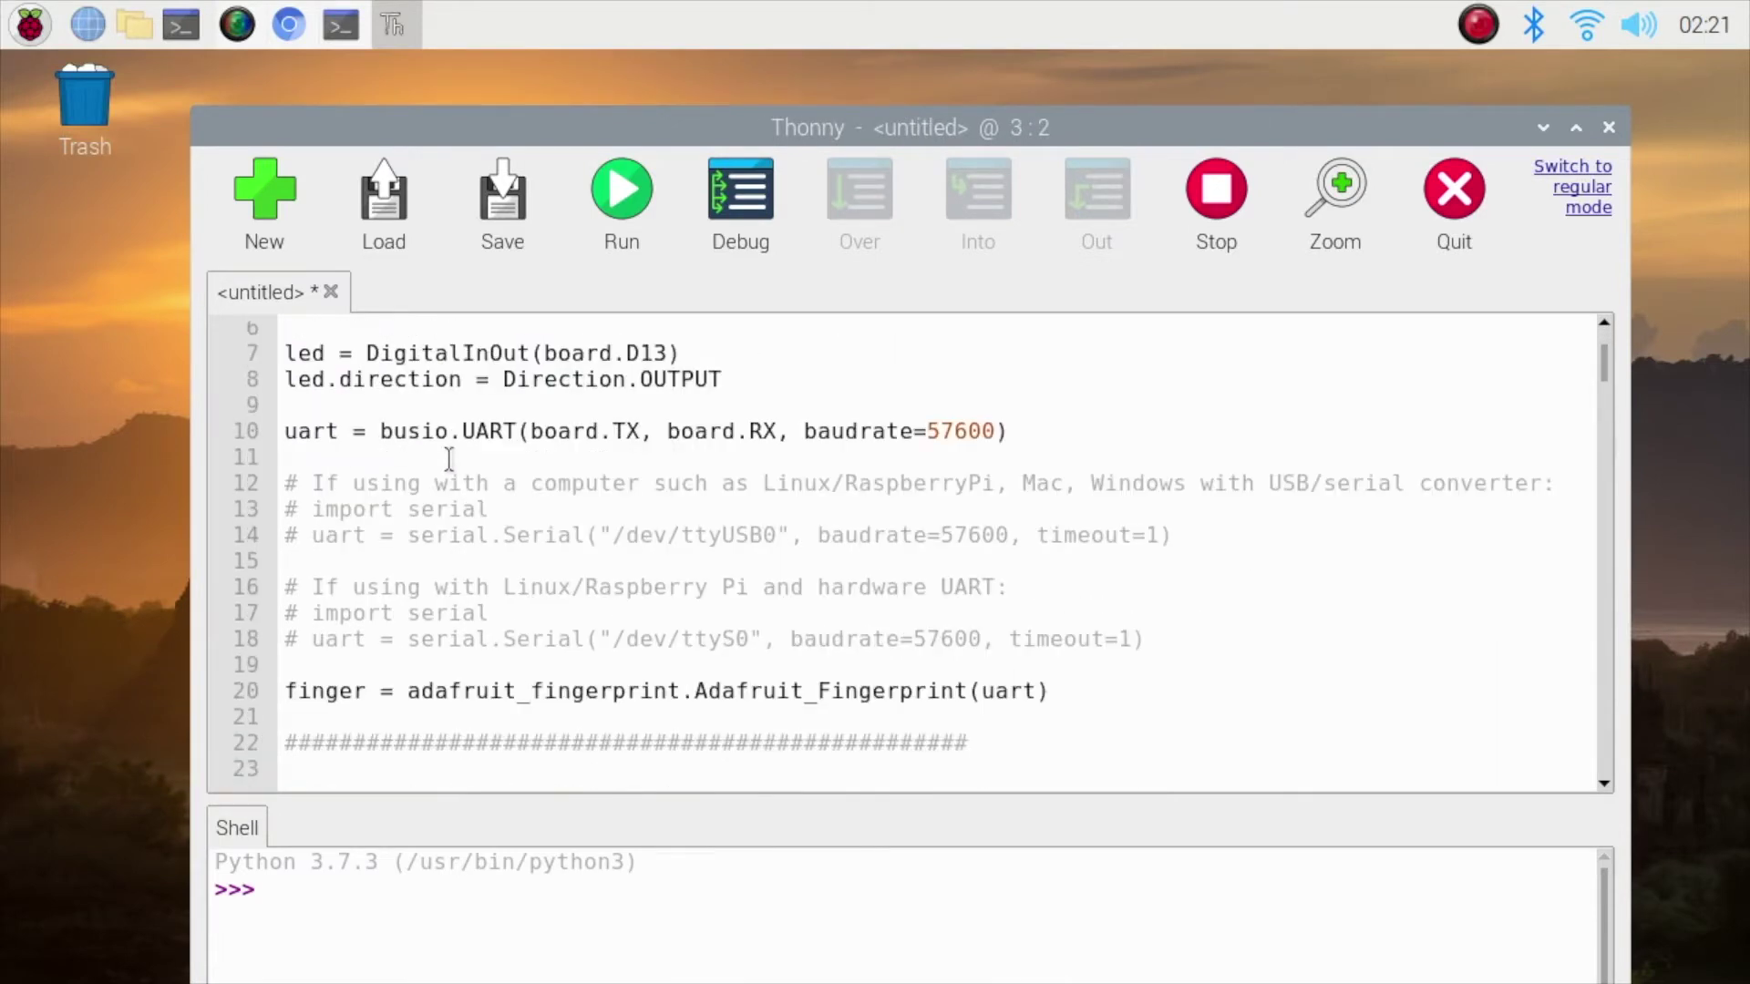
{"action": "left_click", "coordinate": [285, 434]}
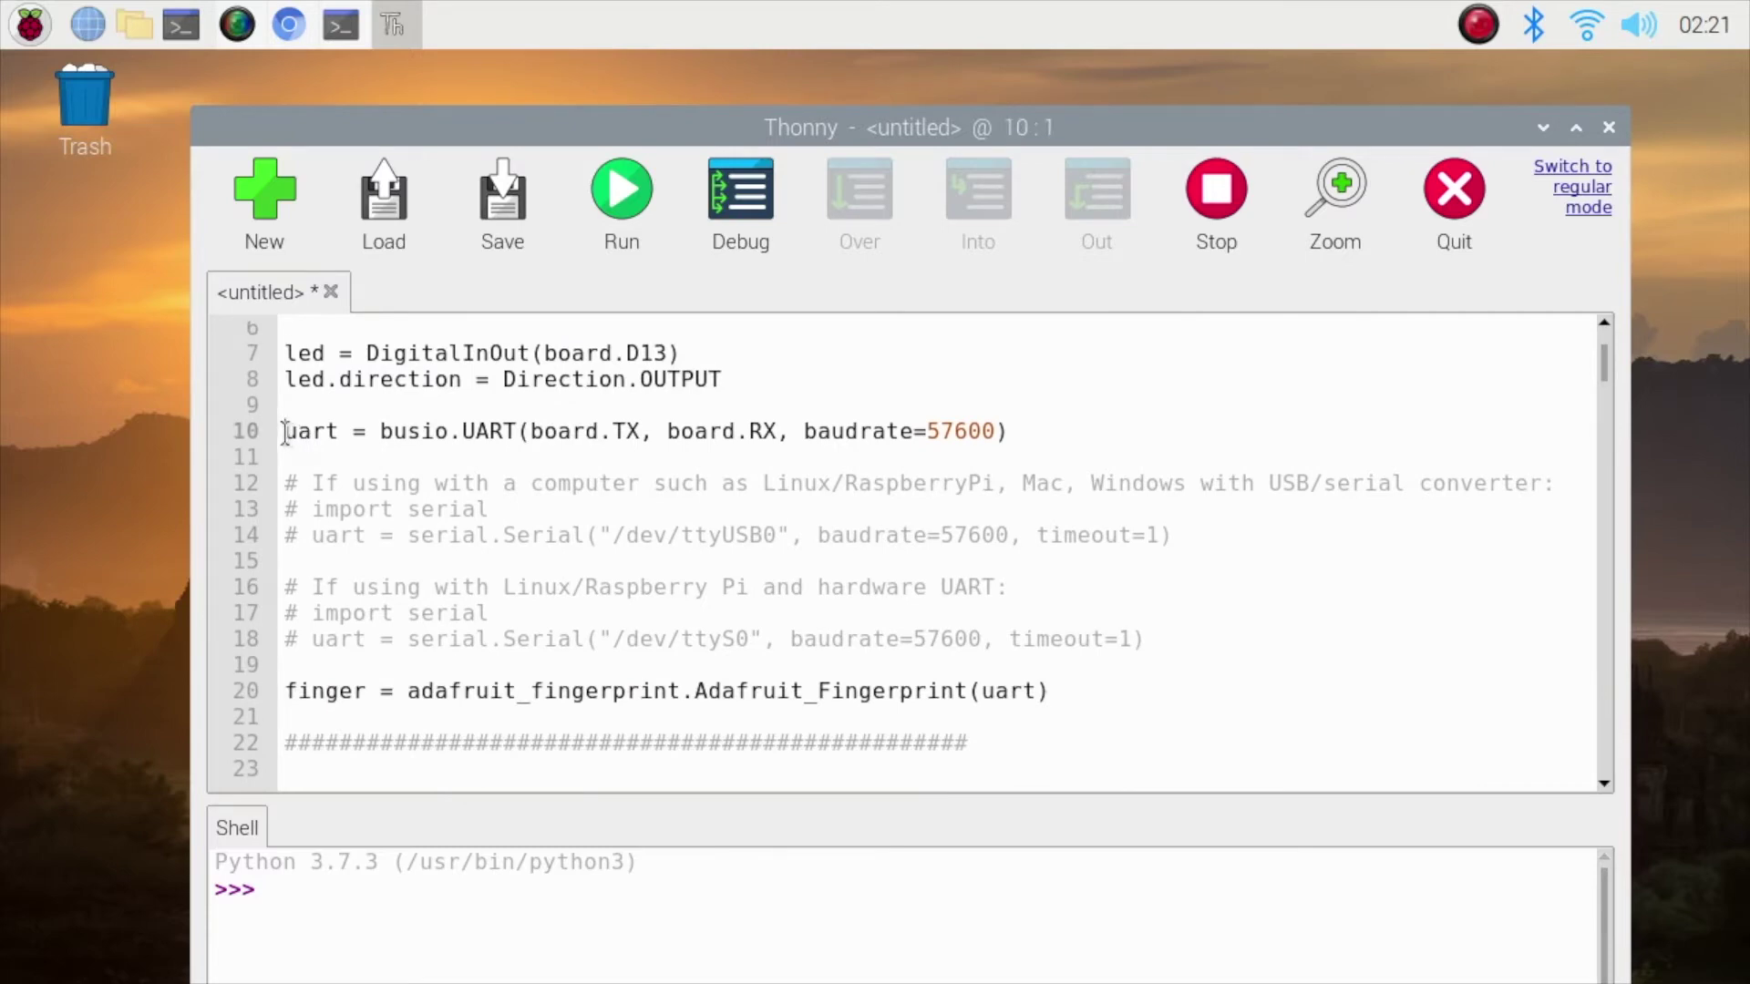
{"action": "type", "text": "#"}
{"action": "scroll", "coordinate": [375, 499], "scroll_direction": "up", "scroll_amount": 2}
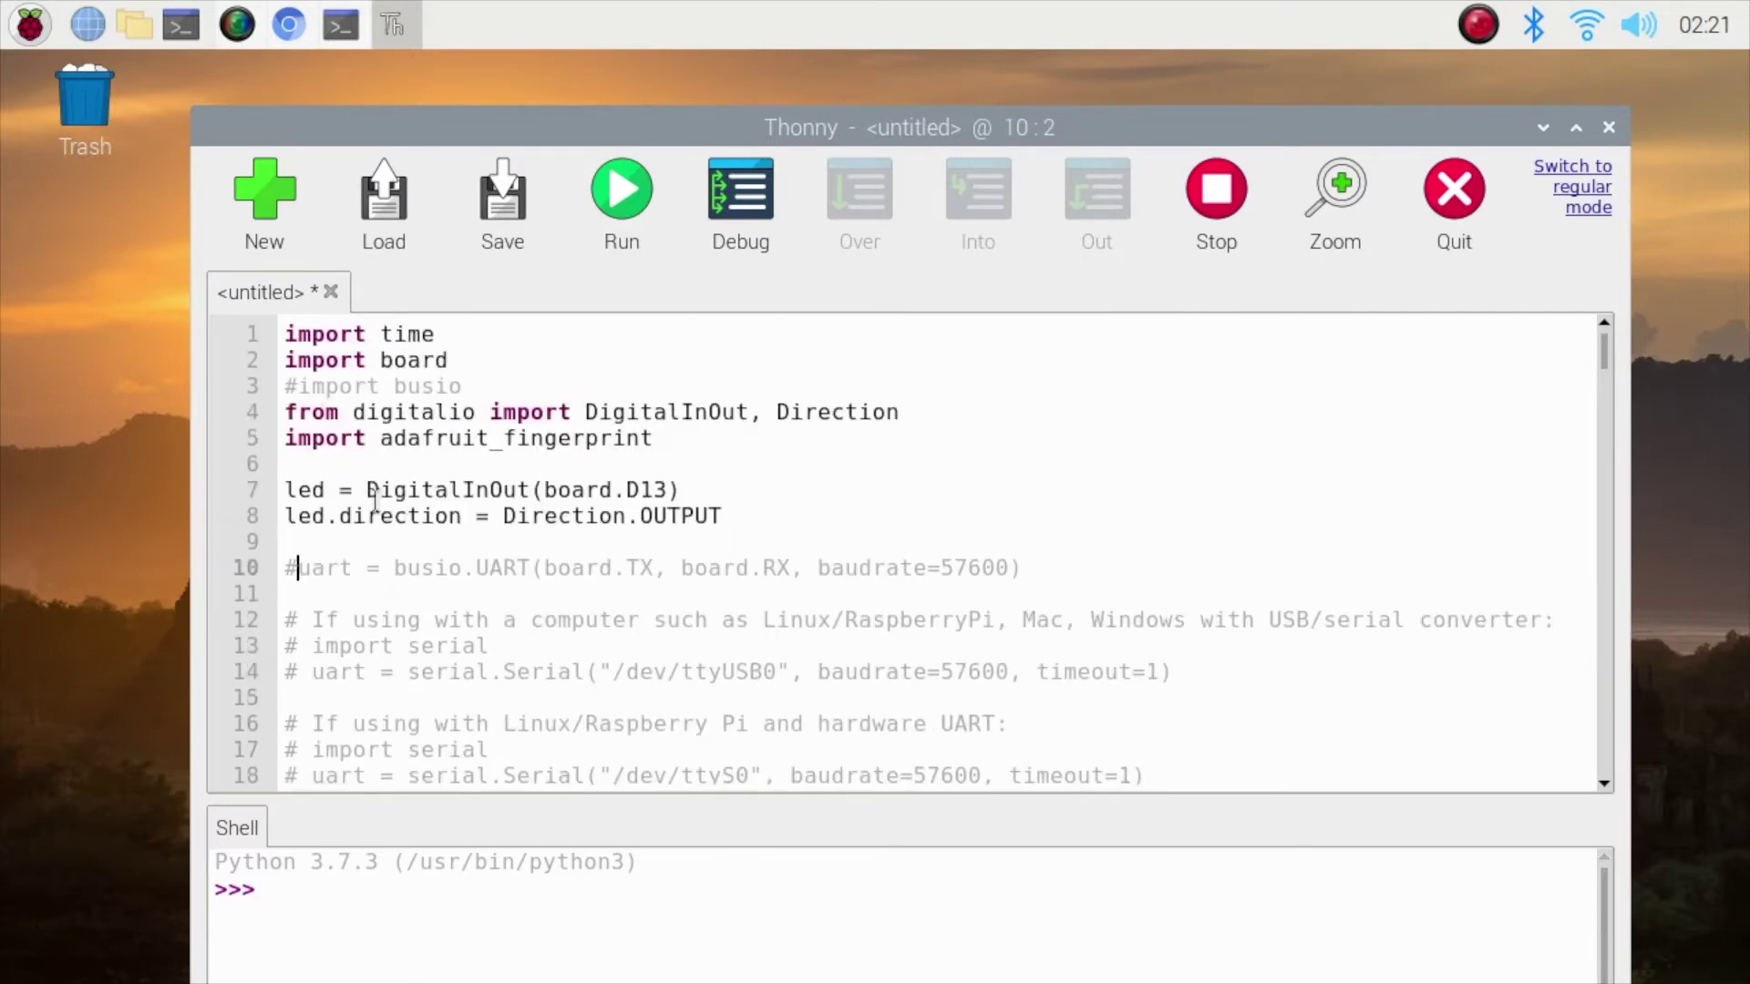
{"action": "scroll", "coordinate": [374, 499], "scroll_direction": "down", "scroll_amount": 2}
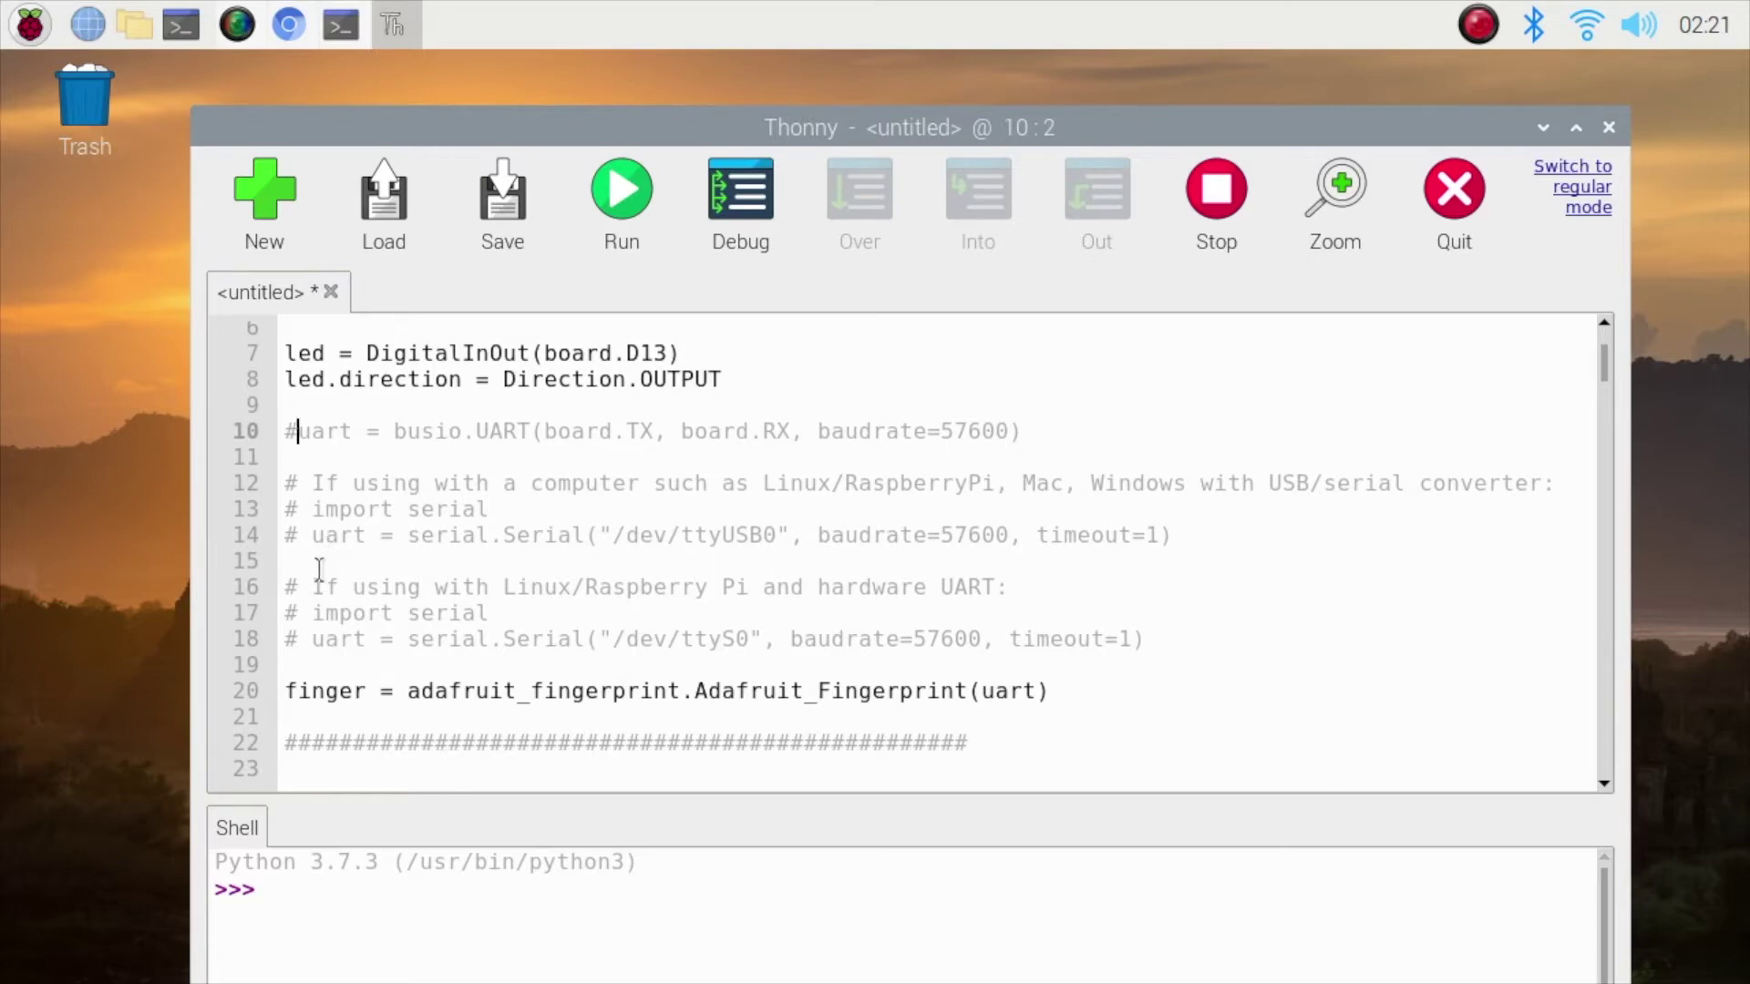
Uncomment the hardware UART lines "import serial" and "uart = serial.Serial("/dev/ttyS0", baudrate=57600, timeout=1)", removing the leading # and space.
{"action": "scroll", "coordinate": [319, 583], "scroll_direction": "down", "scroll_amount": 1}
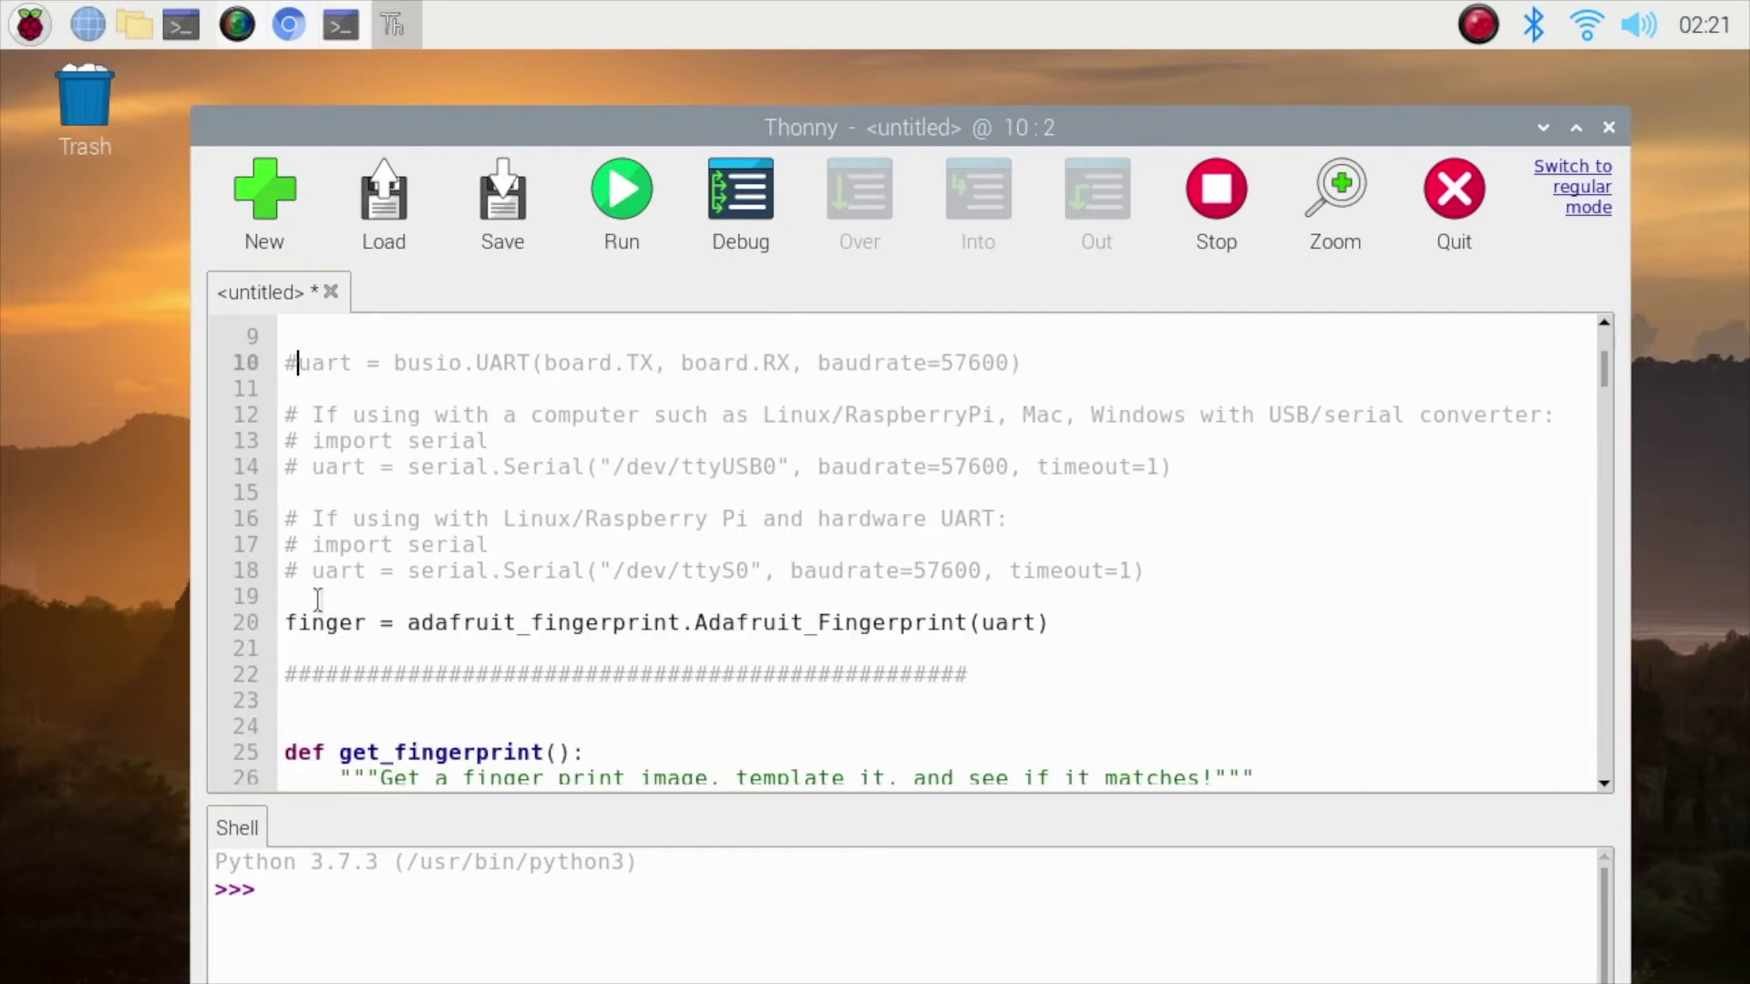
{"action": "left_click_drag", "start_coordinate": [831, 566], "coordinate": [681, 570]}
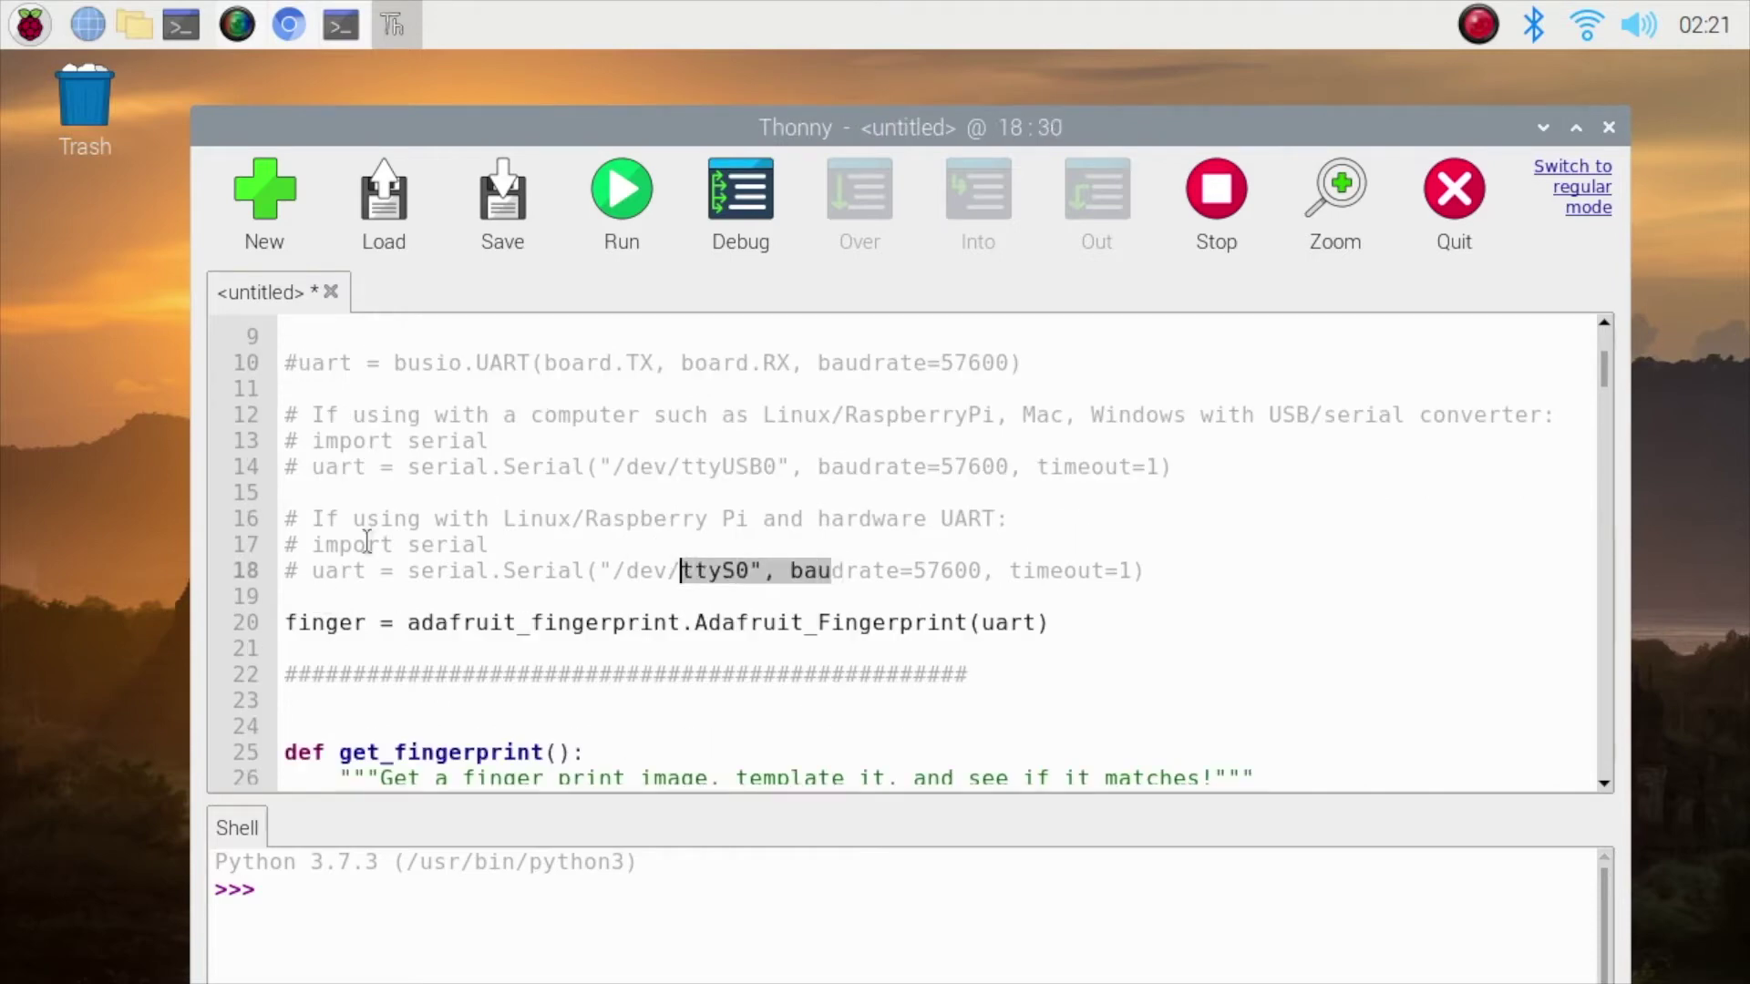
{"action": "left_click", "coordinate": [298, 543]}
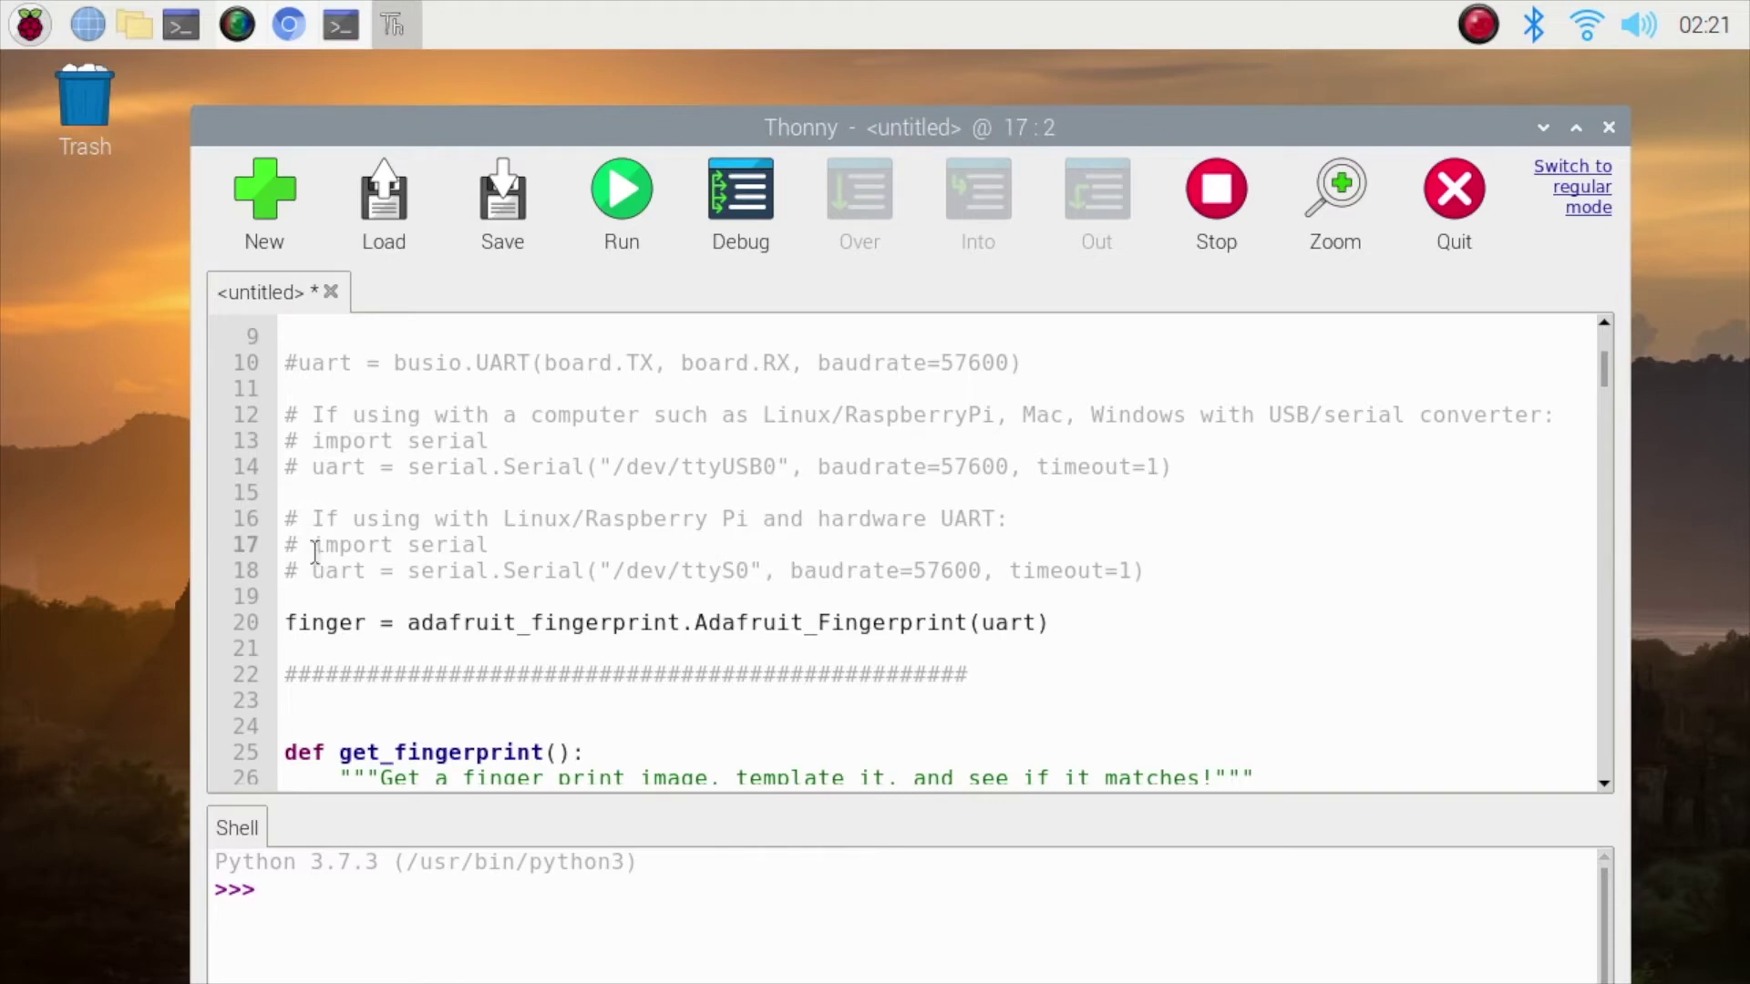
{"action": "key", "text": "BackSpace"}
{"action": "key", "text": "BackSpace"}
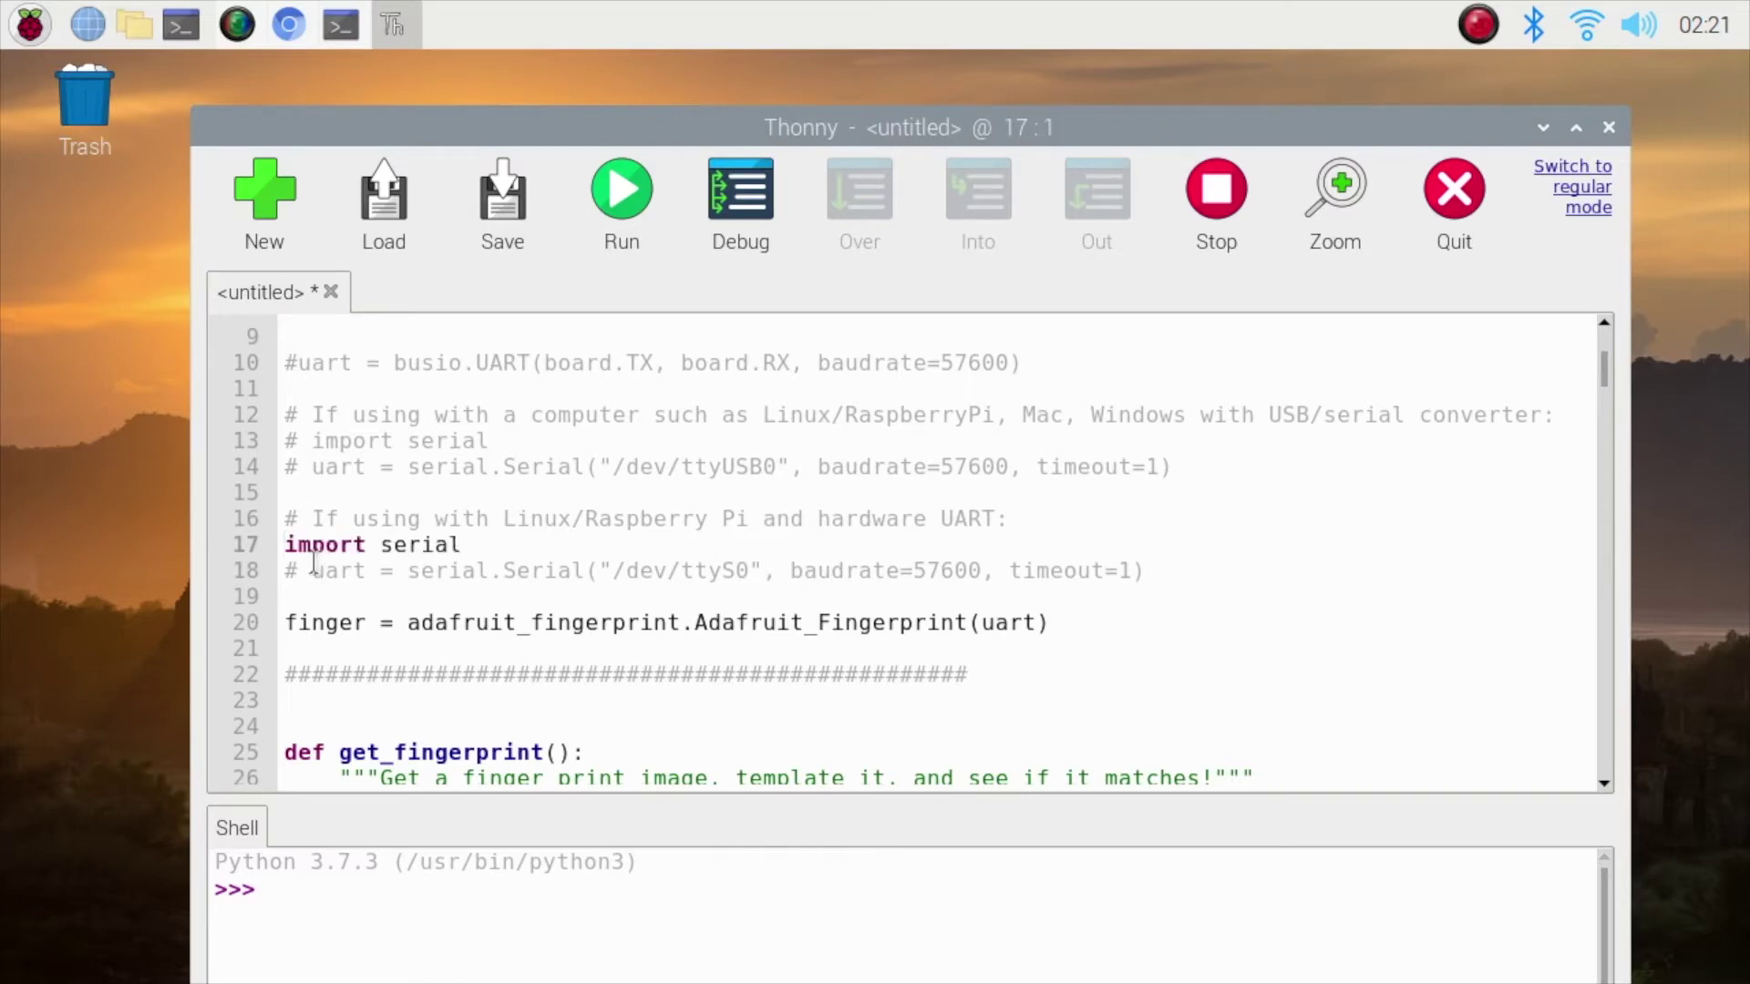
{"action": "left_click", "coordinate": [312, 574]}
{"action": "key", "text": "BackSpace"}
{"action": "key", "text": "BackSpace"}
Run the script, saving it to the Desktop as fingerprint_test.
{"action": "scroll", "coordinate": [677, 597], "scroll_direction": "down", "scroll_amount": 1}
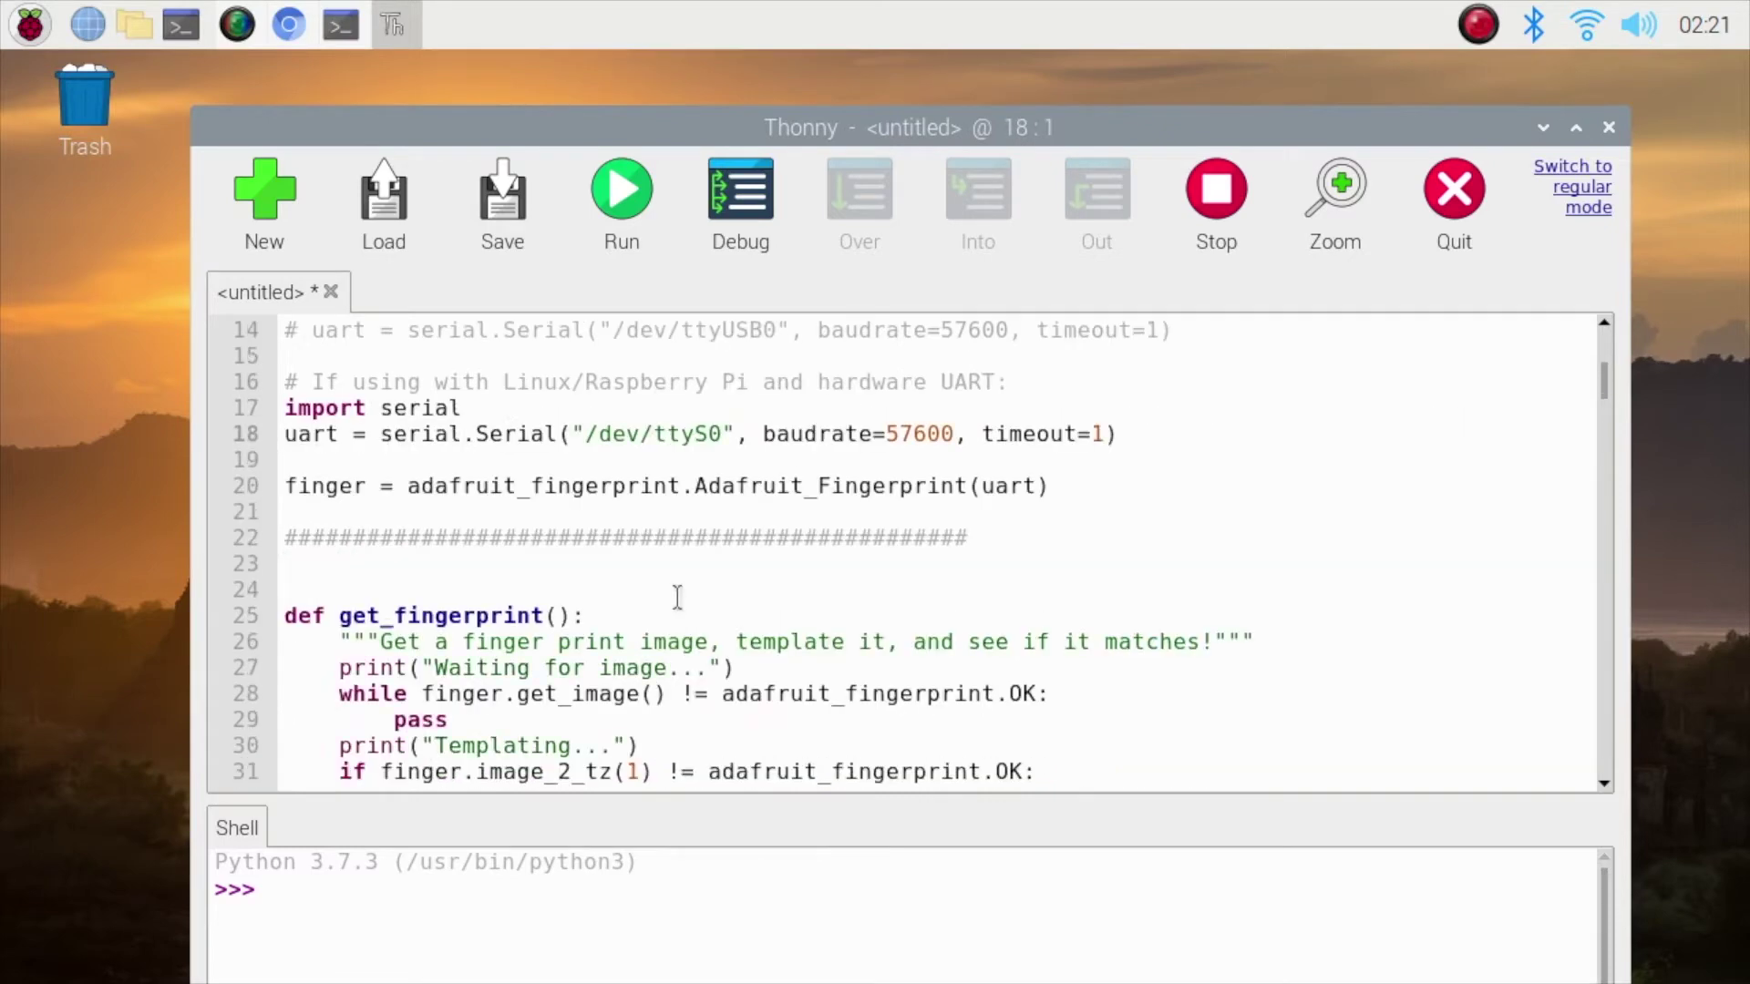
{"action": "scroll", "coordinate": [677, 597], "scroll_direction": "down", "scroll_amount": 2}
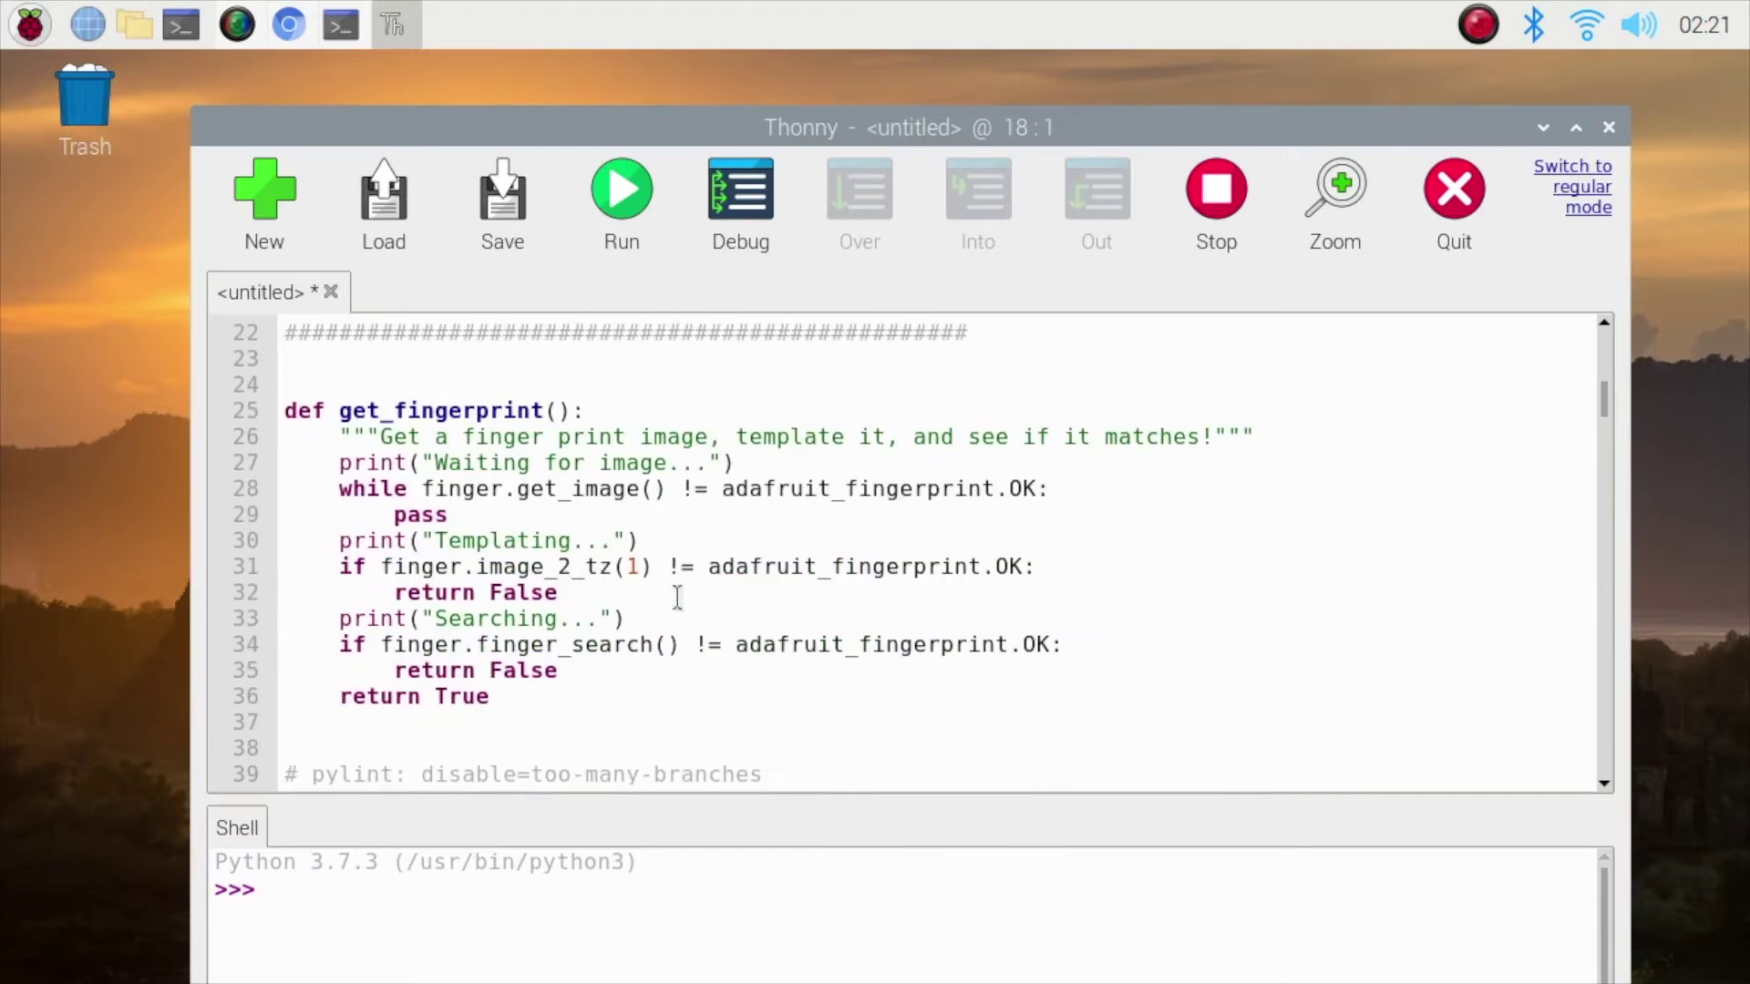
{"action": "left_click", "coordinate": [651, 203]}
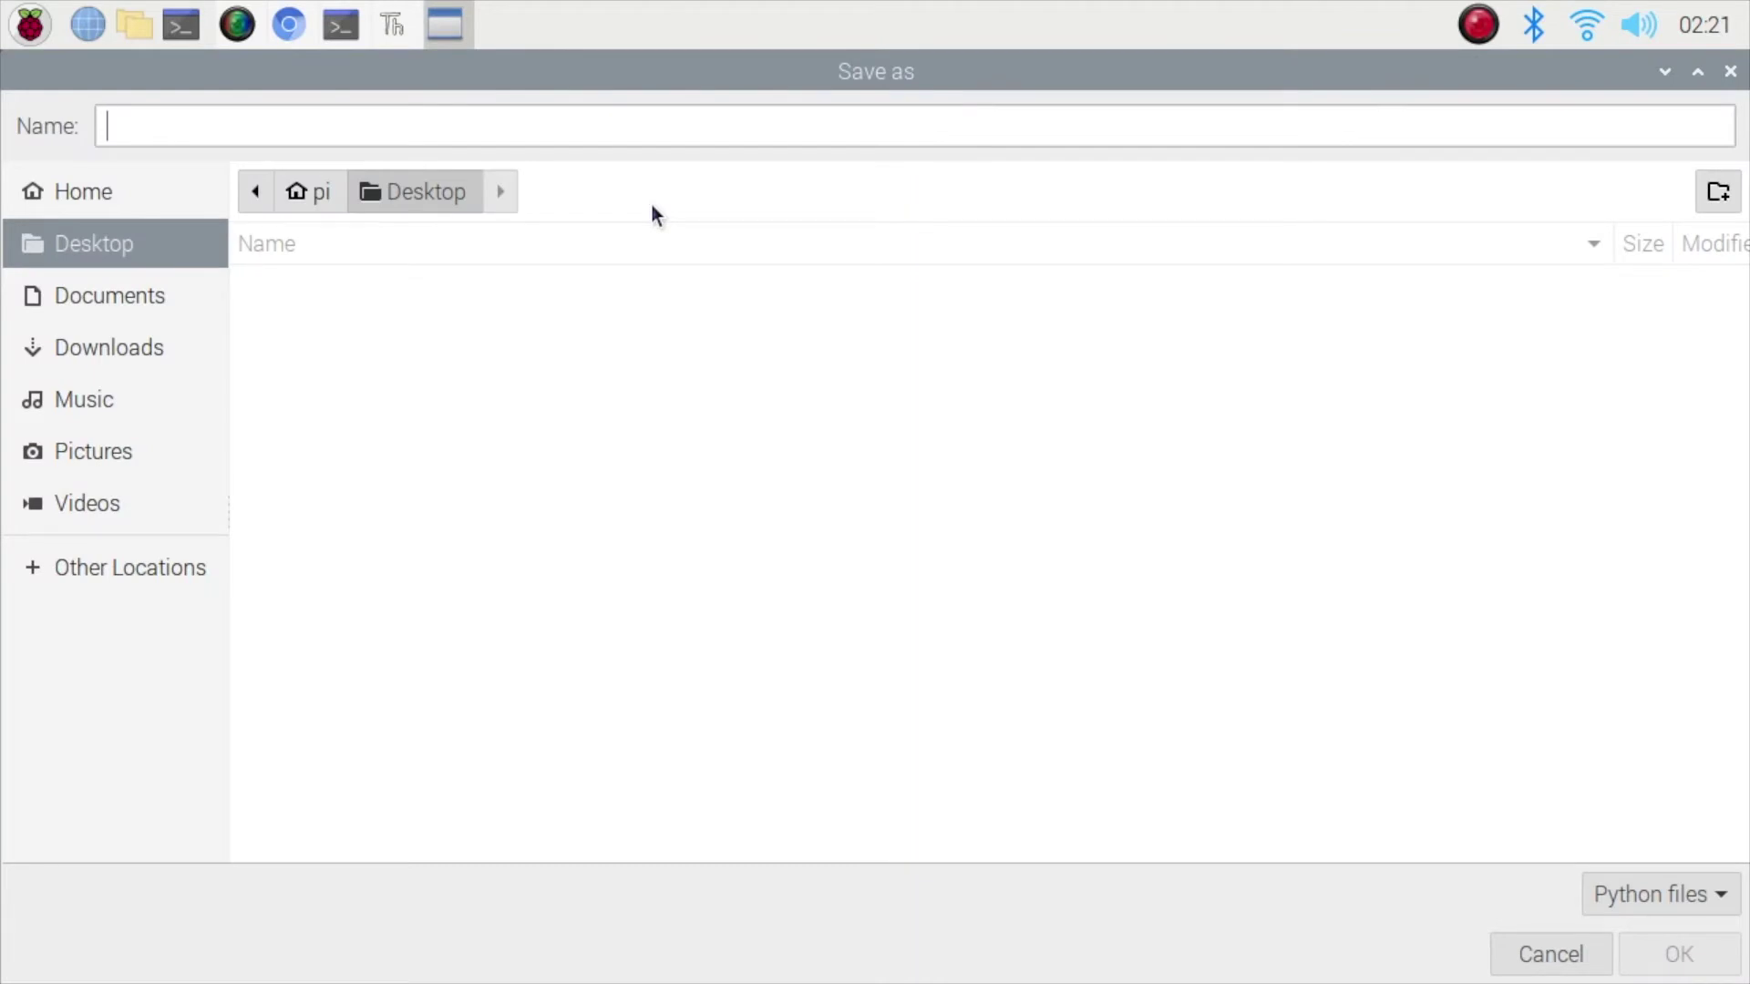
{"action": "type", "text": "fingerprint_test"}
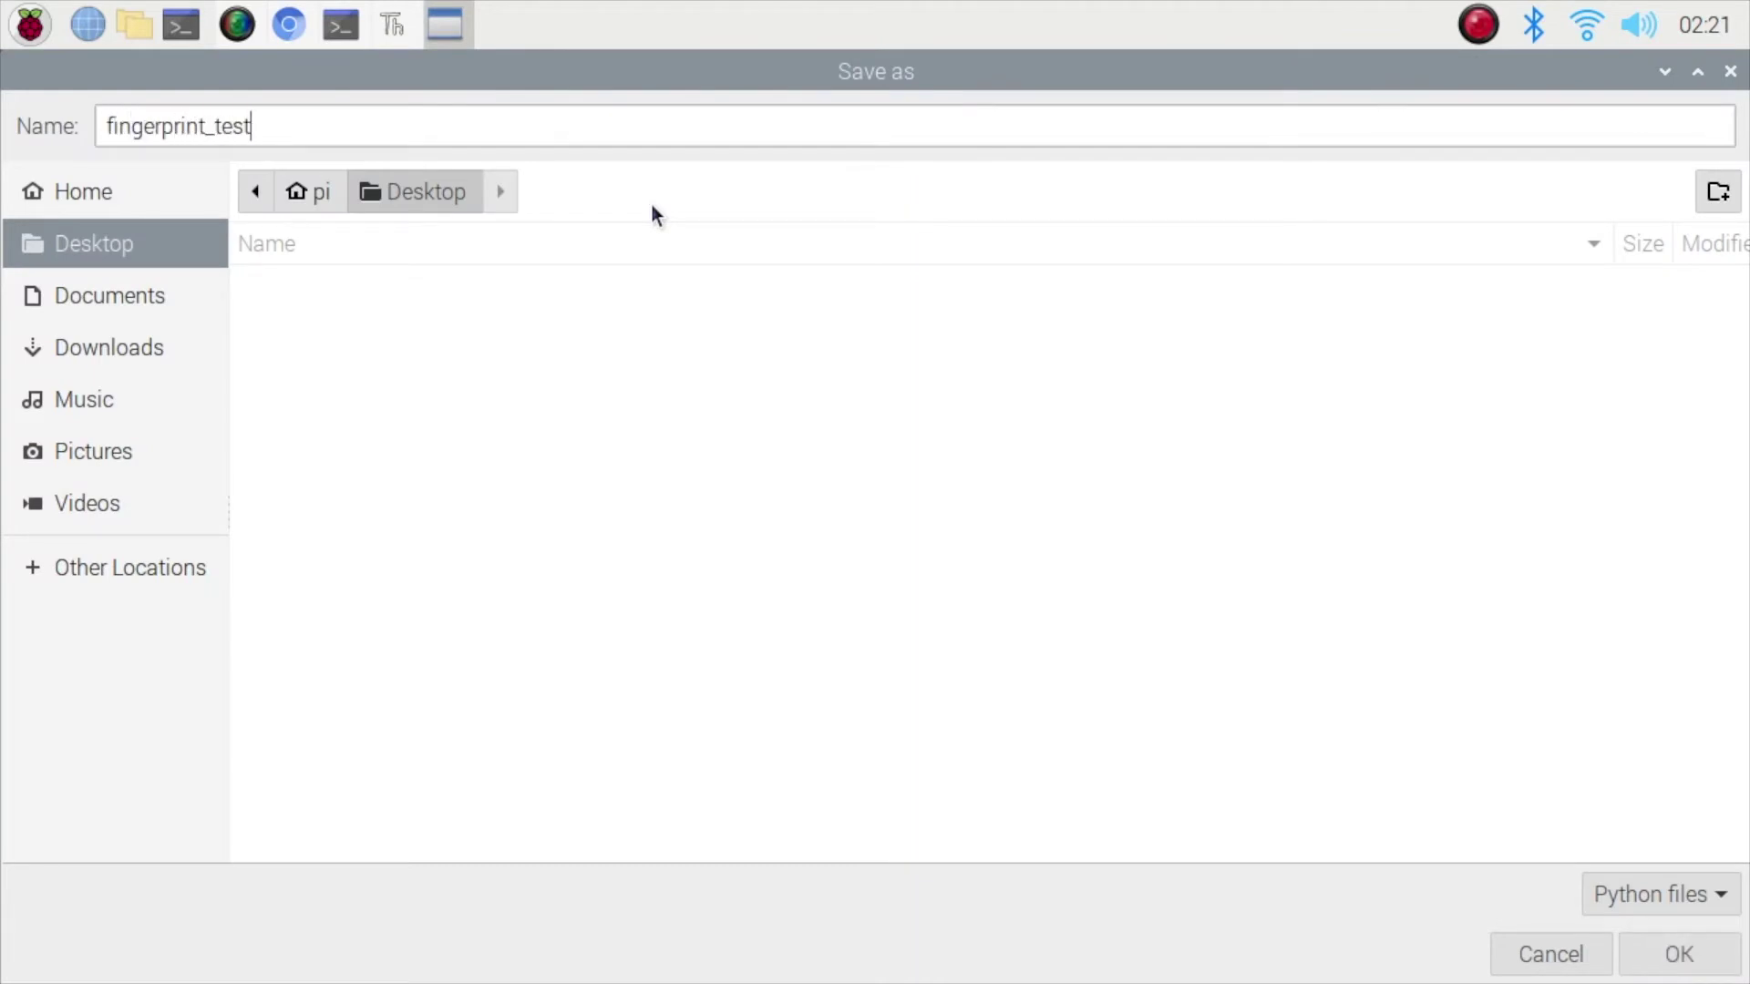
{"action": "key", "text": "Return"}
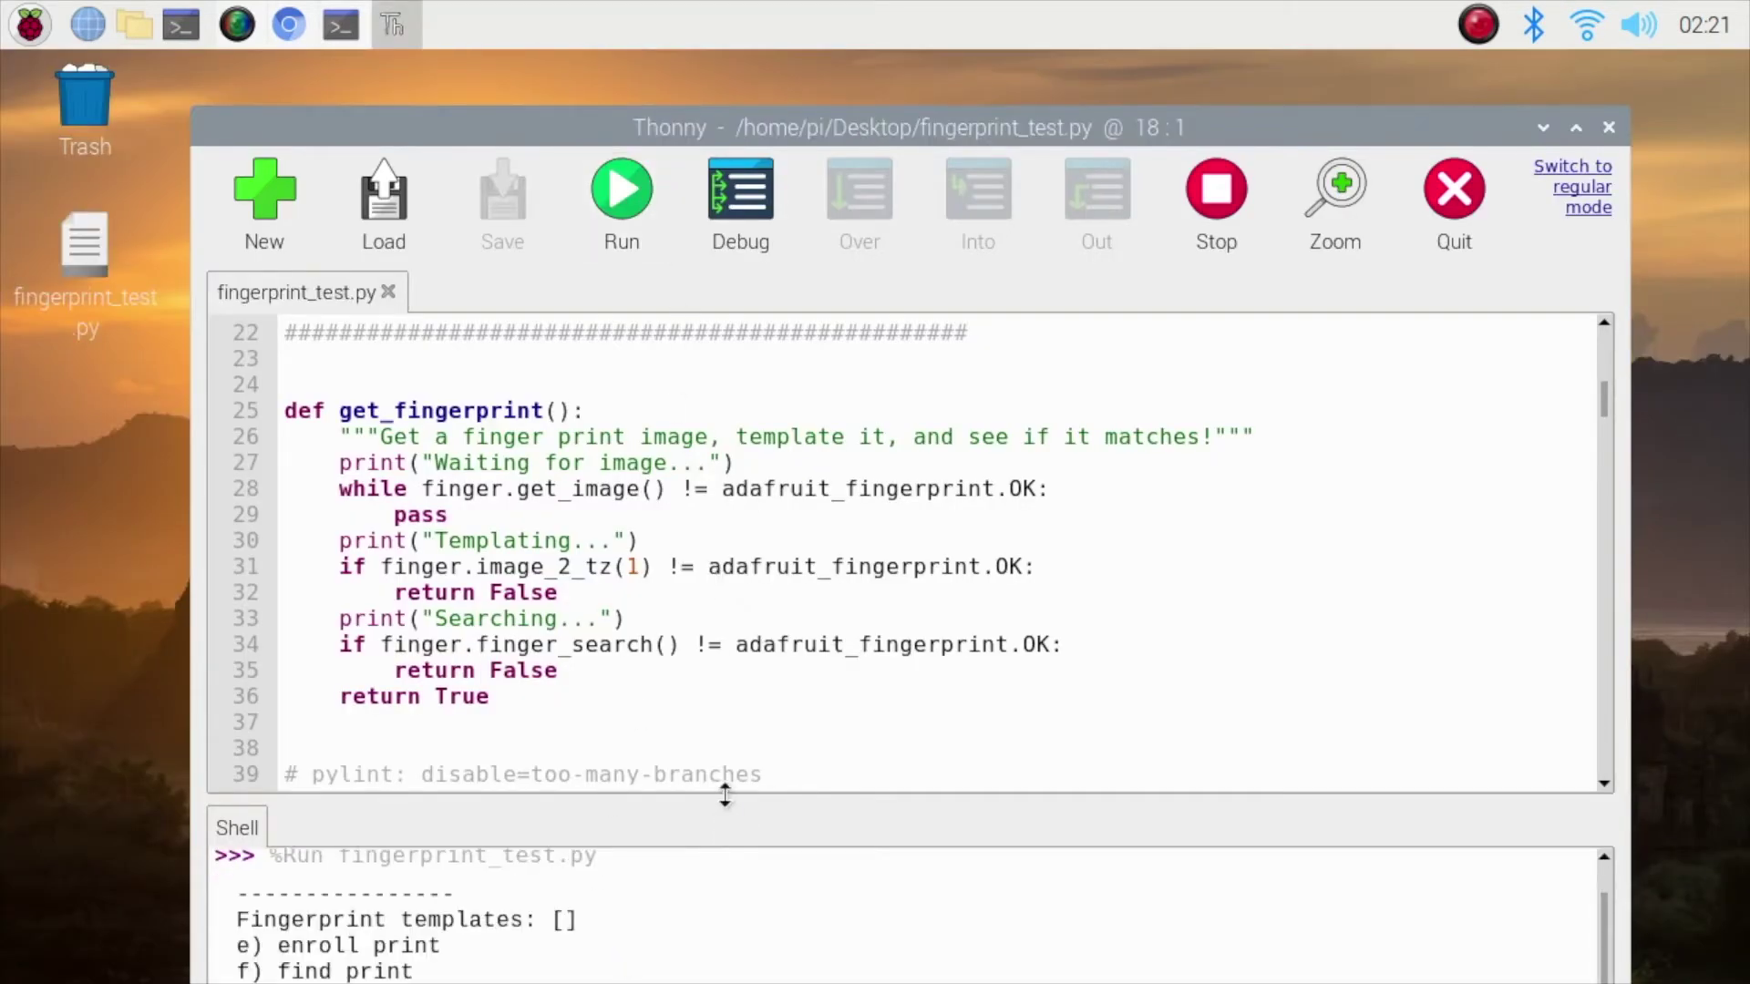
Enroll a fingerprint with option e under ID 1, enlarging the shell area and raising the window to show its output.
{"action": "left_click_drag", "start_coordinate": [720, 796], "coordinate": [735, 616]}
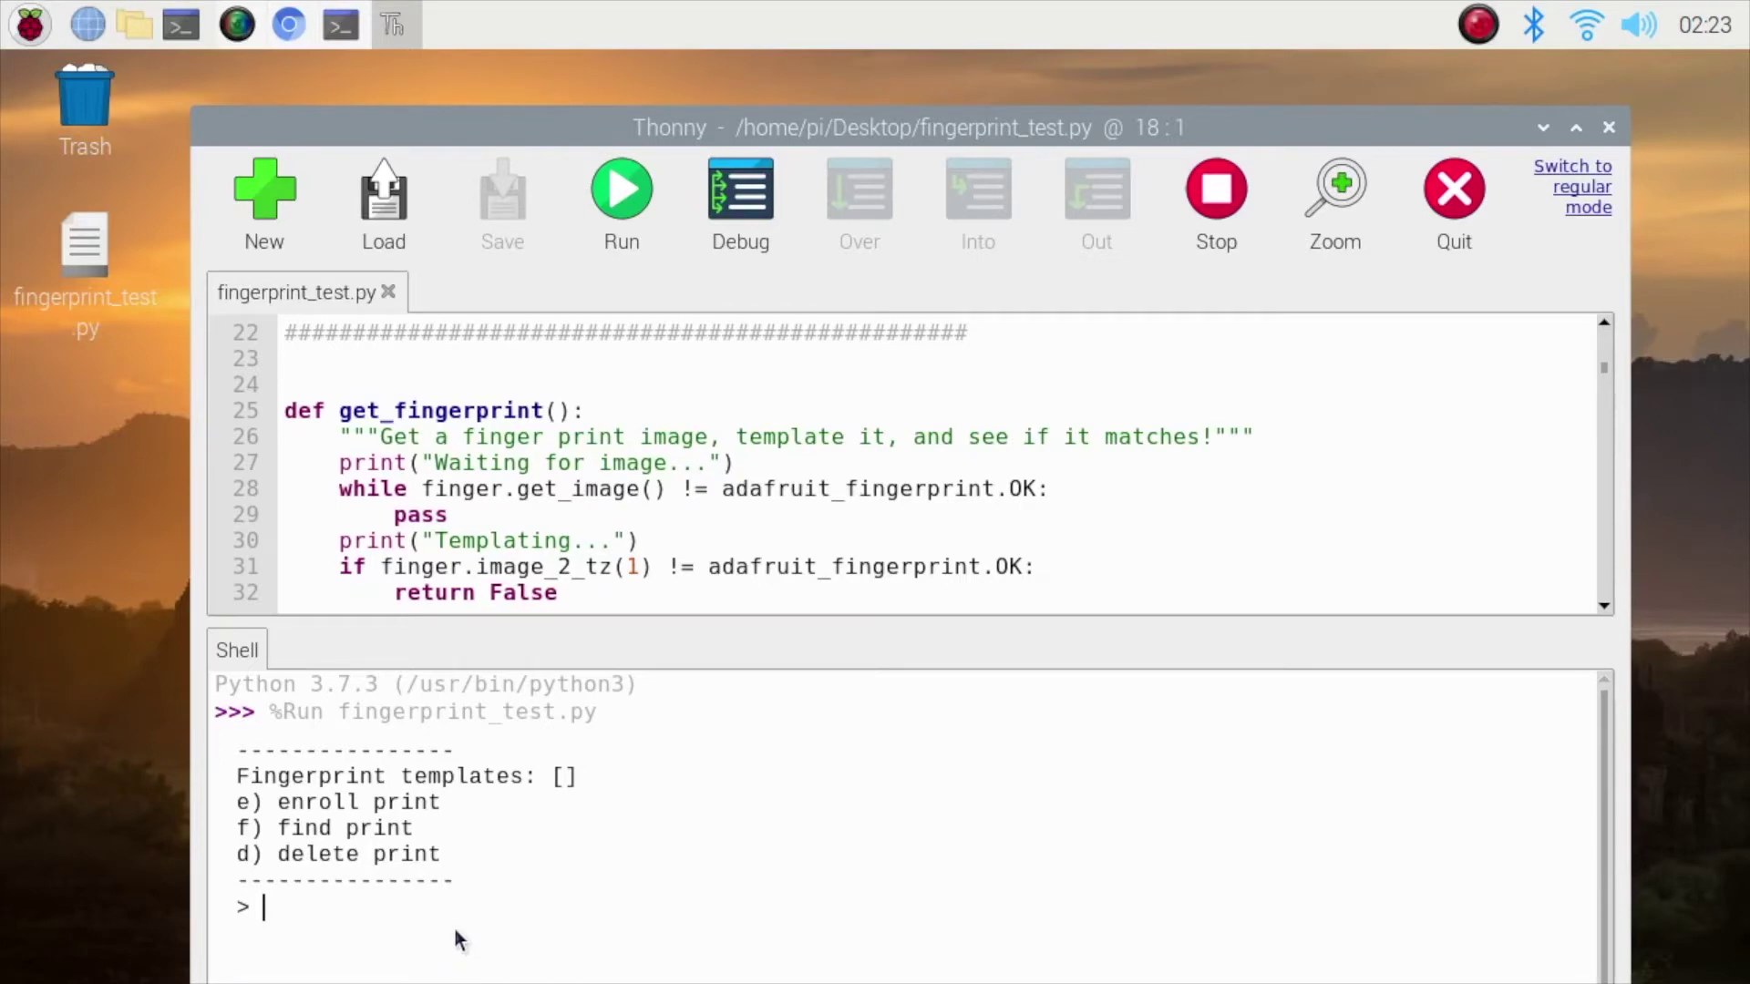
{"action": "type", "text": "e"}
{"action": "key", "text": "Return"}
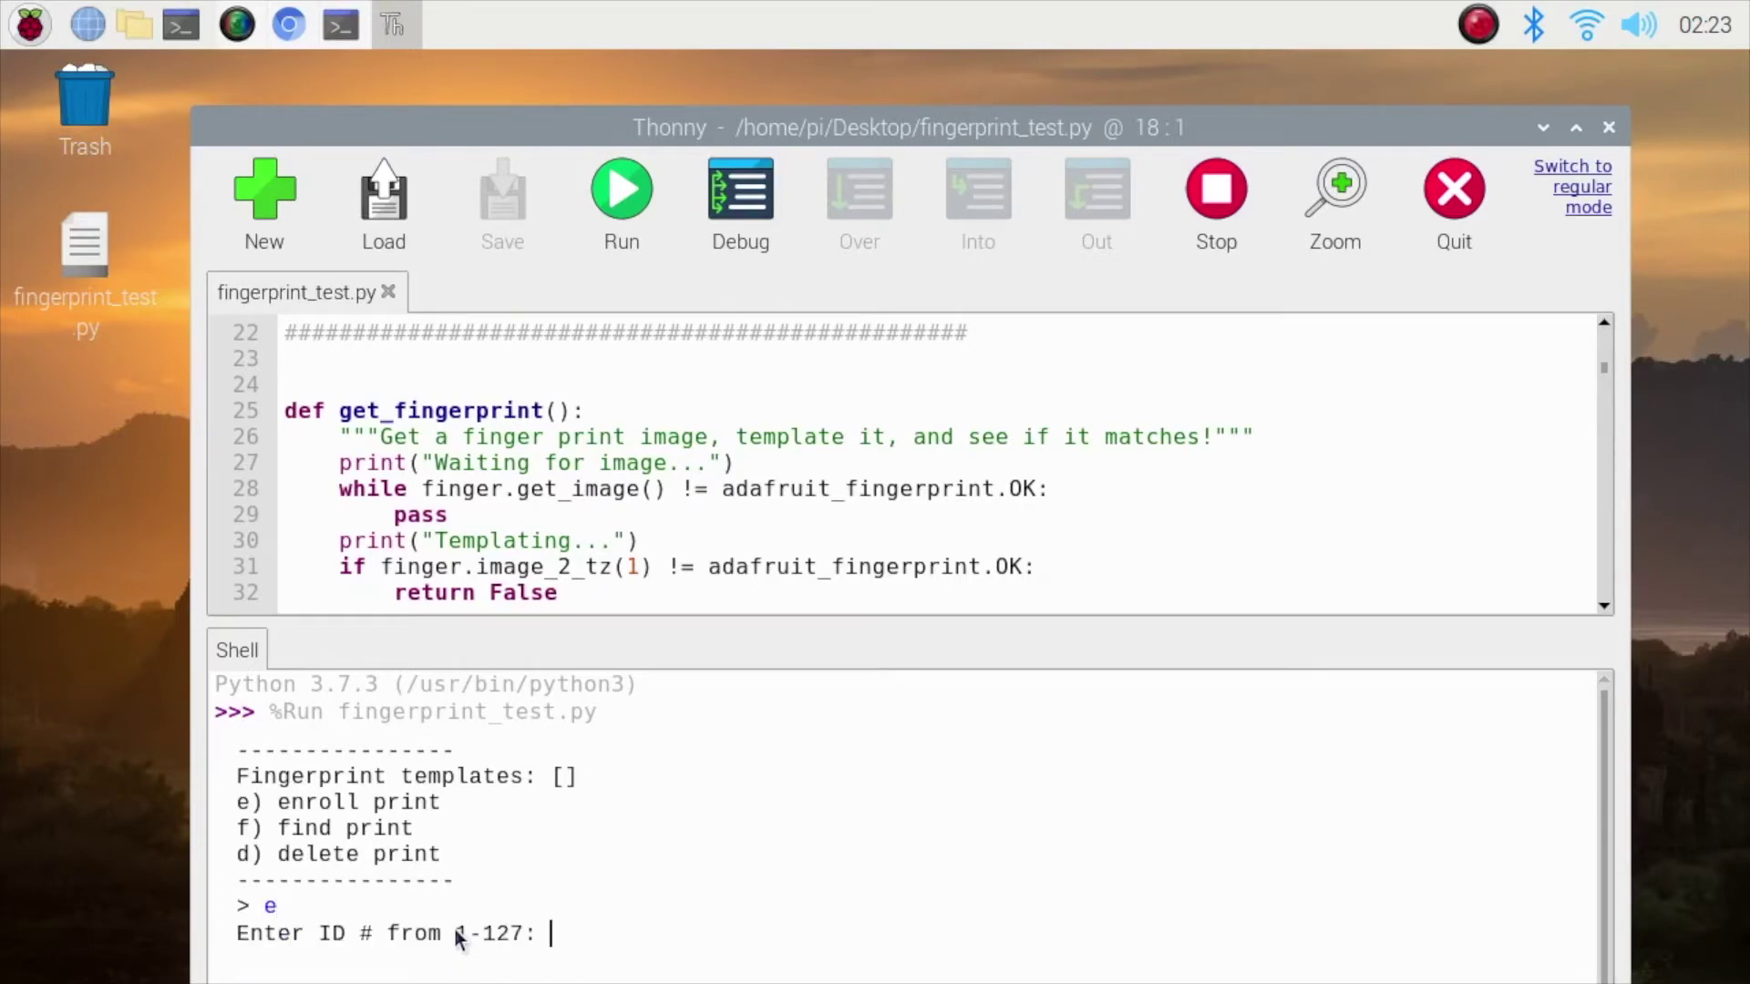
{"action": "type", "text": "1"}
{"action": "key", "text": "Return"}
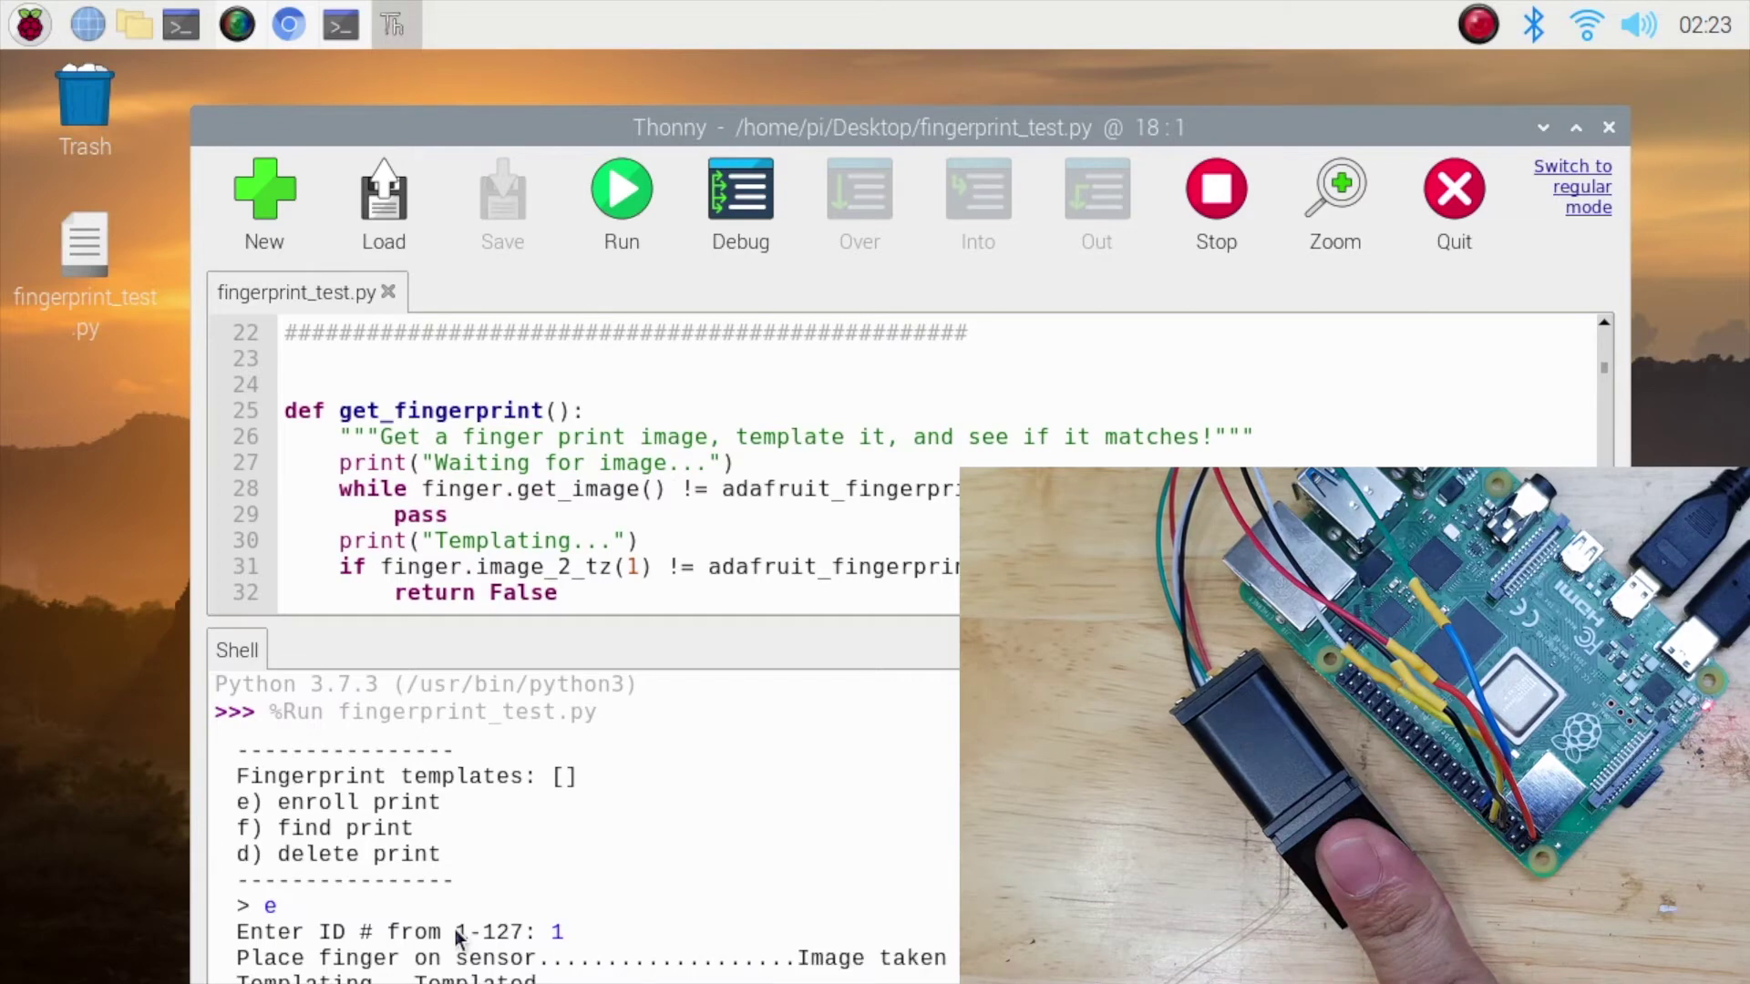
{"action": "left_click_drag", "start_coordinate": [774, 127], "coordinate": [771, 72]}
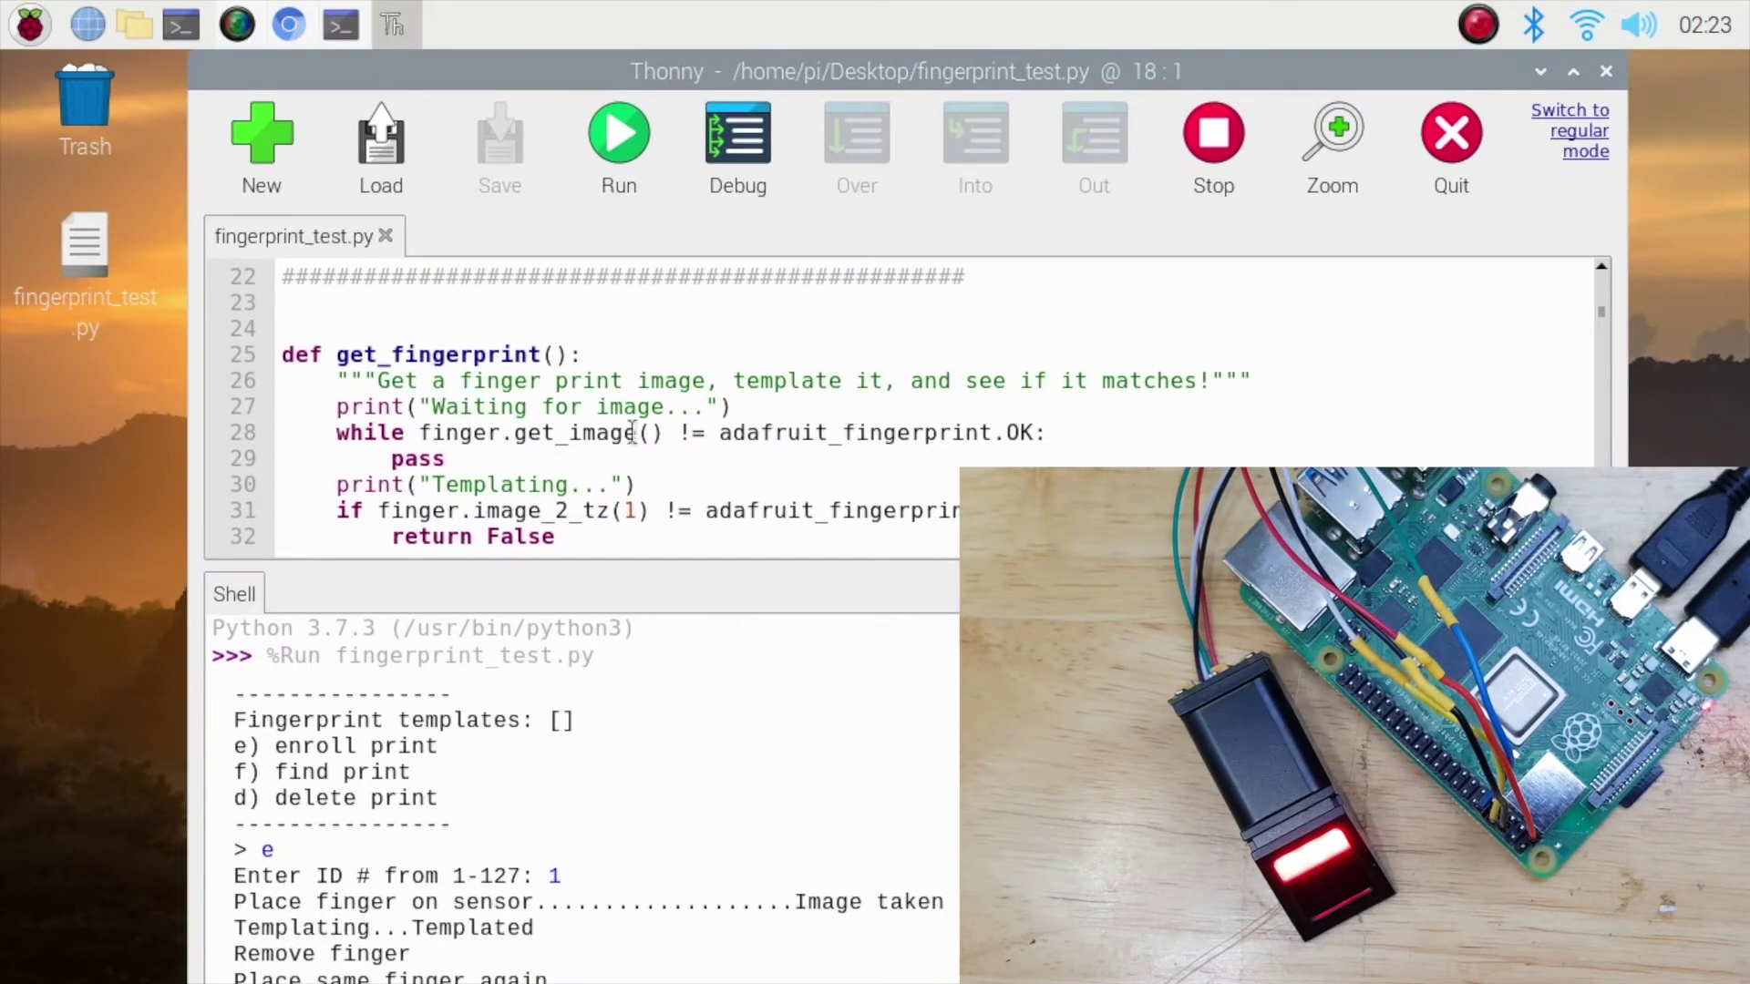
{"action": "left_click_drag", "start_coordinate": [745, 78], "coordinate": [747, 29]}
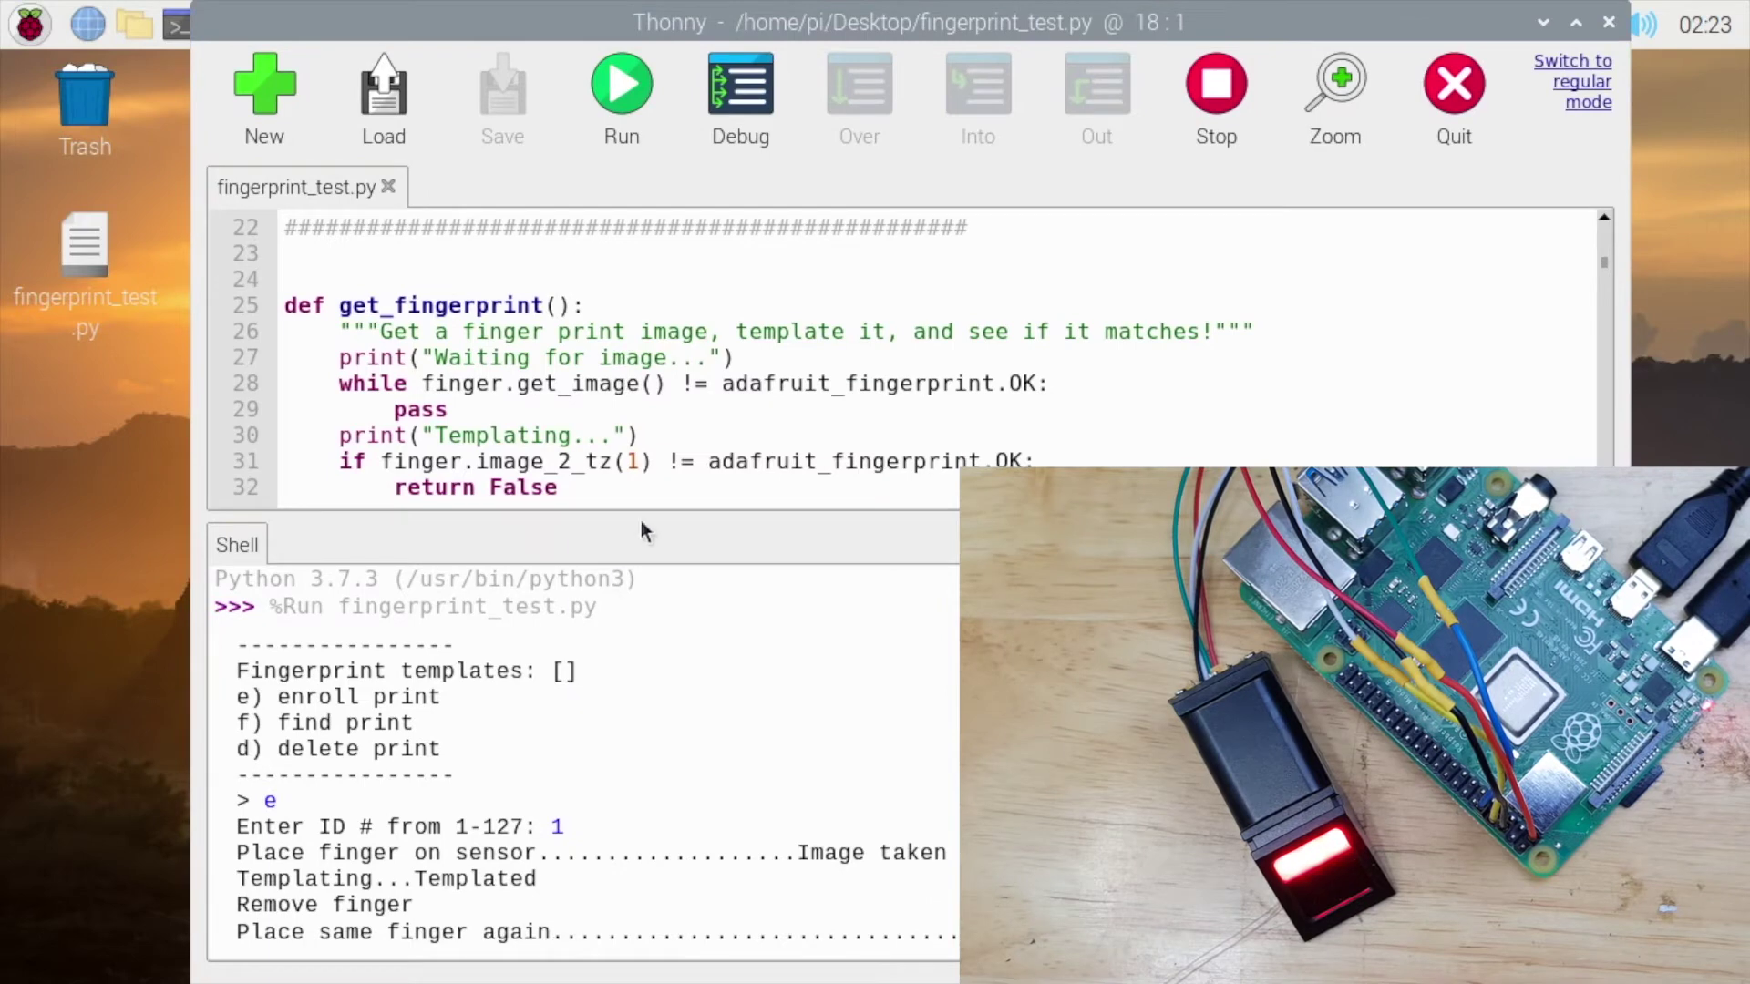
{"action": "left_click_drag", "start_coordinate": [649, 515], "coordinate": [649, 414]}
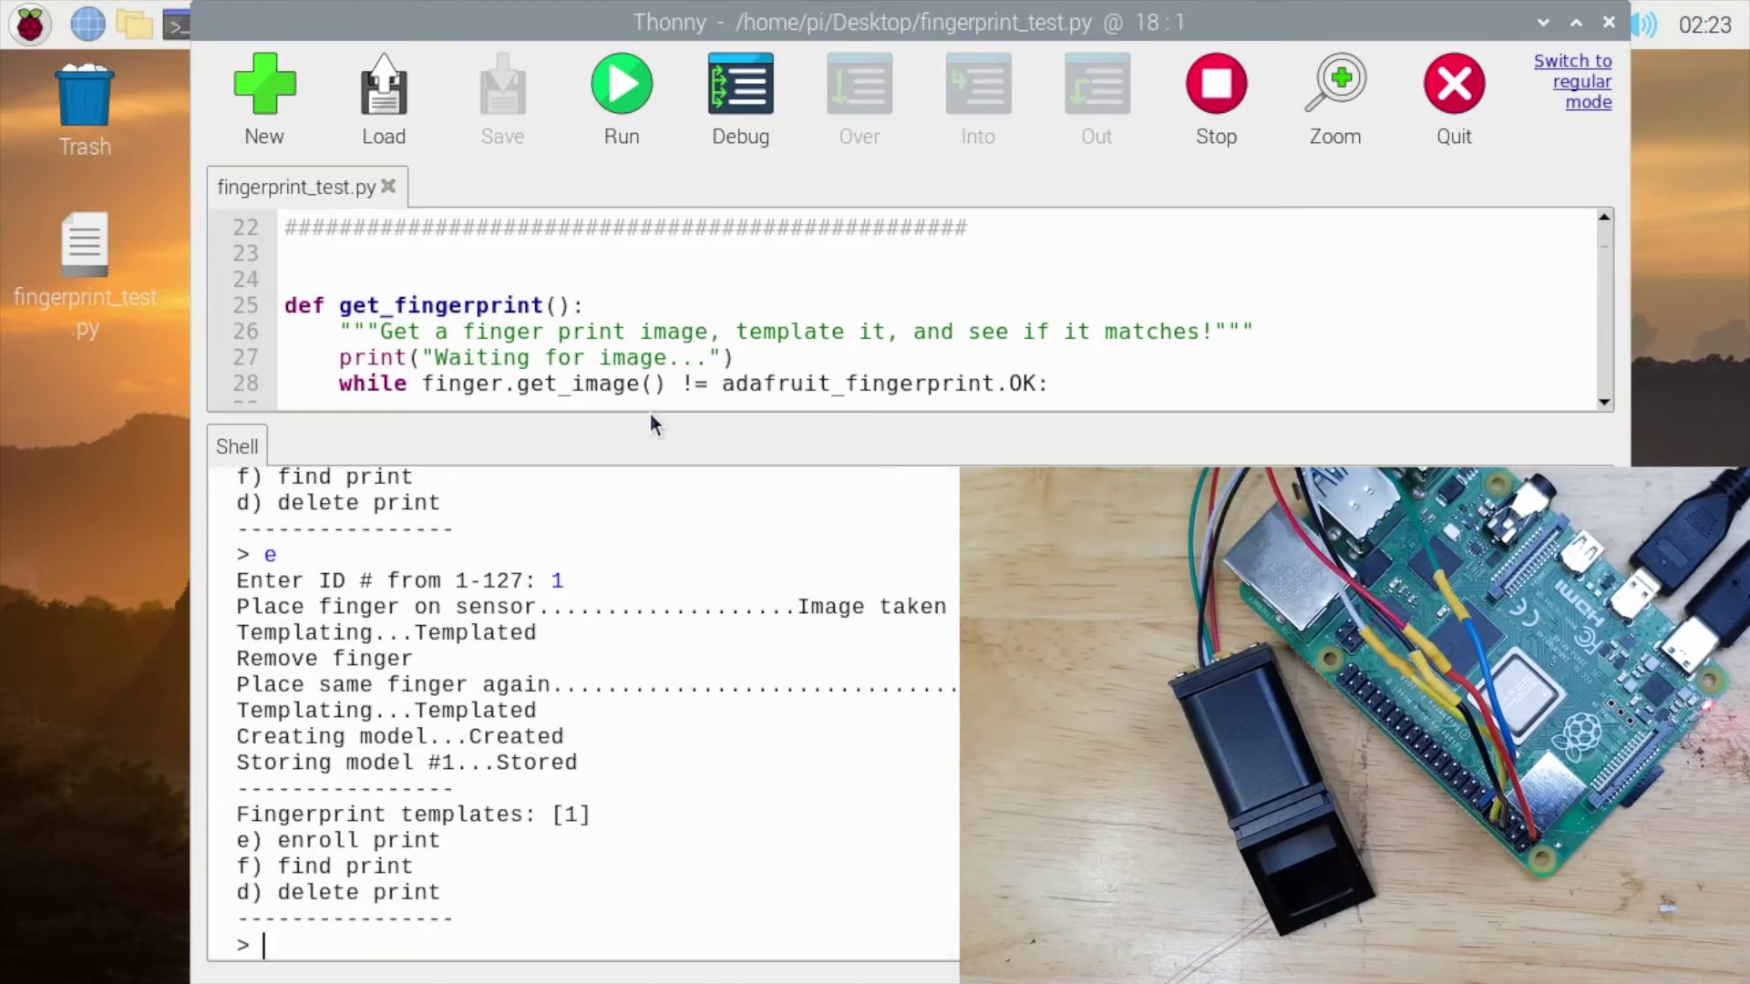
Look up the enrolled finger with the find print option f and highlight the detection line in the shell.
{"action": "key", "text": "Return"}
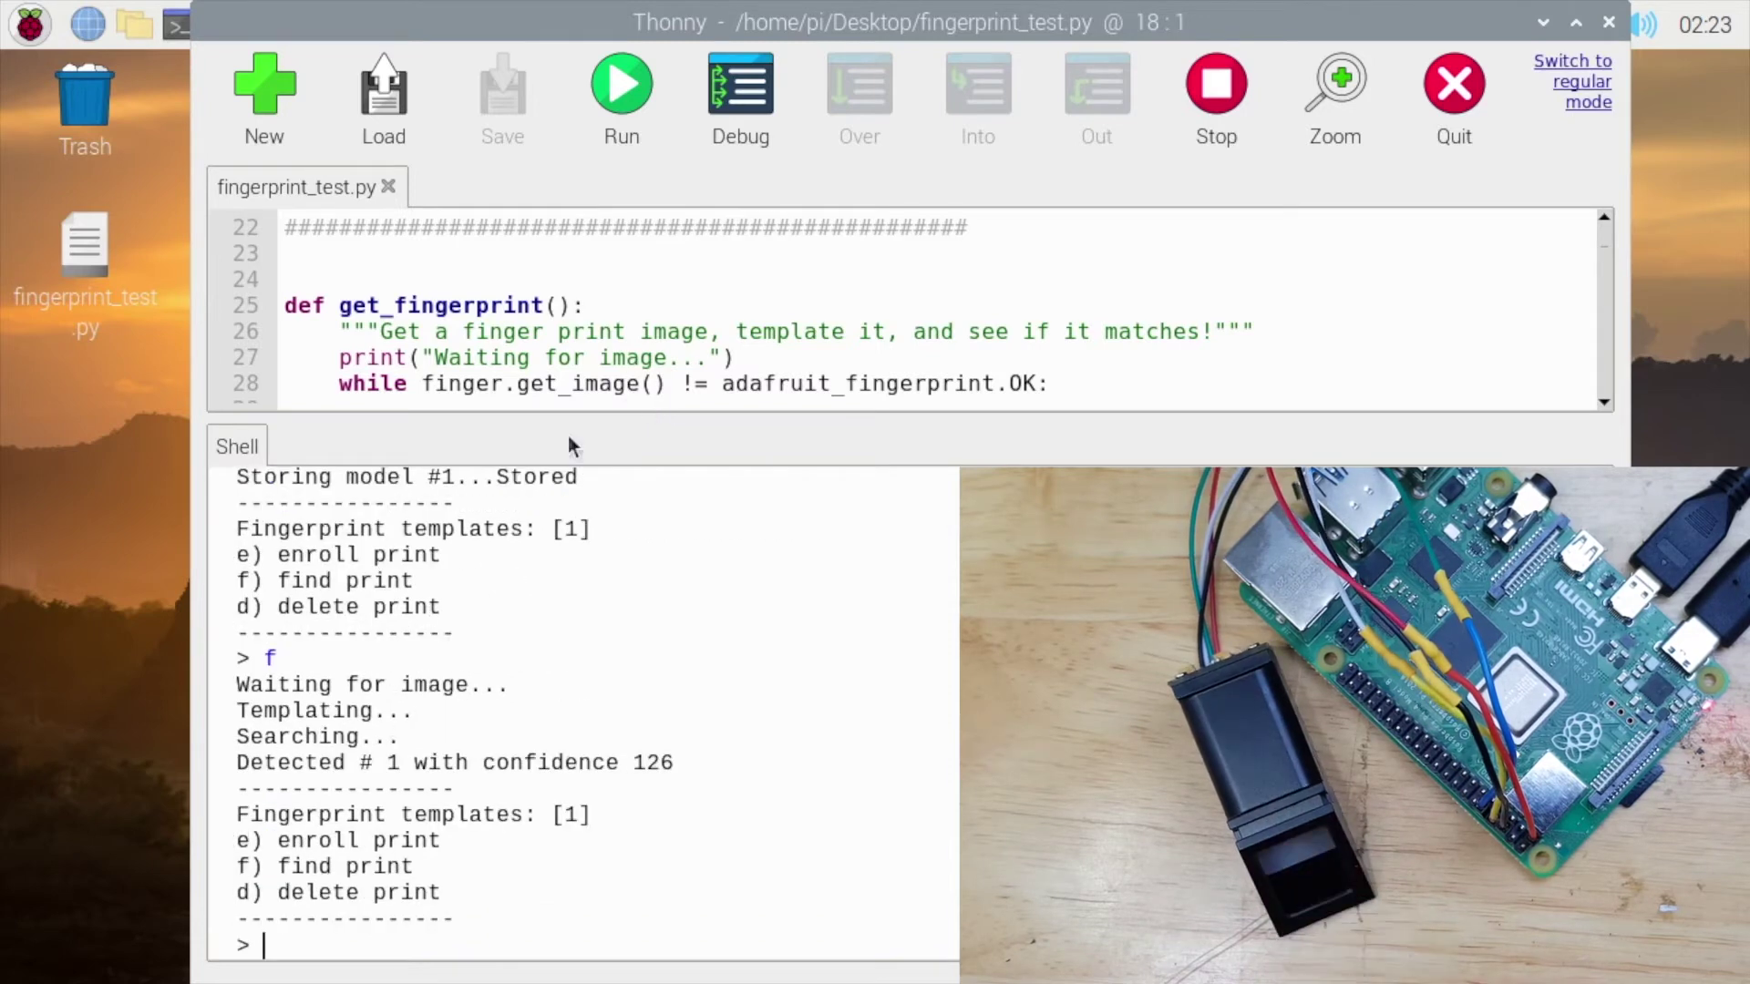
{"action": "left_click_drag", "start_coordinate": [663, 770], "coordinate": [255, 774]}
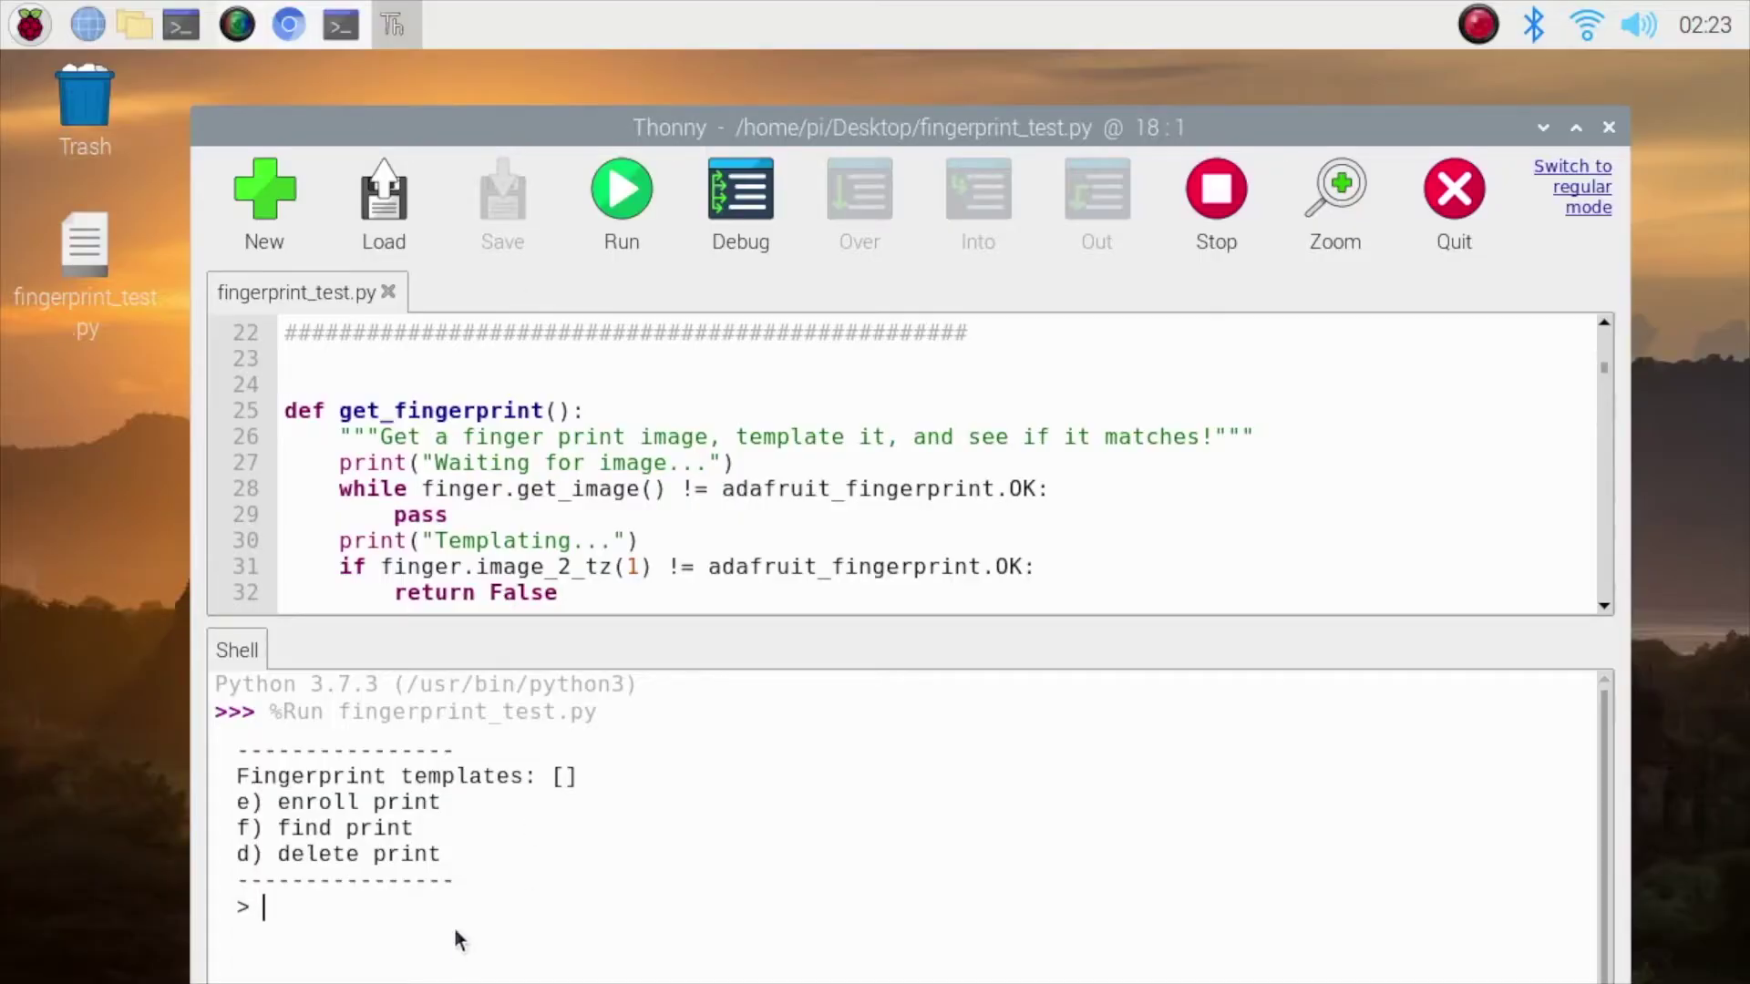
With the sensor on the USB serial converter, enroll a print with option e as ID 1 and enlarge the shell area.
{"action": "key", "text": "Return"}
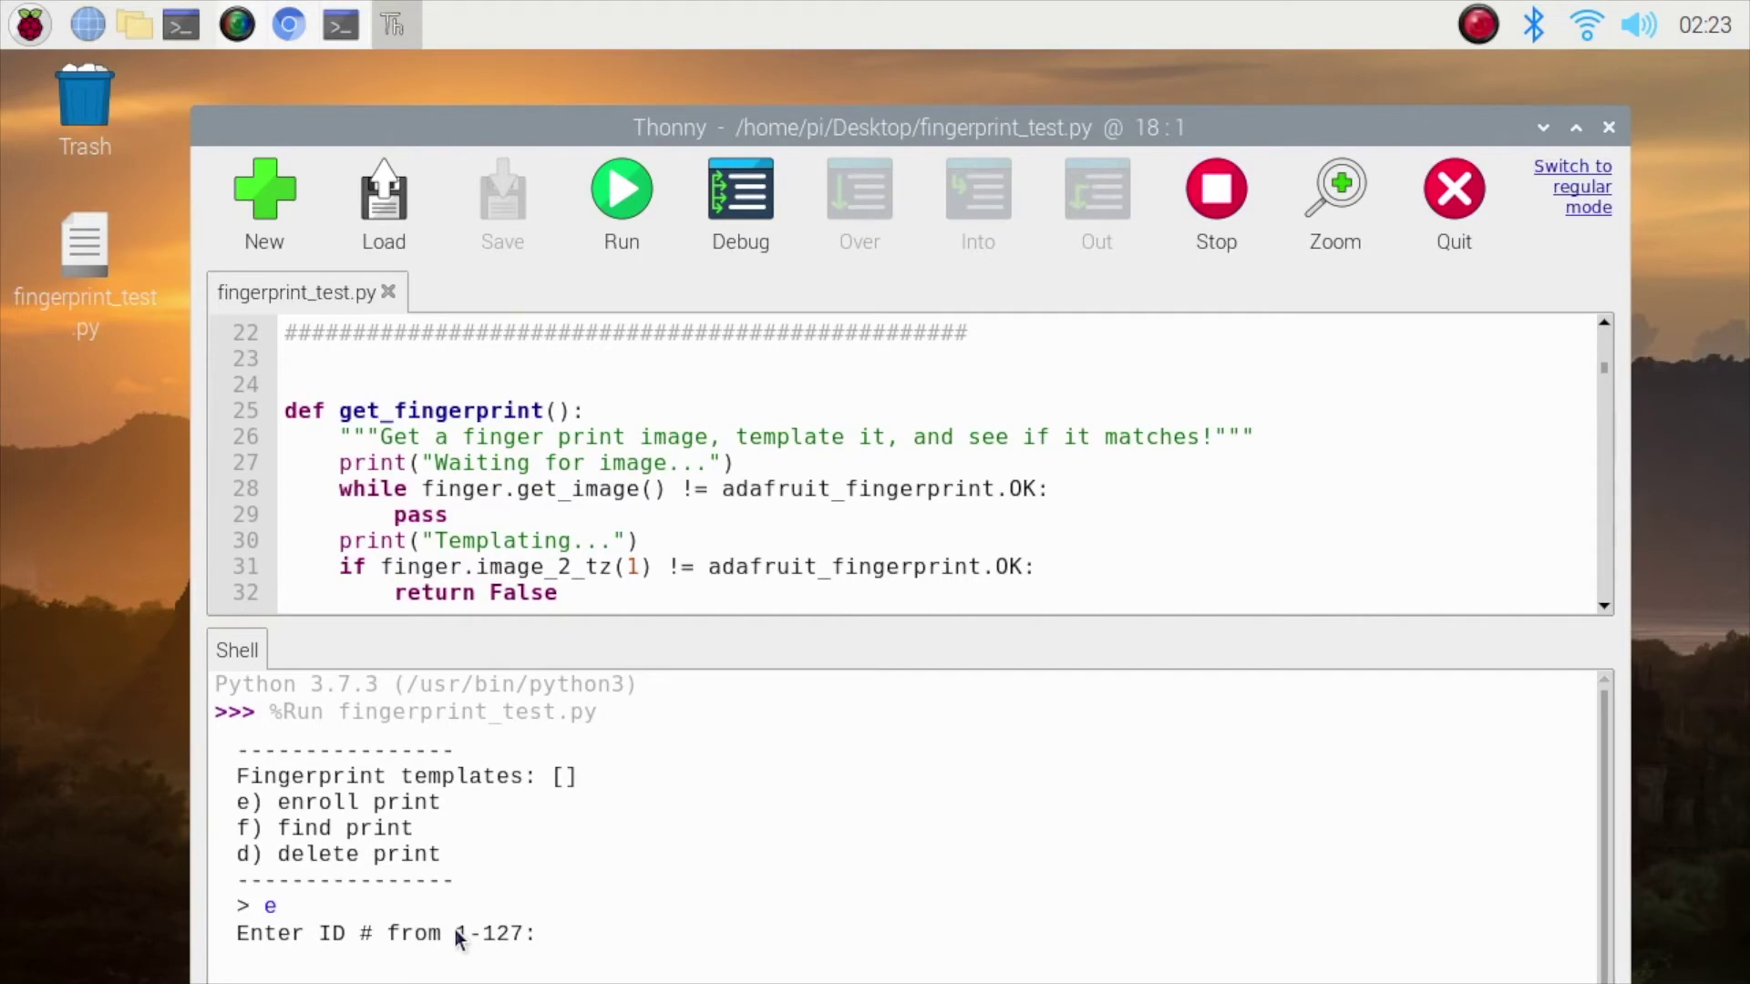
{"action": "key", "text": "Return"}
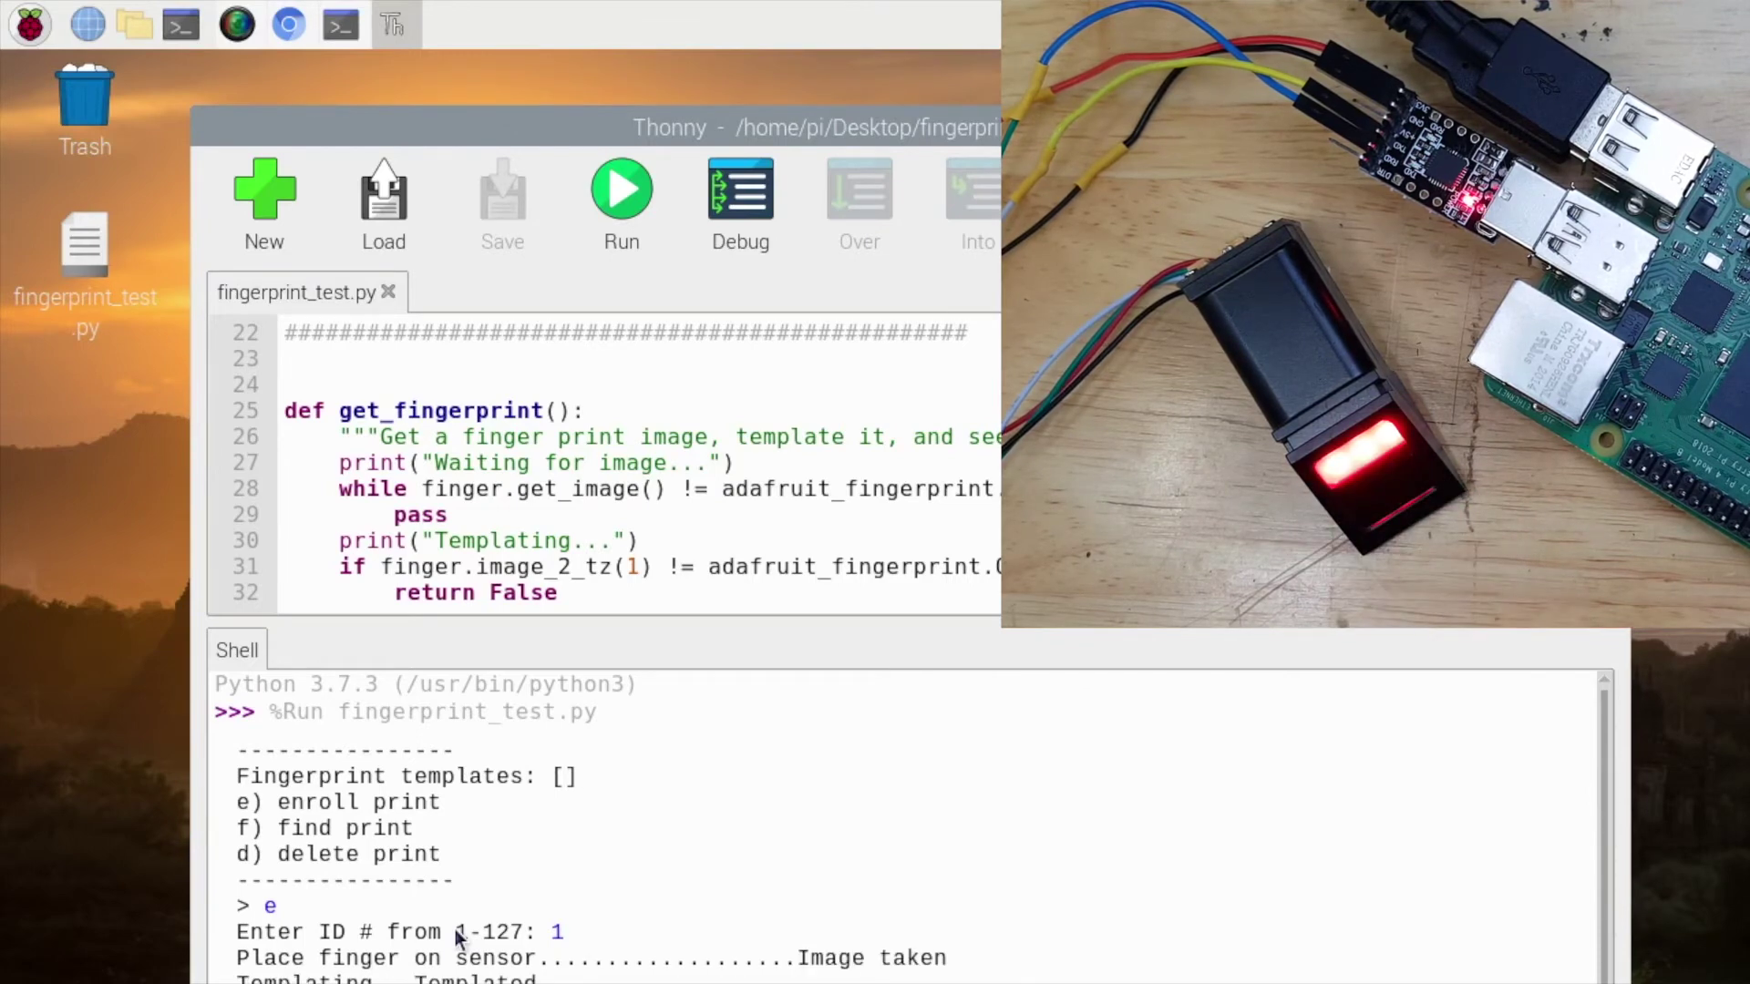
{"action": "left_click_drag", "start_coordinate": [649, 621], "coordinate": [649, 414]}
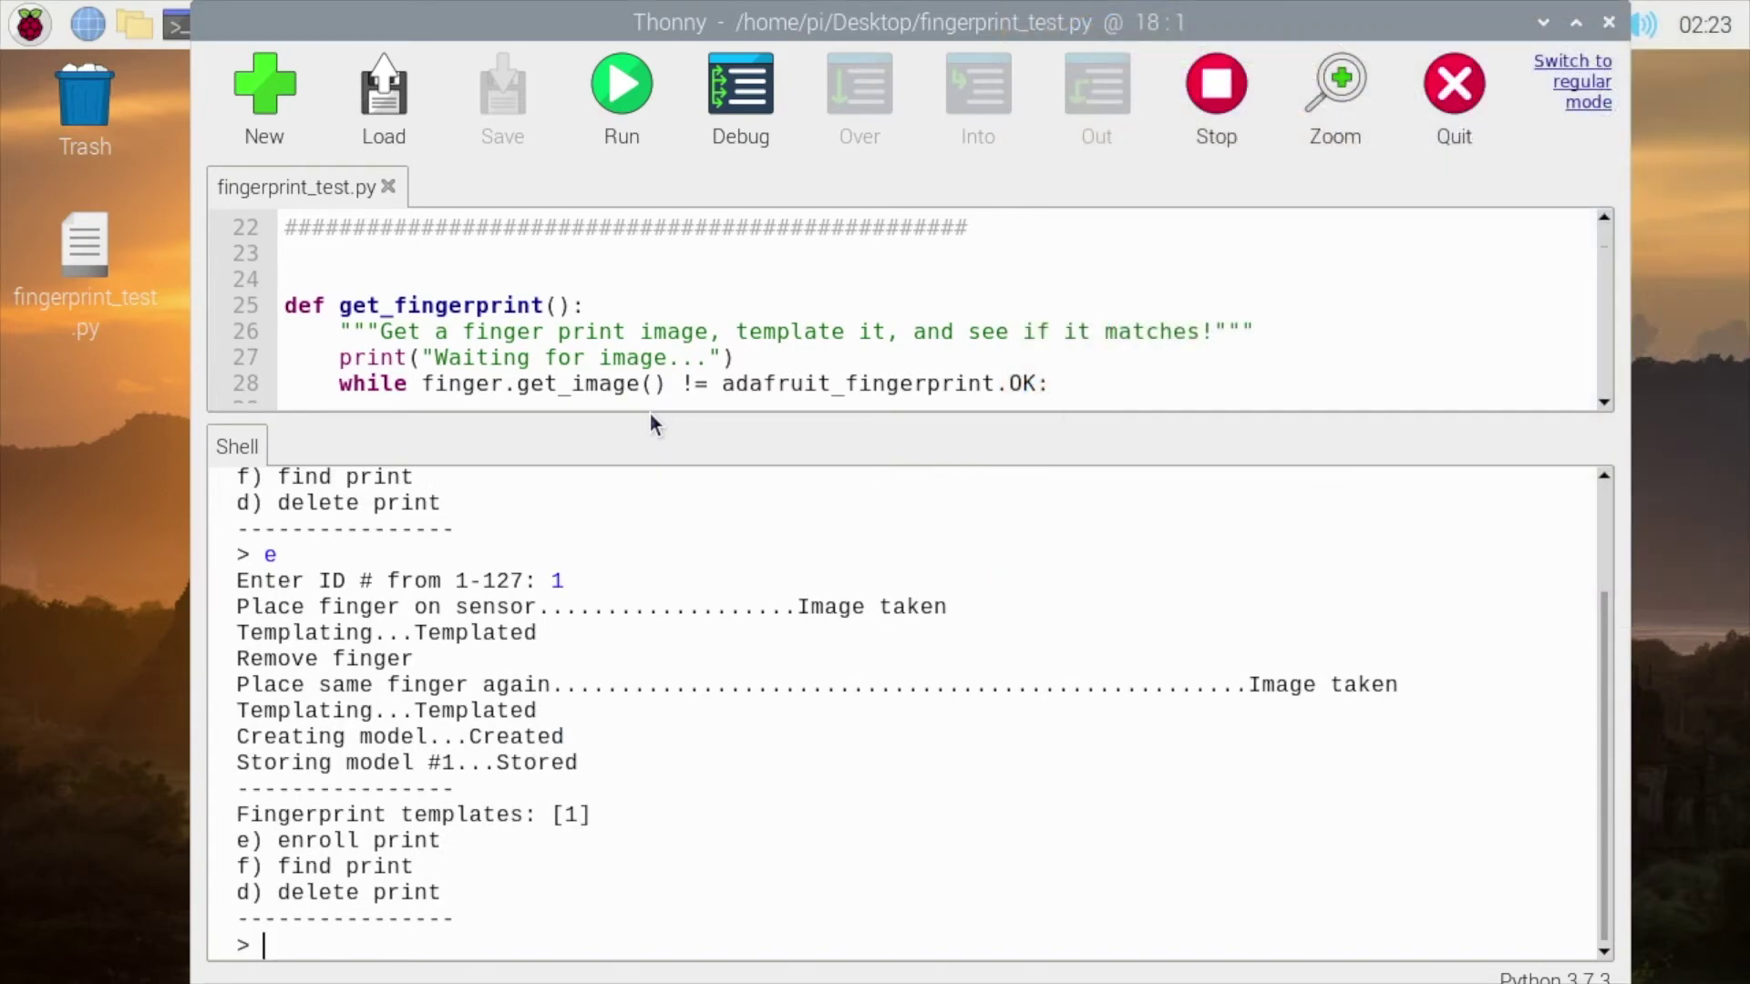
Test the USB-connected sensor with the find print option f and highlight the detection line in the shell.
{"action": "key", "text": "Return"}
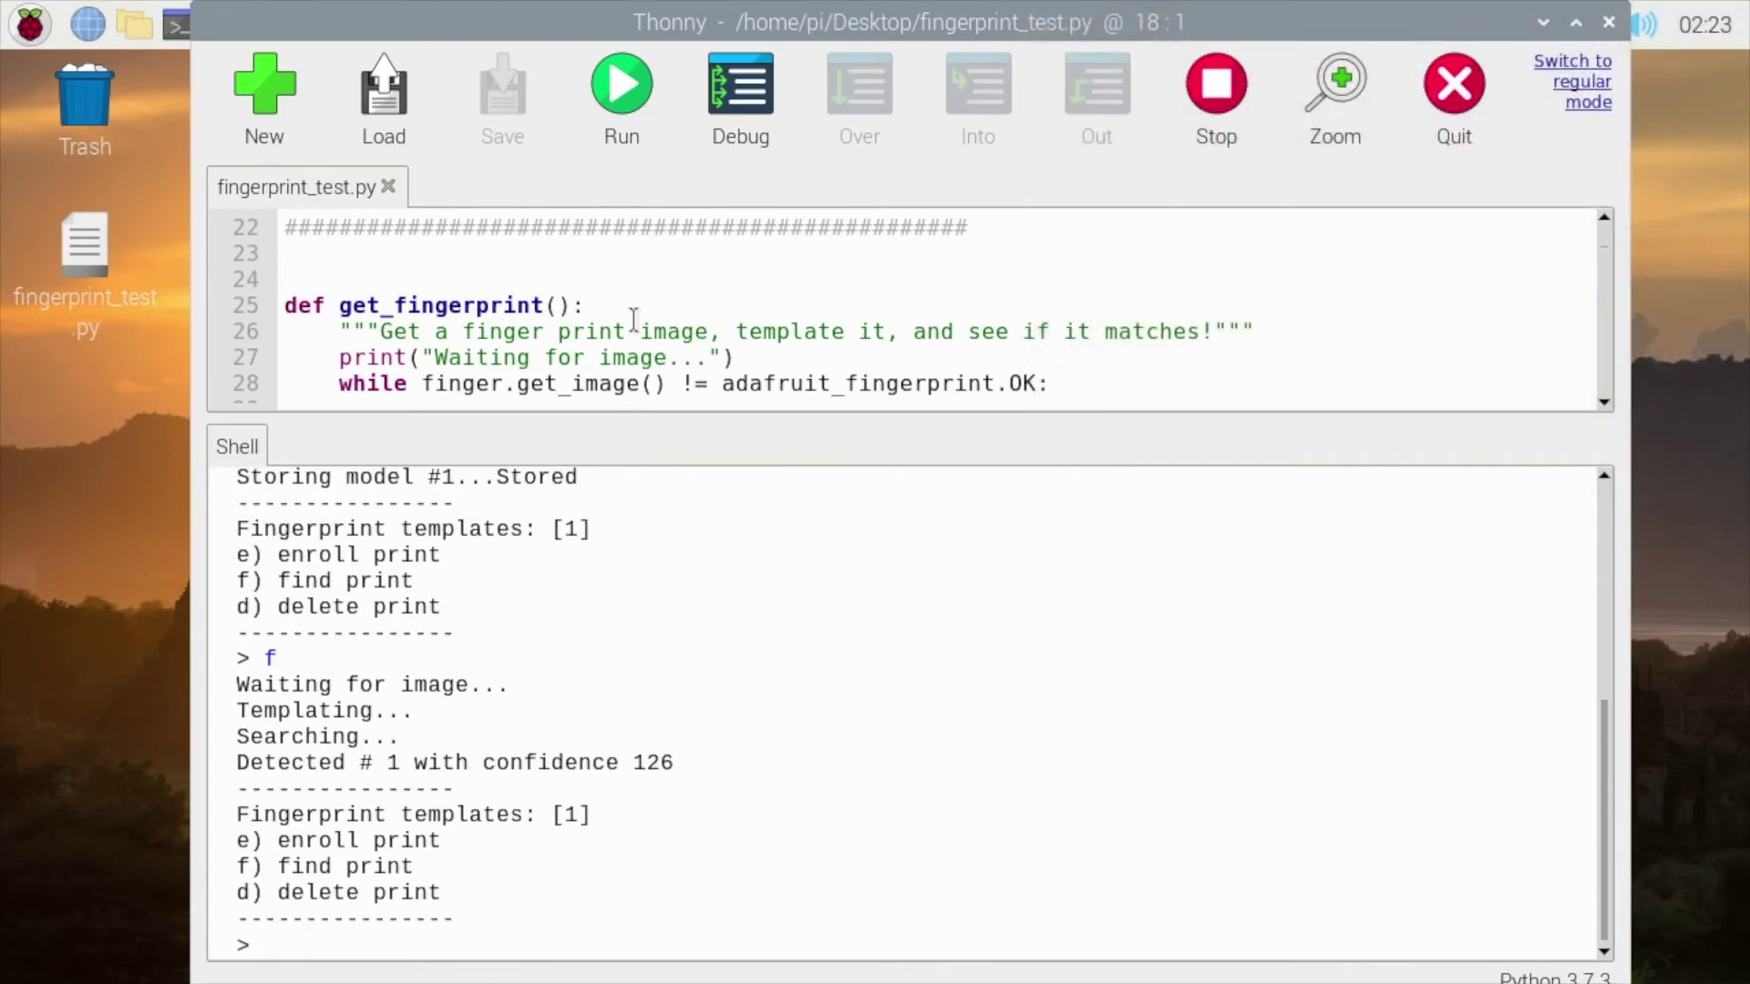
{"action": "left_click_drag", "start_coordinate": [674, 762], "coordinate": [249, 769]}
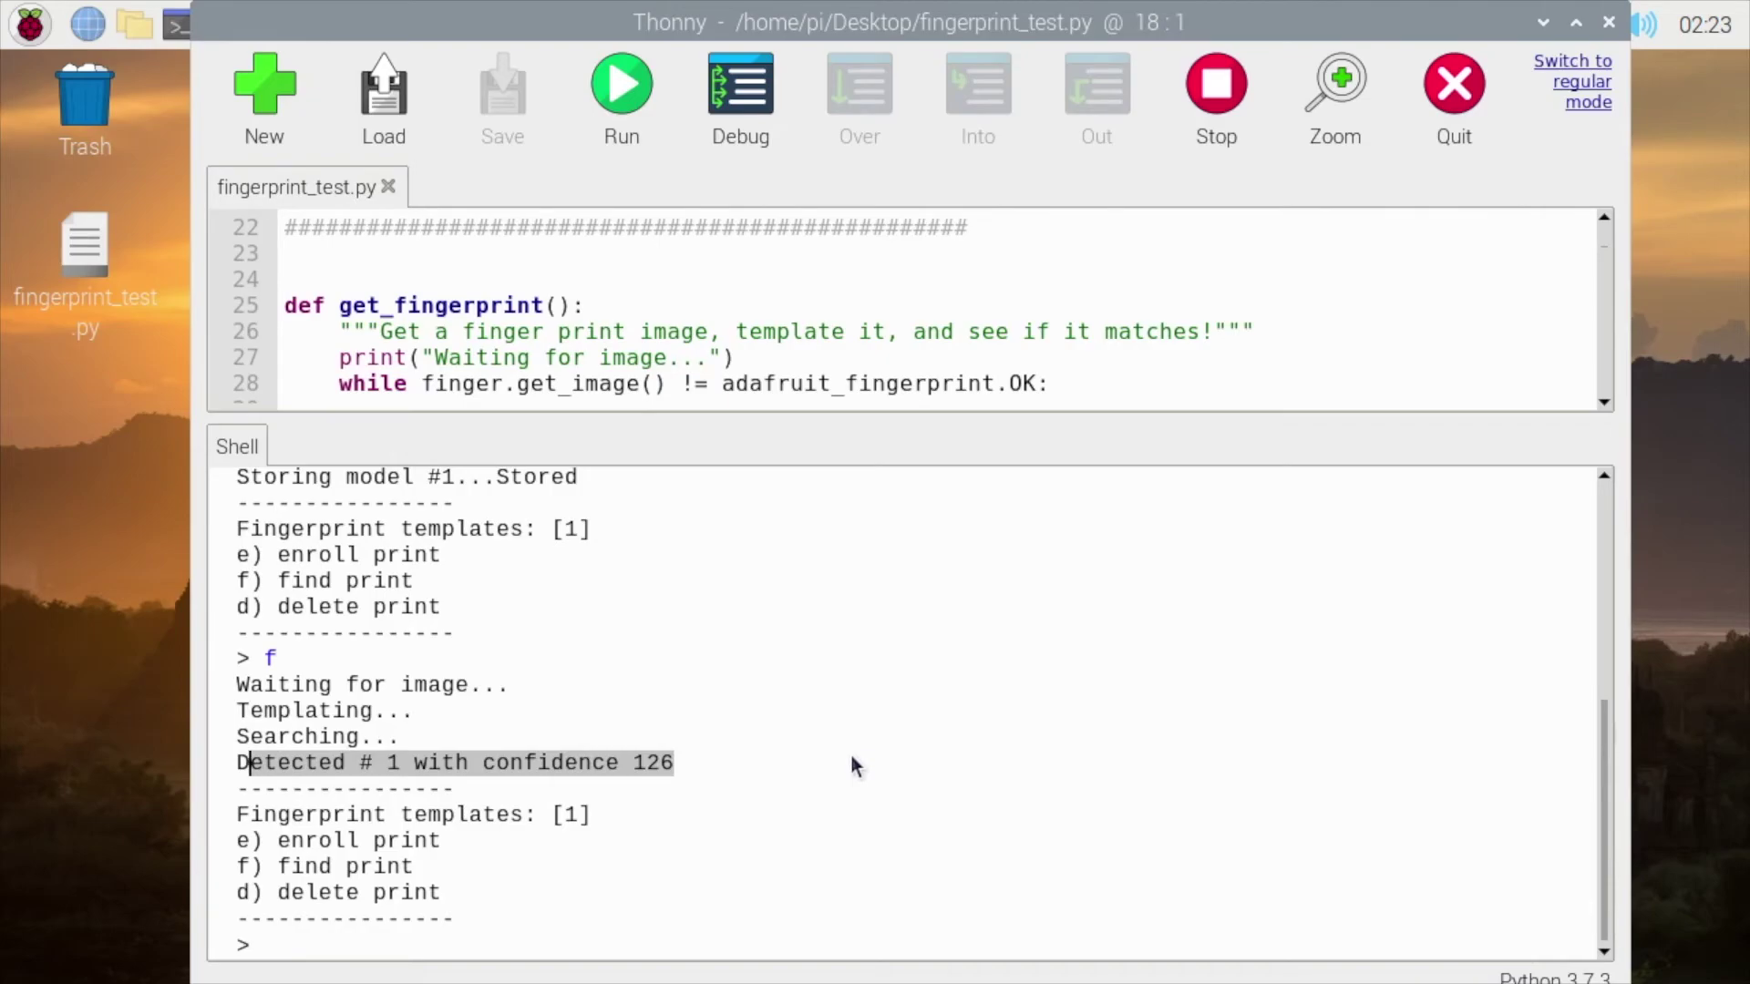